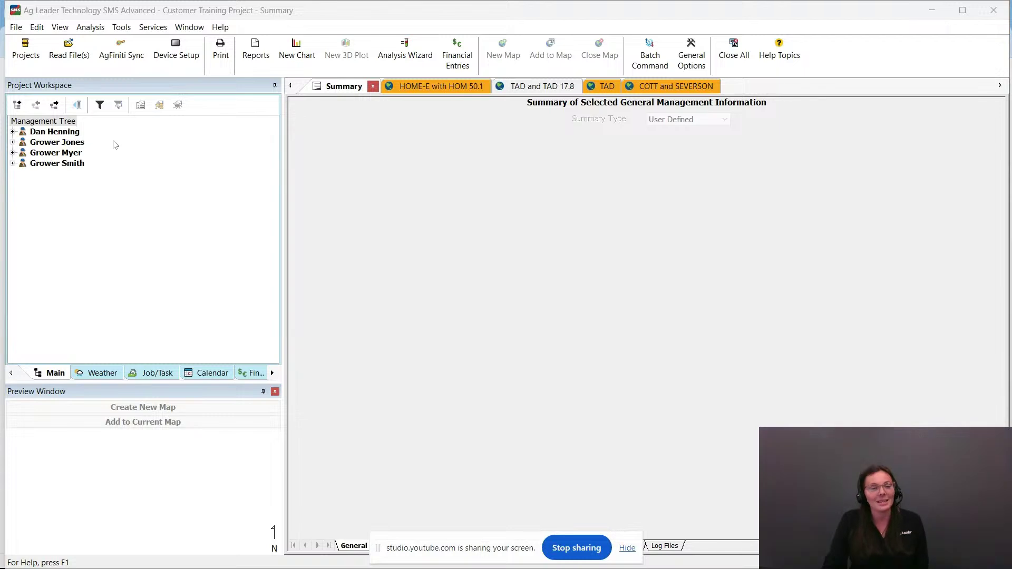
# Correct the name of the EEAST field to EAST, keeping its grower and farm assignment.
pyautogui.doubleClick(64, 132)
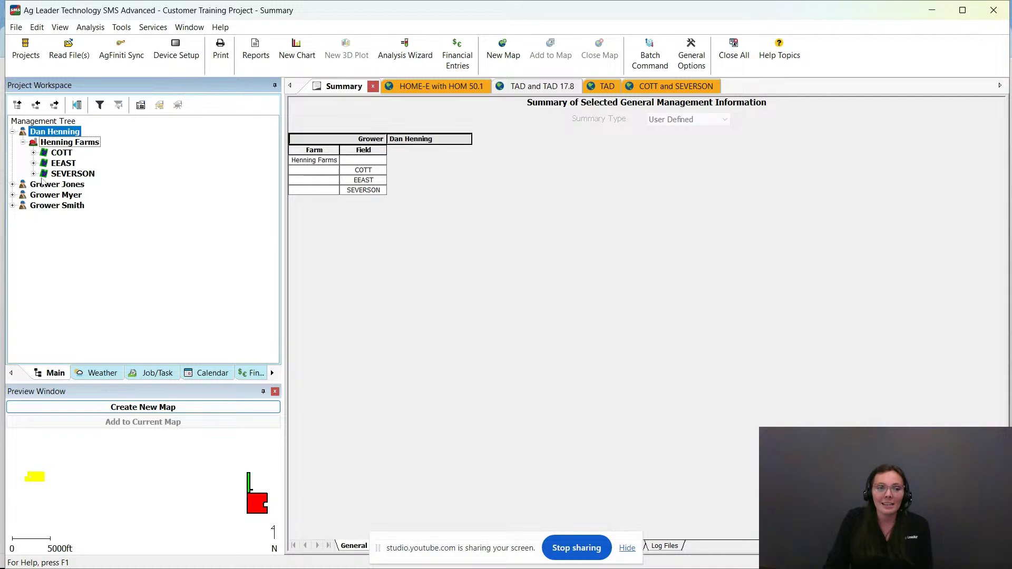
pyautogui.click(54, 164)
pyautogui.rightClick(54, 164)
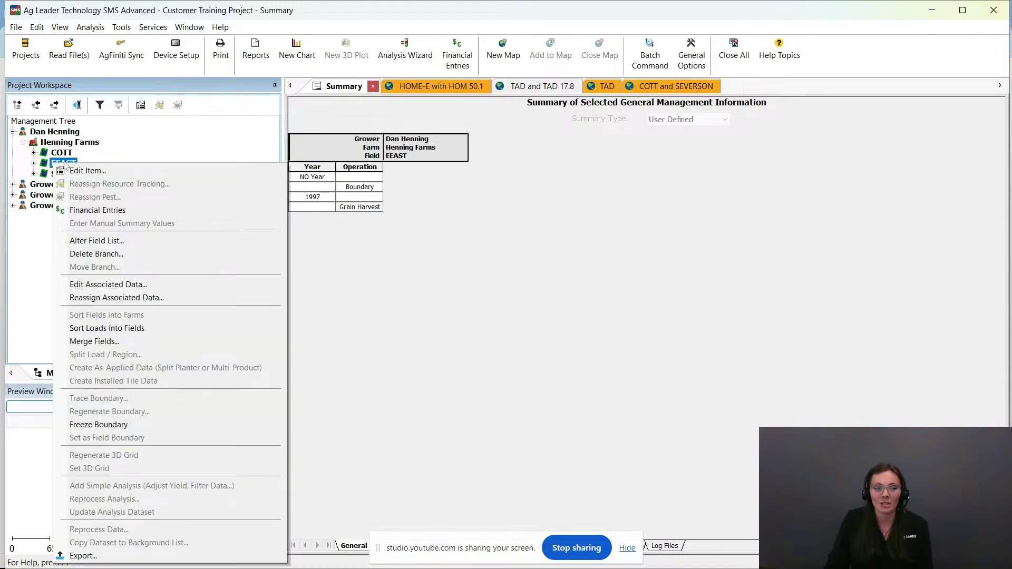
pyautogui.click(124, 171)
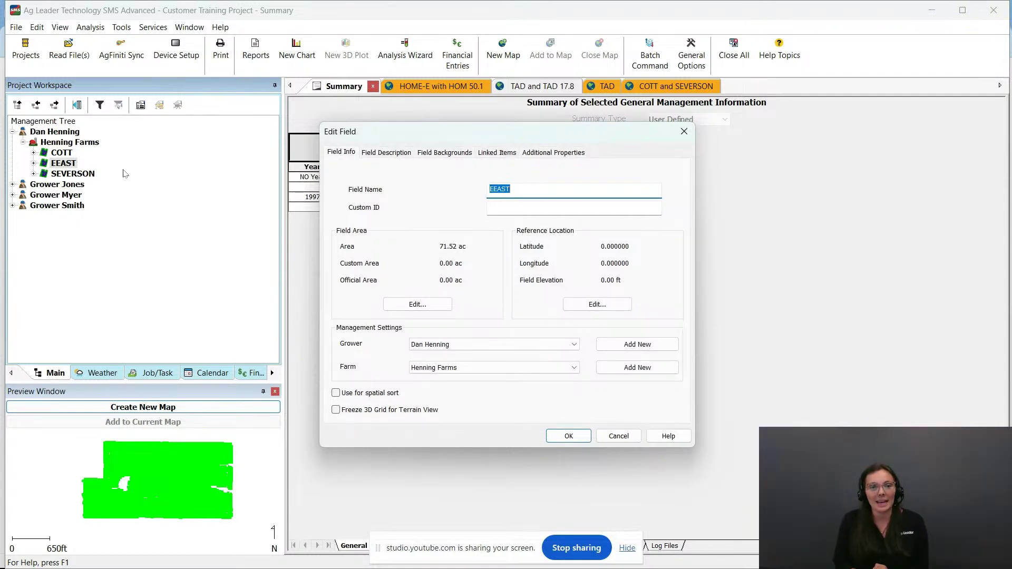
pyautogui.click(492, 189)
pyautogui.press('Delete')
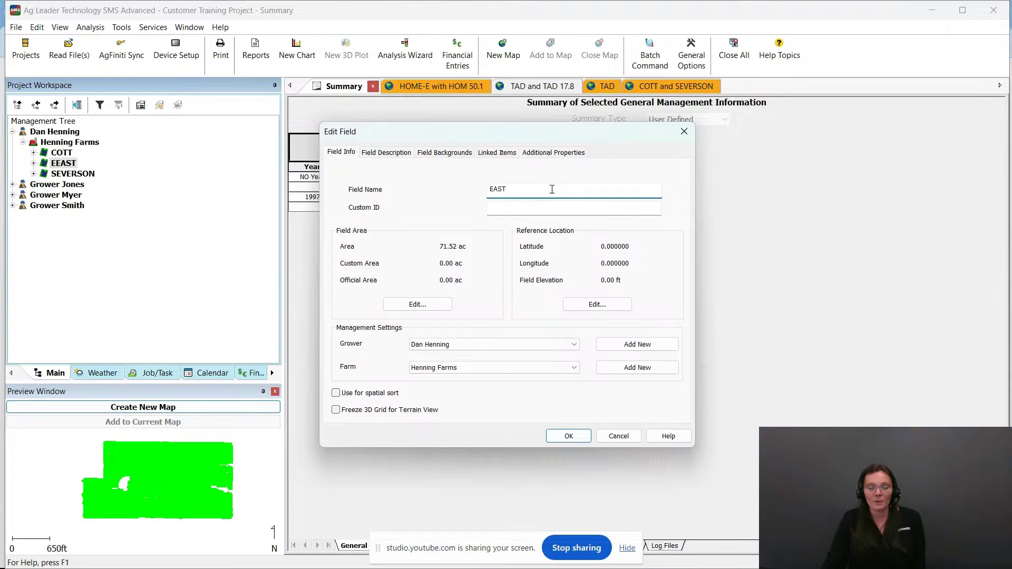
pyautogui.click(528, 189)
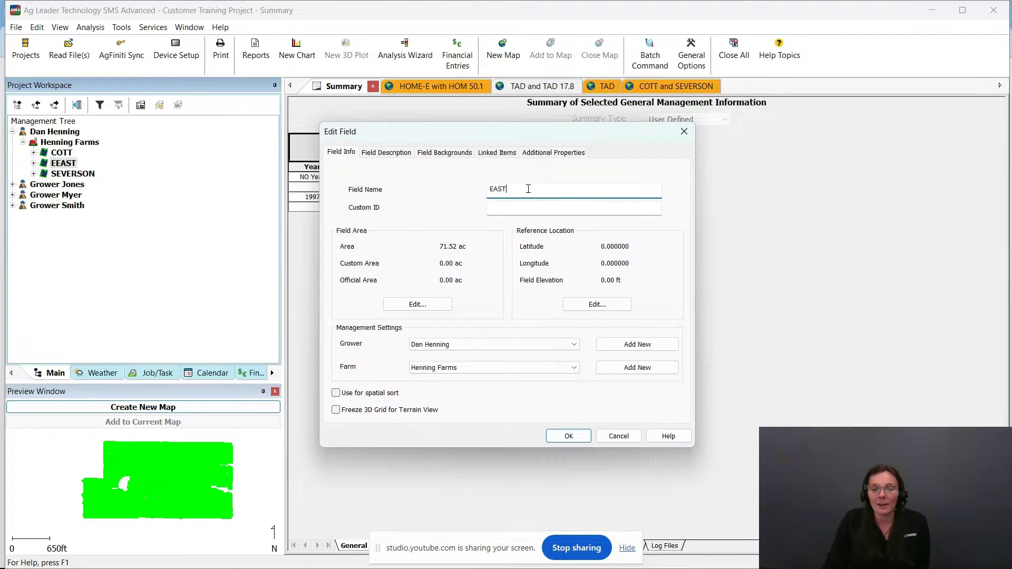
pyautogui.click(532, 348)
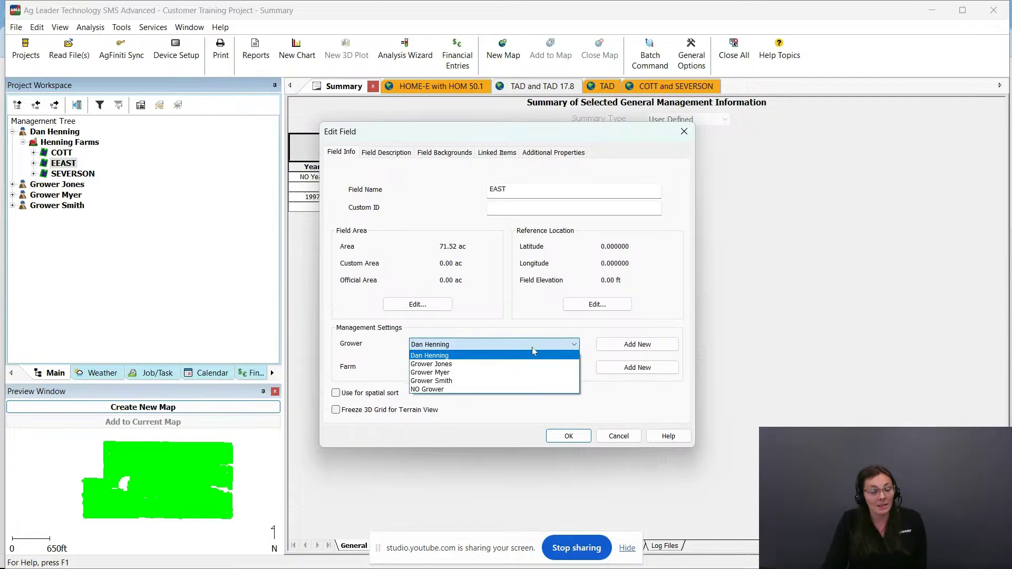
pyautogui.click(533, 348)
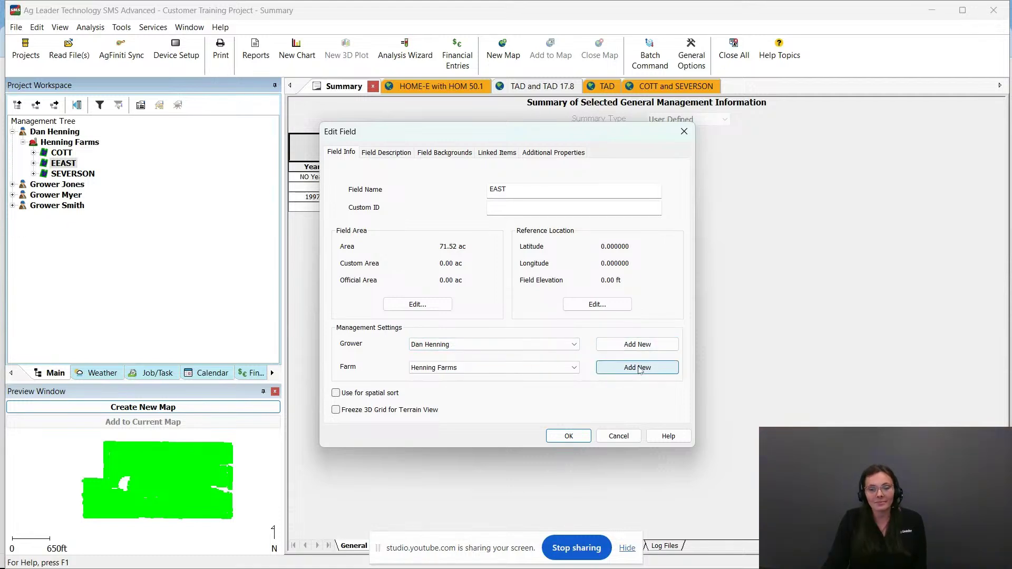
pyautogui.click(584, 435)
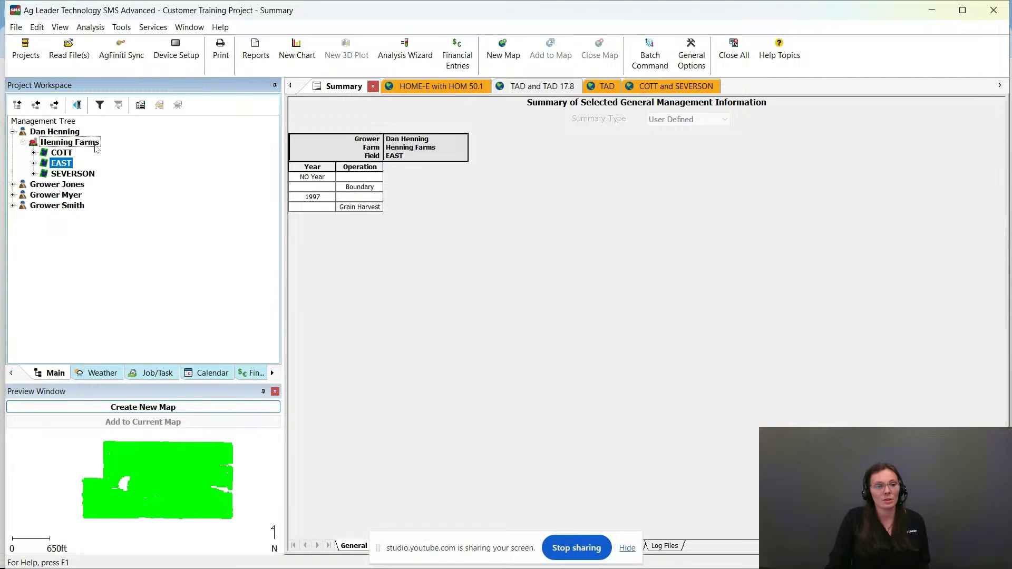
# Compare the HOM 50.1 and HOME-E field boundaries and the HOM 50.1 1998 grain harvest against their combined map.
pyautogui.doubleClick(66, 196)
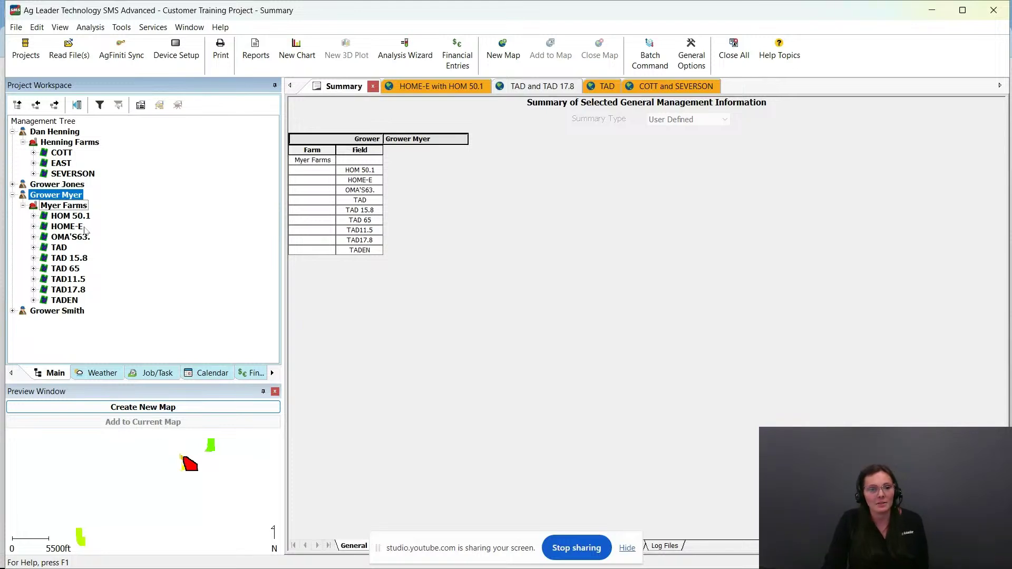
pyautogui.click(422, 88)
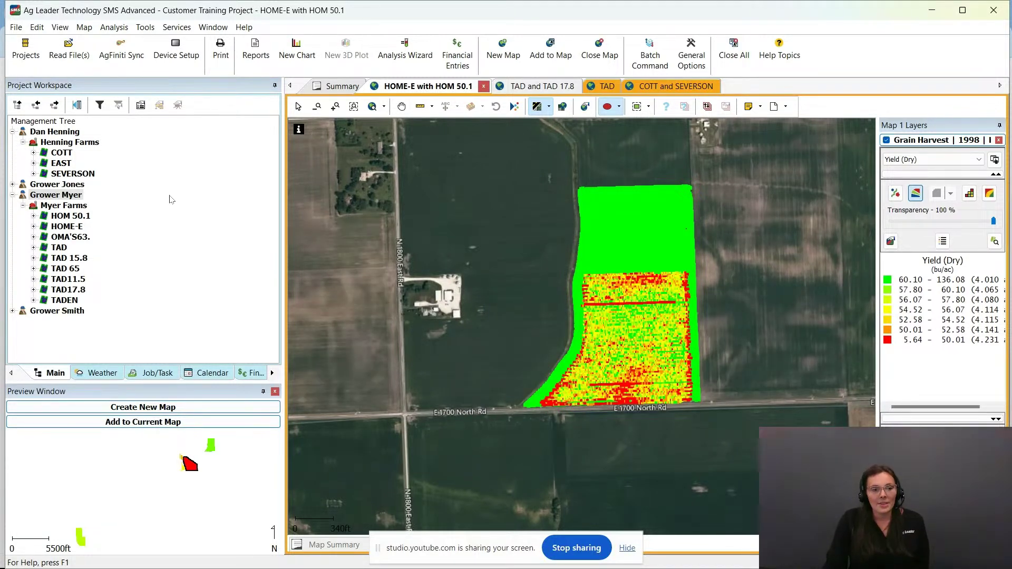
pyautogui.click(78, 228)
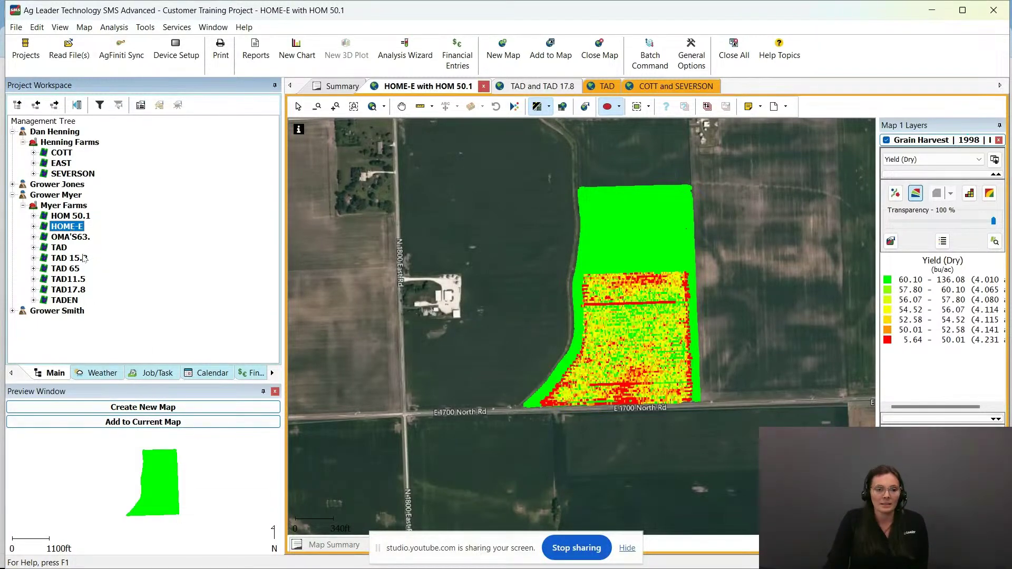
pyautogui.click(74, 216)
pyautogui.moveTo(179, 510)
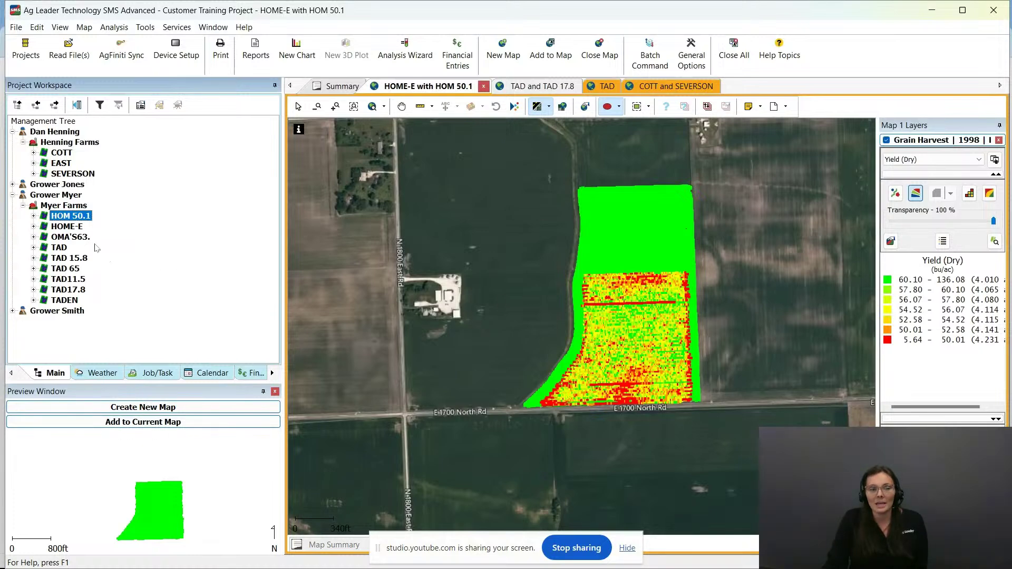
pyautogui.click(72, 227)
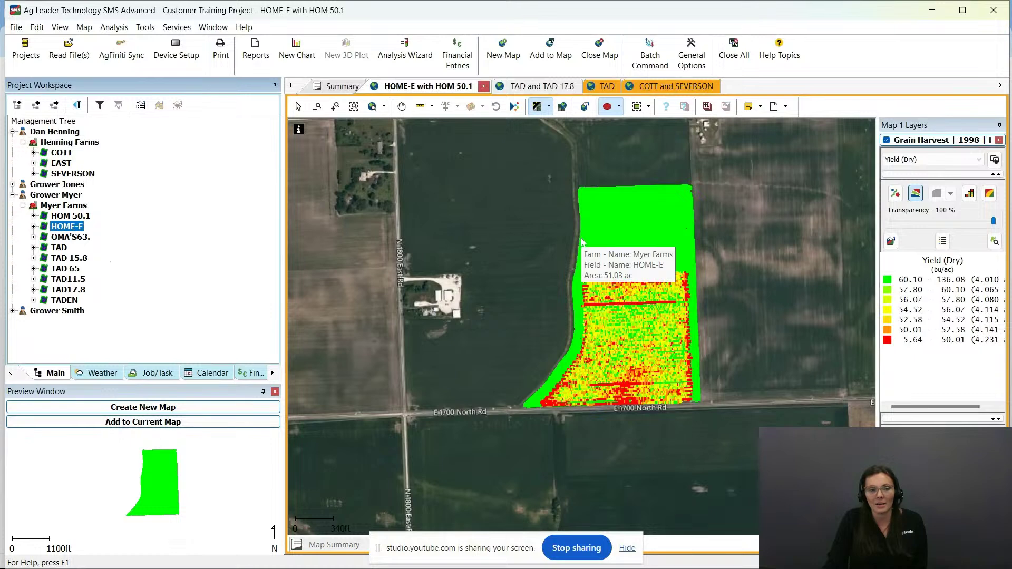
pyautogui.doubleClick(90, 217)
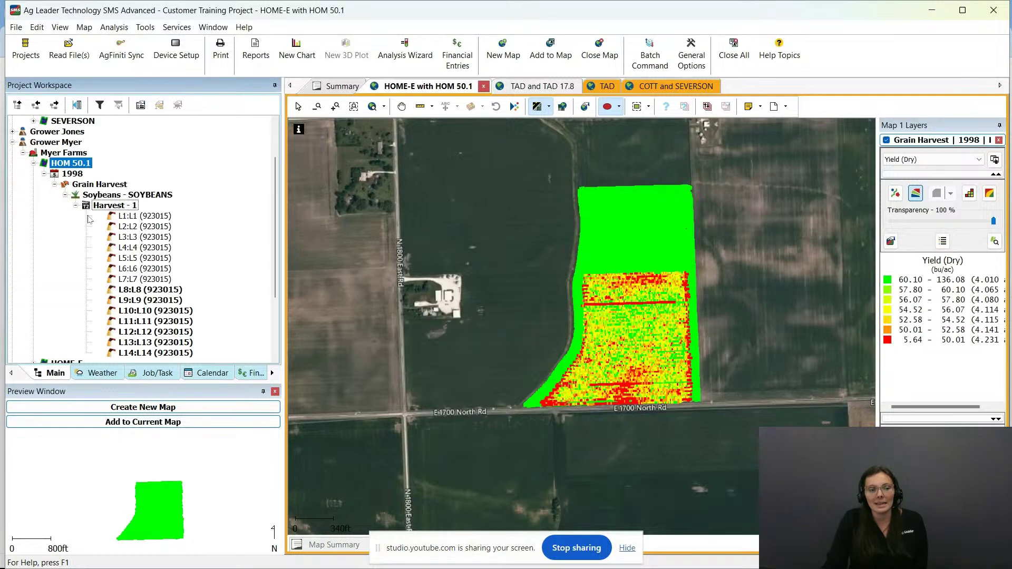
pyautogui.click(103, 184)
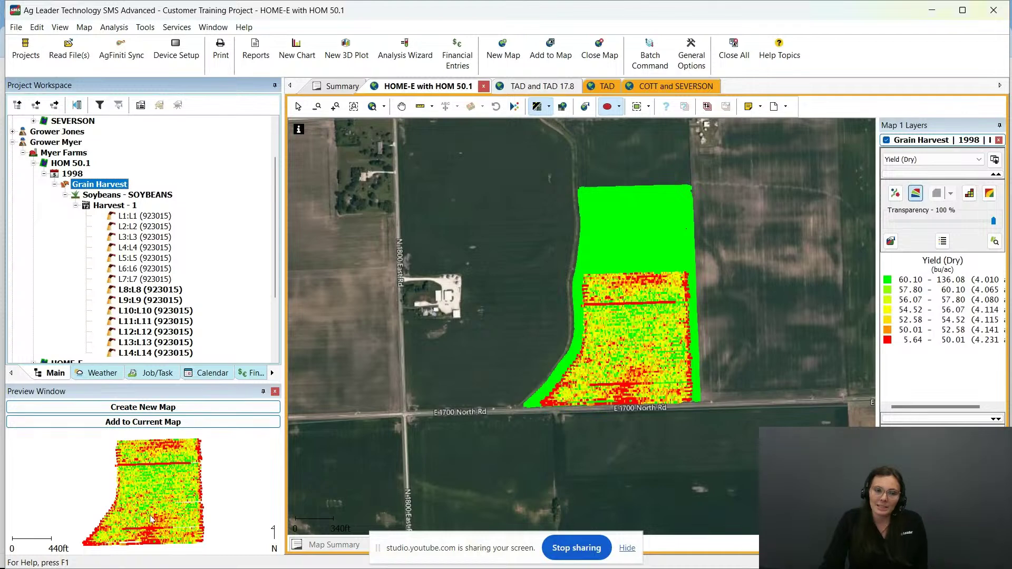
pyautogui.moveTo(150, 518)
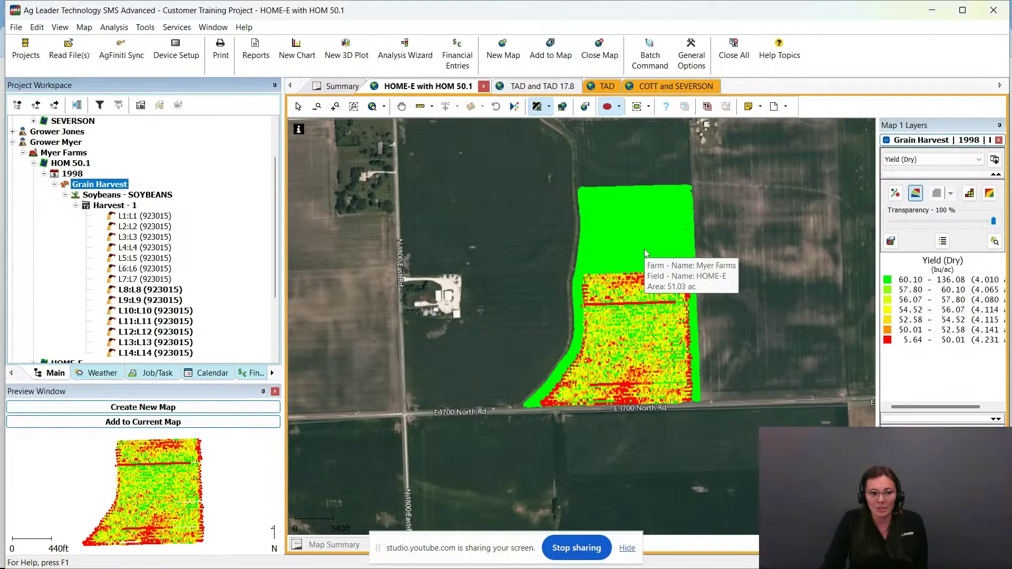
pyautogui.moveTo(679, 256)
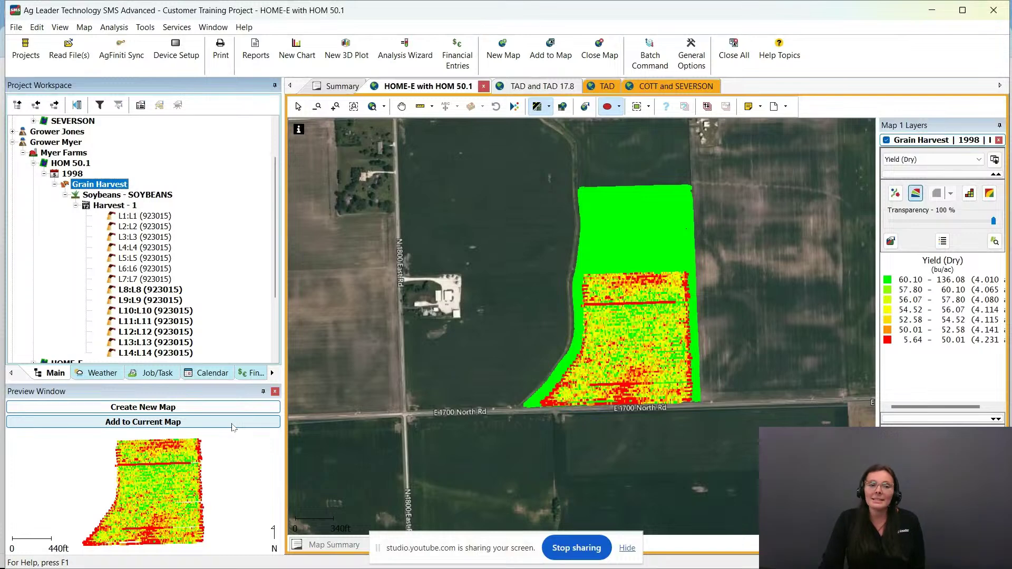
# Merge the HOM 50.1 field with the HOME-E field at Myer Farms.
pyautogui.scroll(-1, 210, 324)
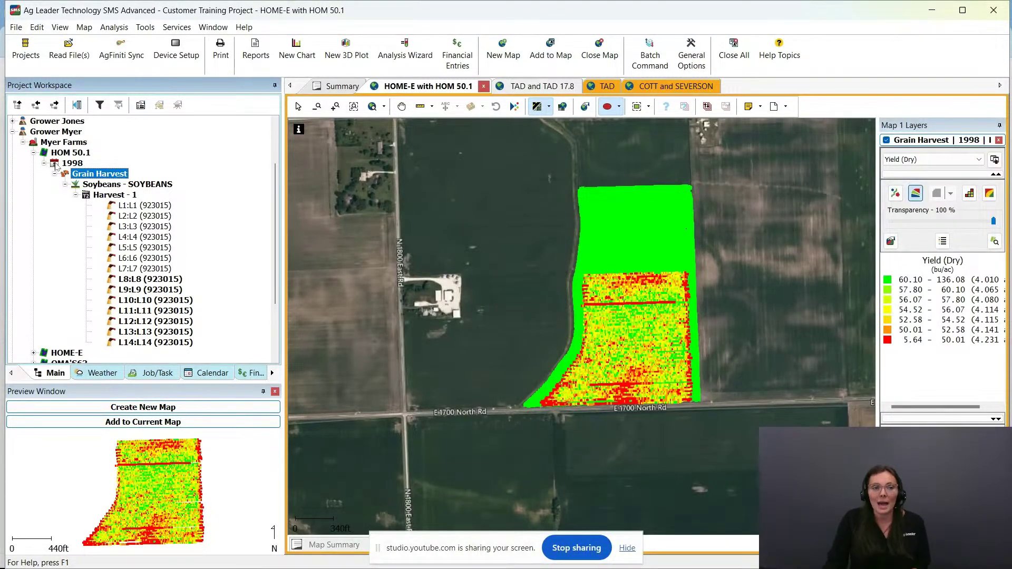
pyautogui.click(71, 152)
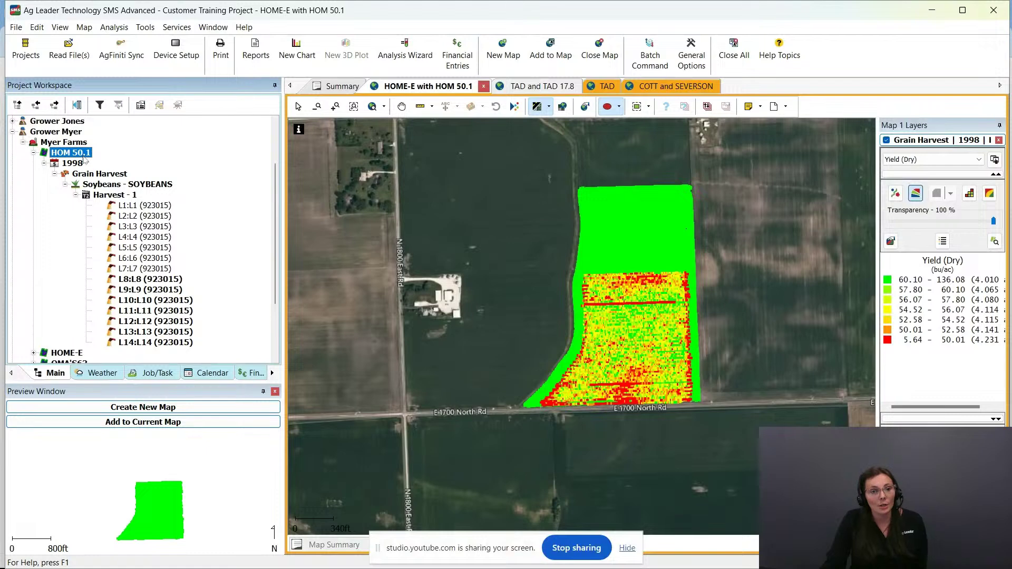
pyautogui.rightClick(85, 154)
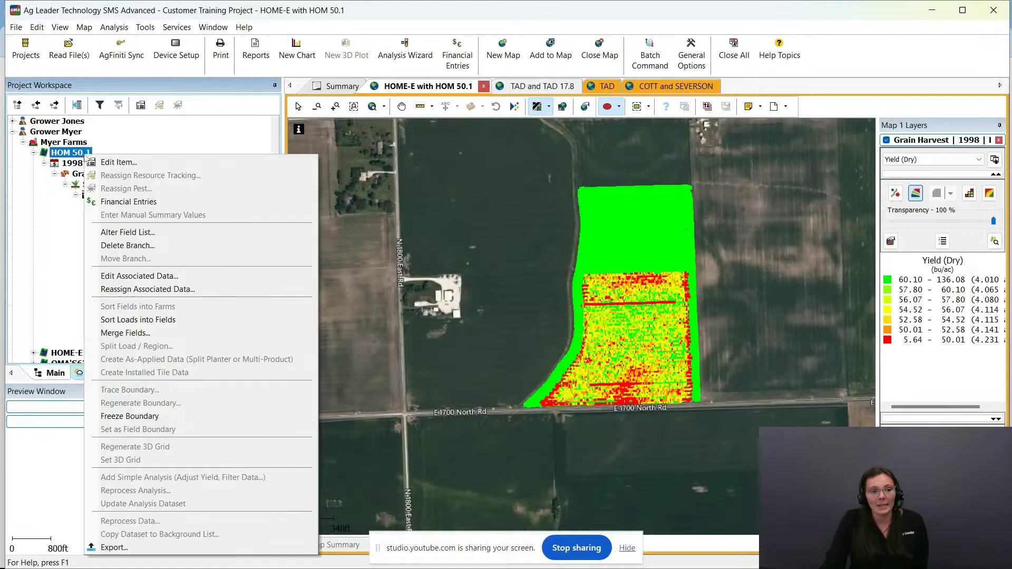
pyautogui.click(156, 333)
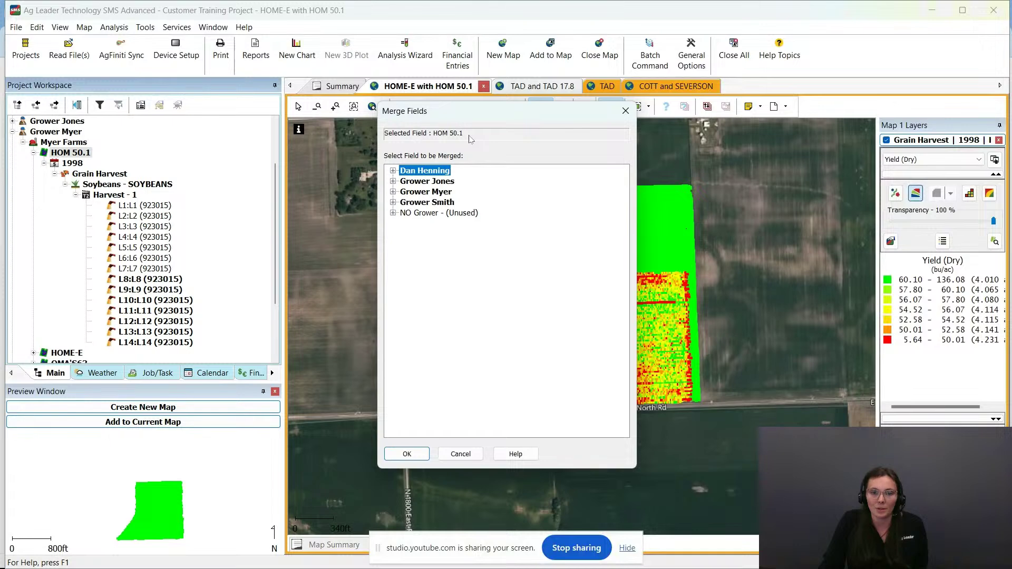
pyautogui.click(393, 192)
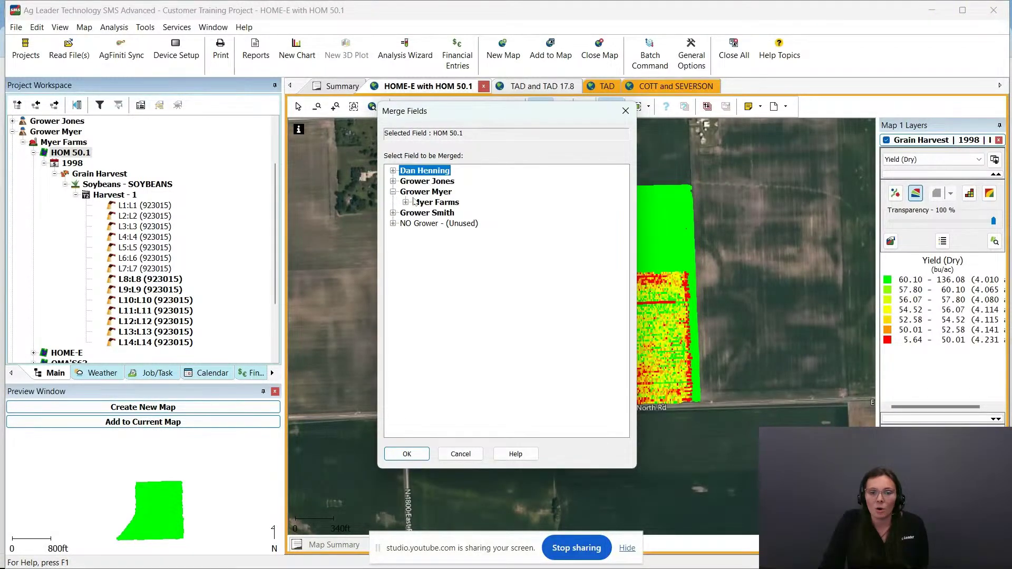
pyautogui.click(406, 202)
pyautogui.click(441, 214)
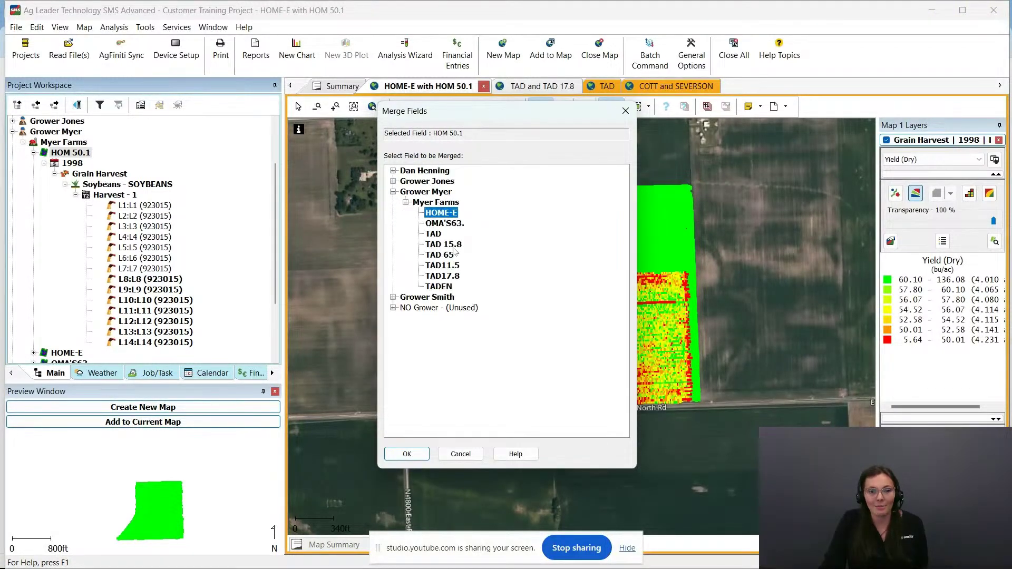
pyautogui.click(416, 451)
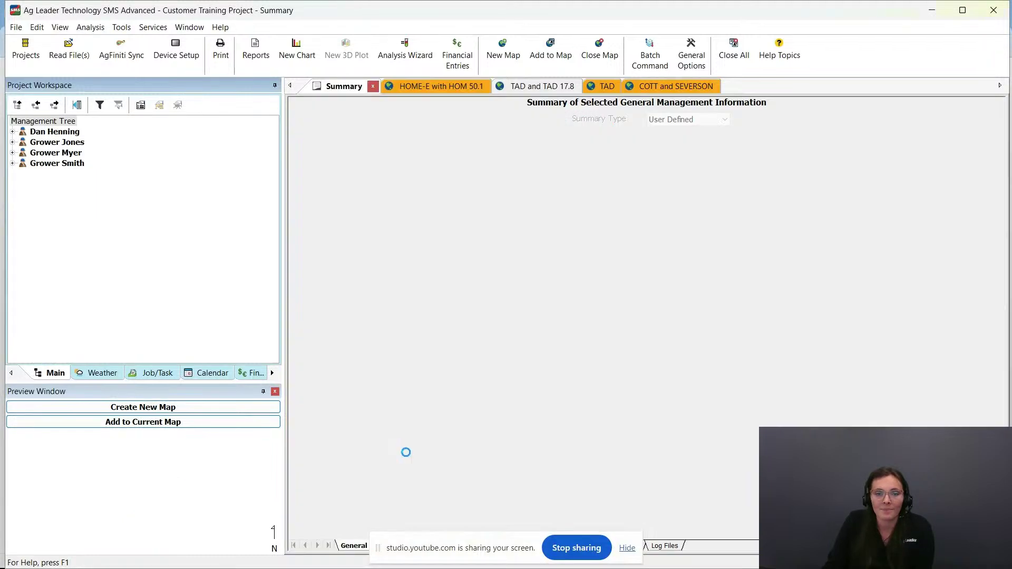
# Review the crop years stored under the HOME-E field and select 1997.
pyautogui.click(74, 153)
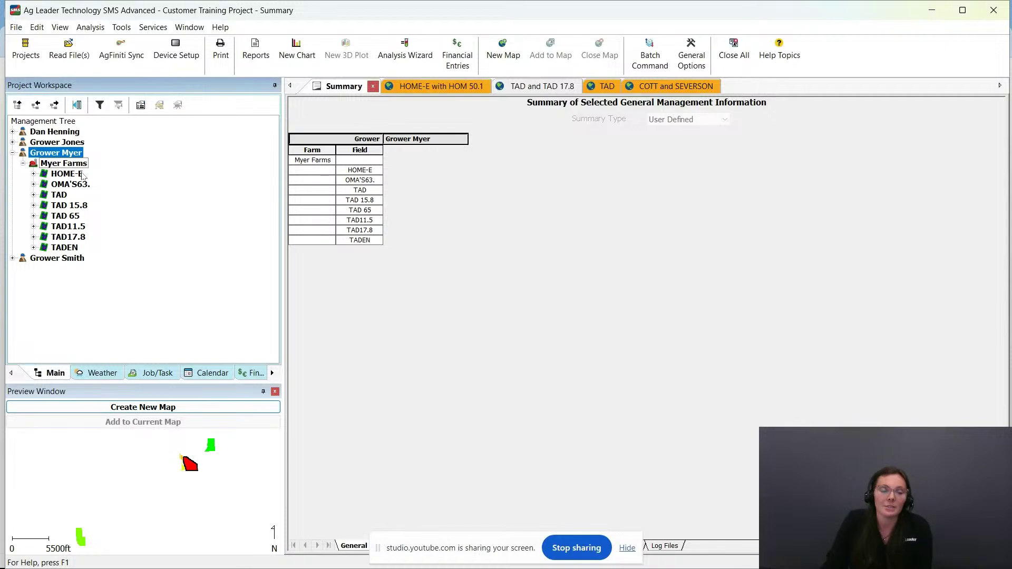
pyautogui.doubleClick(79, 174)
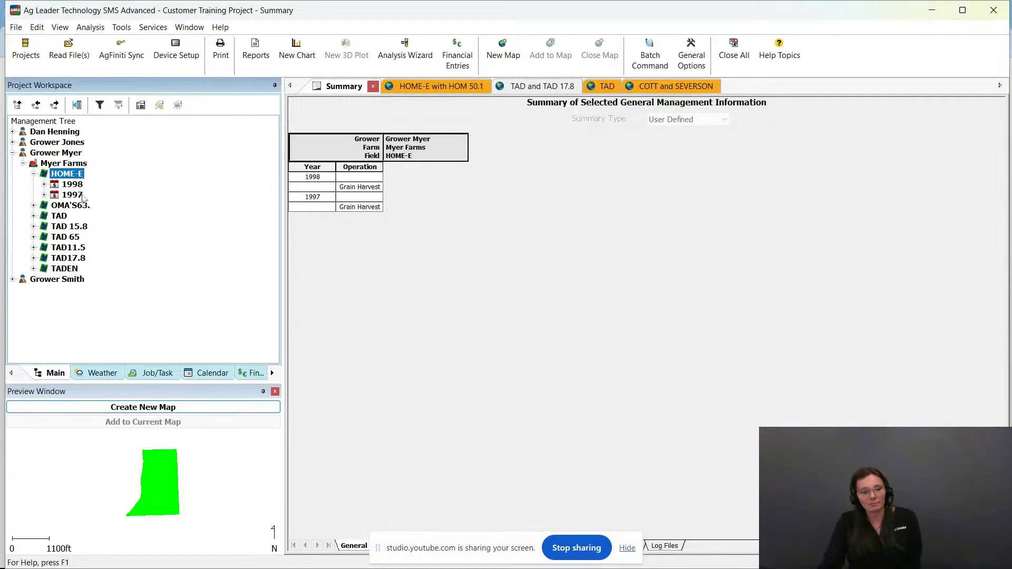
pyautogui.click(72, 195)
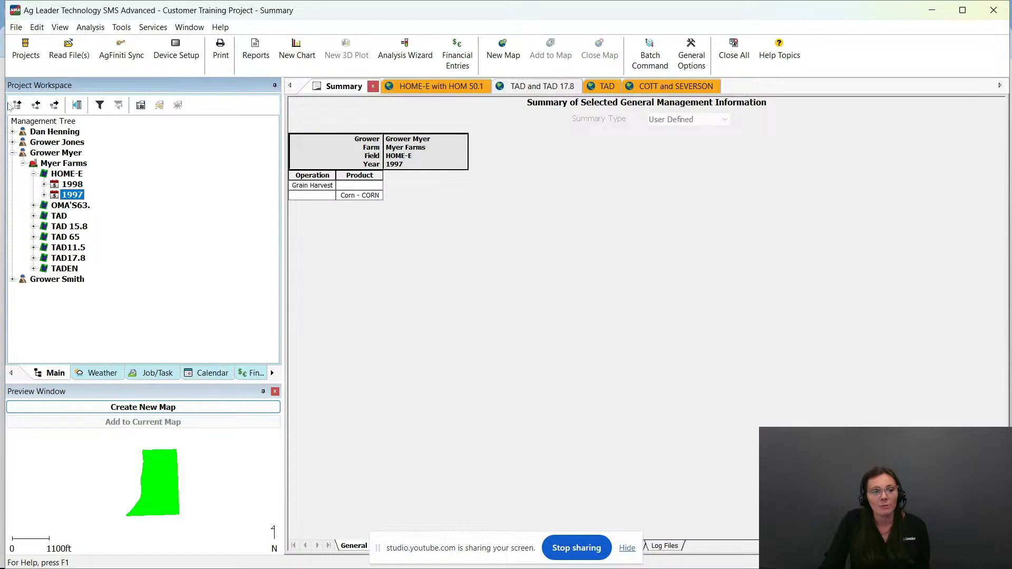
# Examine the TADEN field boundary at Myer Farms and the combined TAD and TAD 17.8 yield map.
pyautogui.click(18, 105)
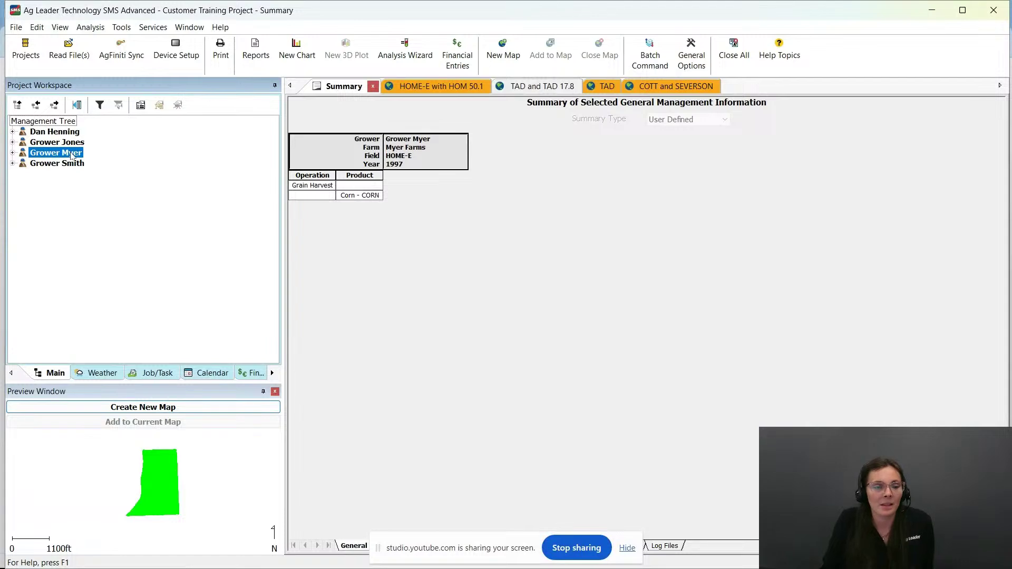
pyautogui.doubleClick(71, 154)
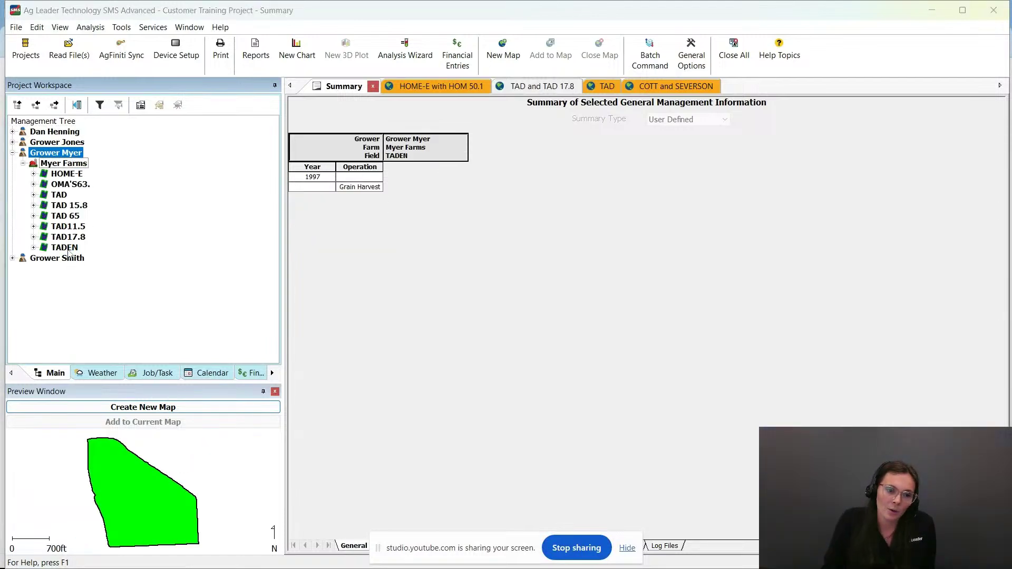
pyautogui.click(68, 249)
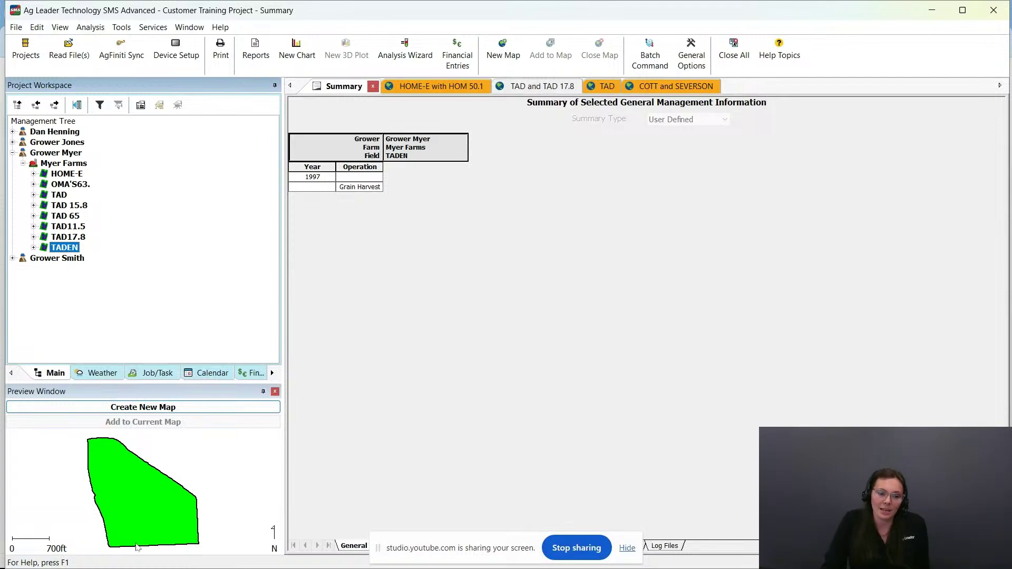
pyautogui.moveTo(189, 509)
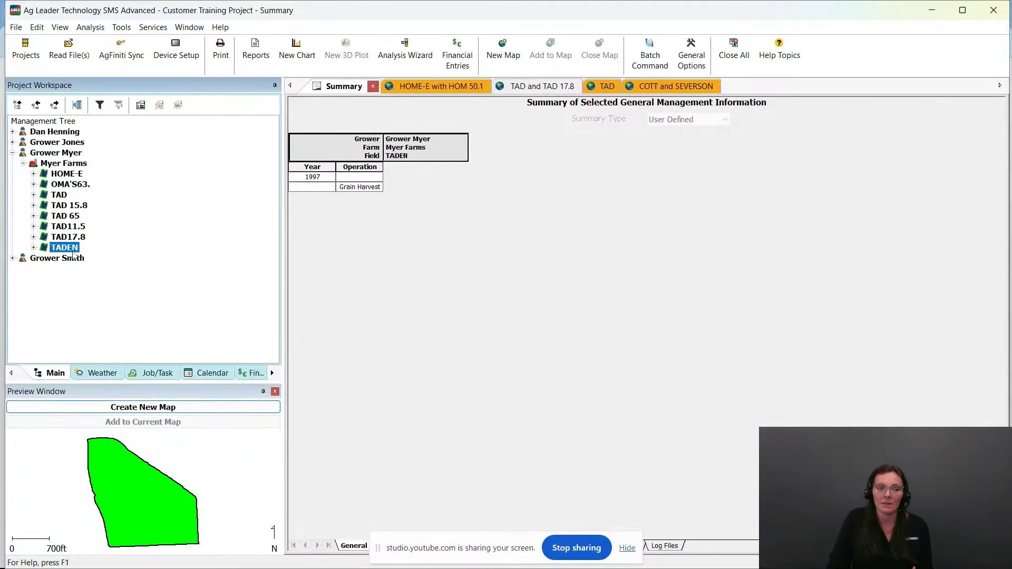
pyautogui.click(515, 89)
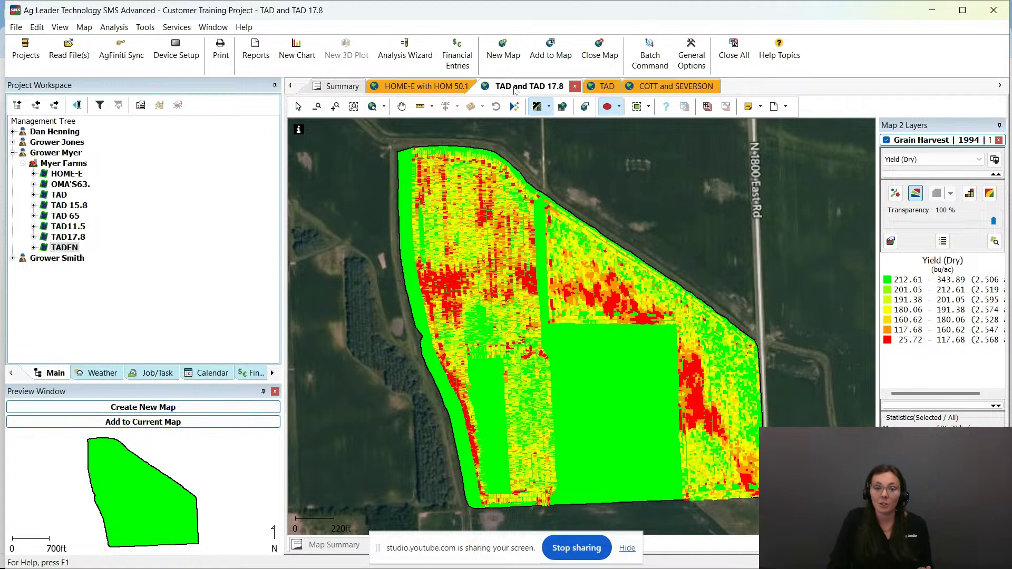
pyautogui.moveTo(510, 282)
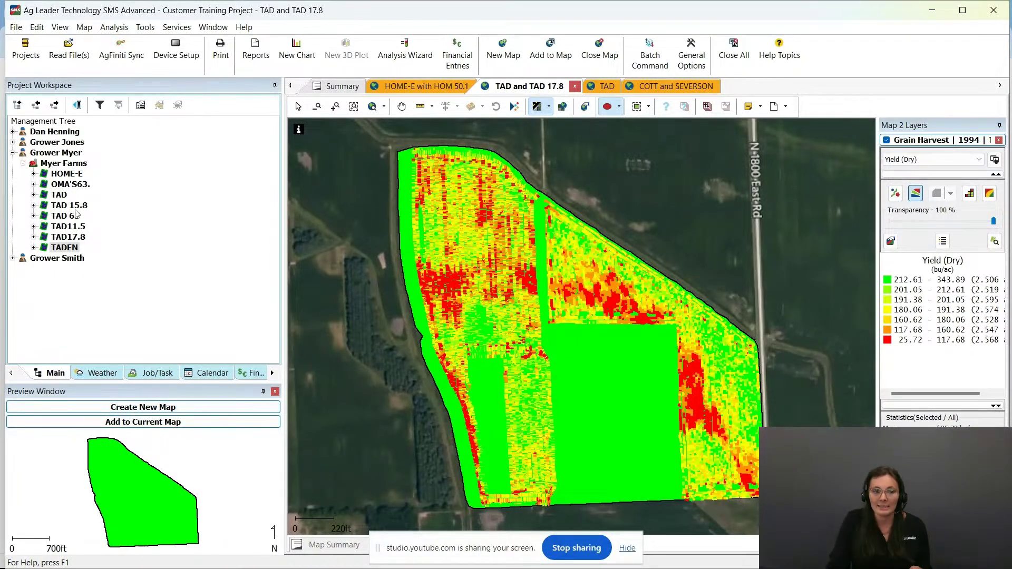
# Examine the TAD17.8 field boundary and its 1994 grain harvest against the combined TAD and TAD 17.8 yield map.
pyautogui.click(80, 238)
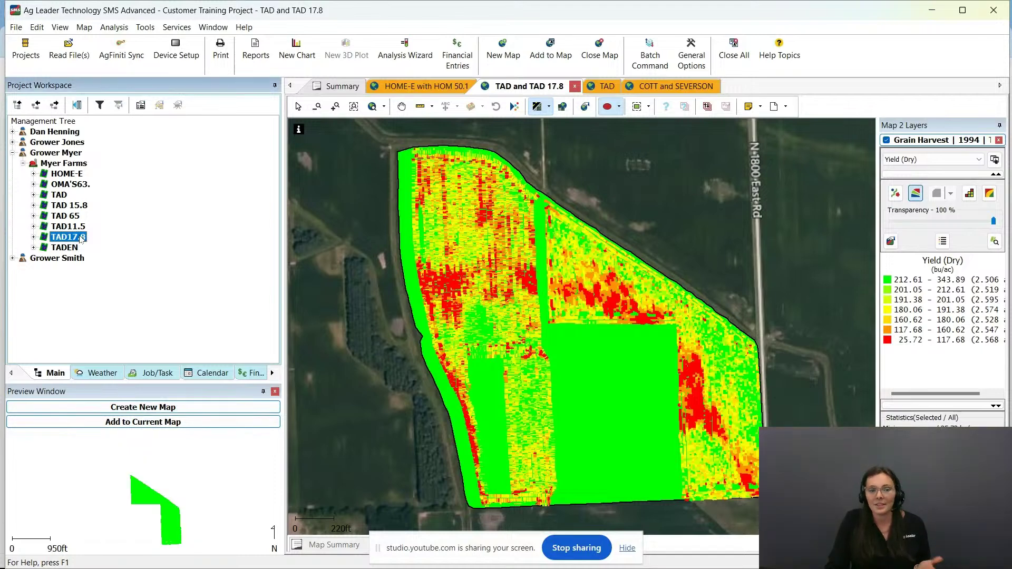
pyautogui.doubleClick(81, 238)
pyautogui.click(80, 228)
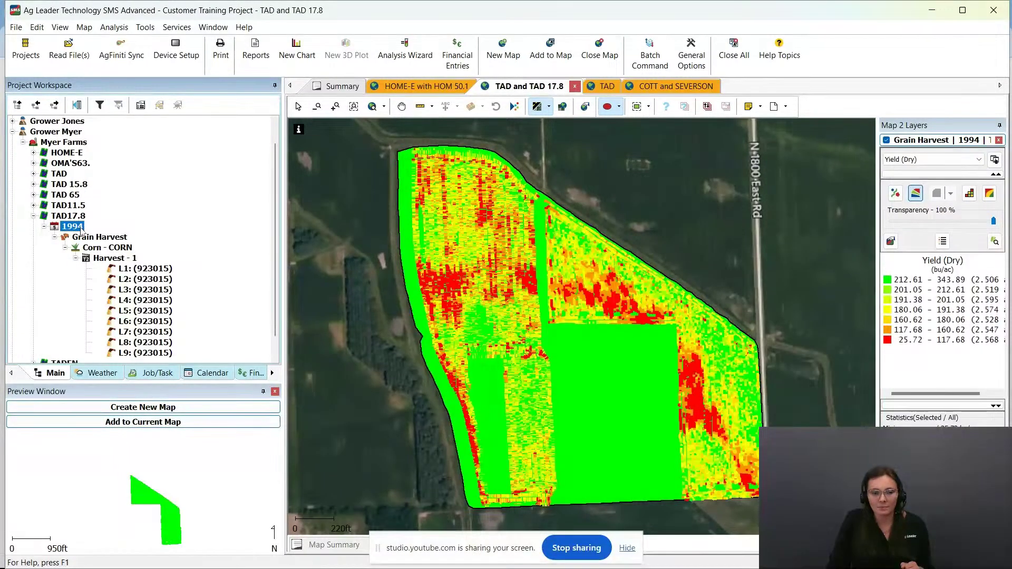
pyautogui.click(89, 238)
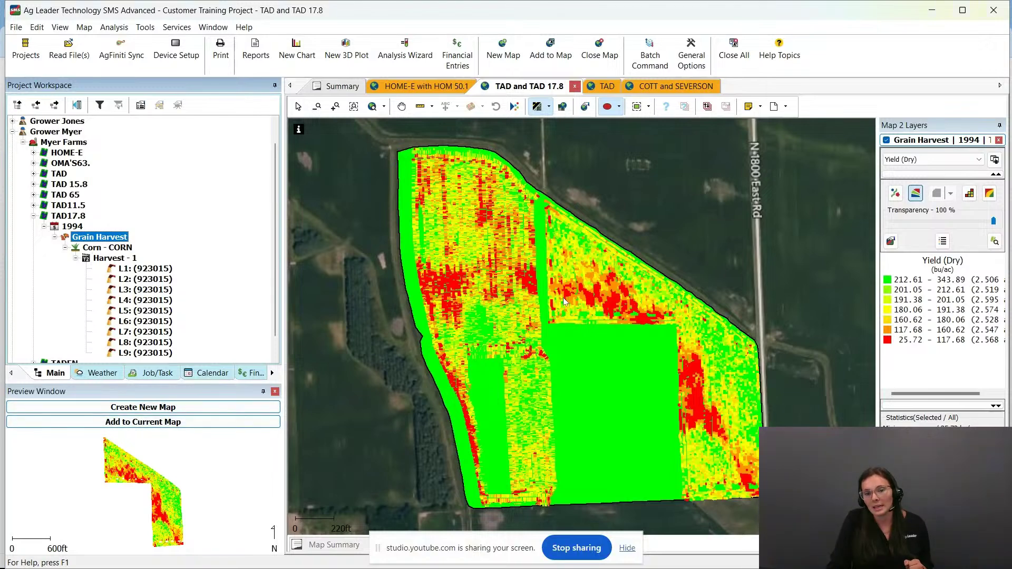
pyautogui.moveTo(754, 344)
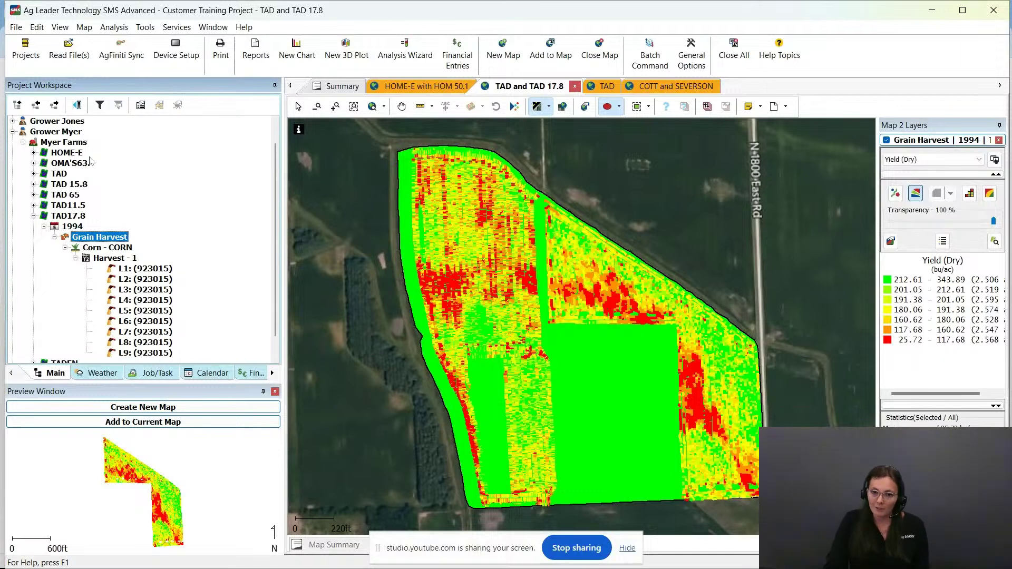
# Preview the TAD 65 field boundary and its 1998 soybean grain harvest at Myer Farms.
pyautogui.scroll(-2, 97, 206)
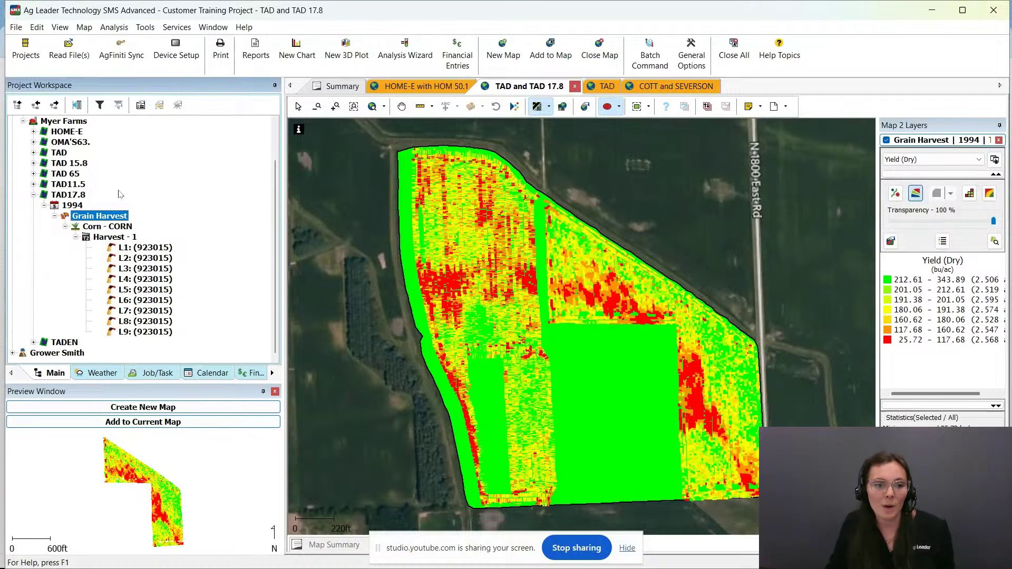
pyautogui.click(75, 174)
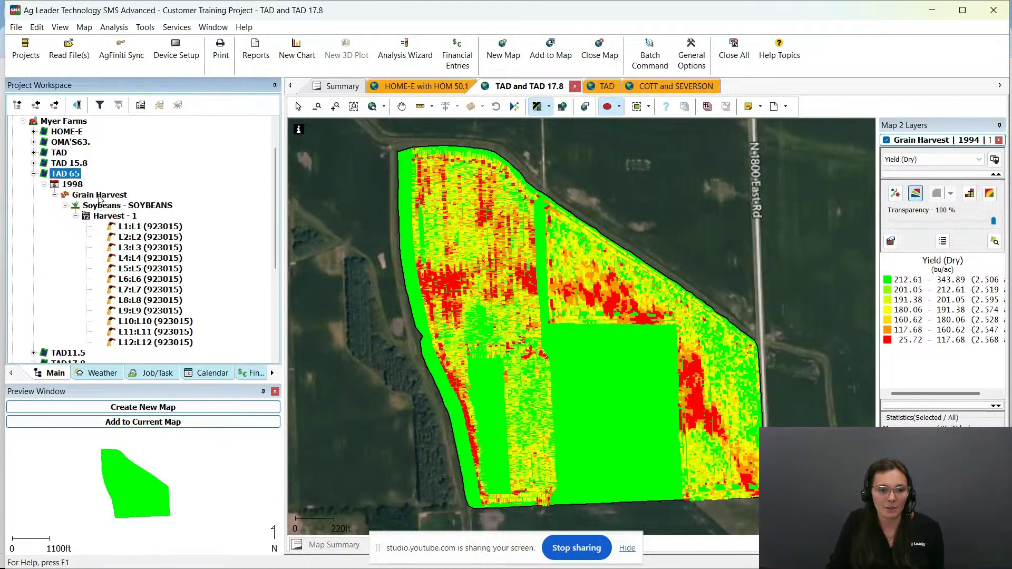
pyautogui.click(98, 195)
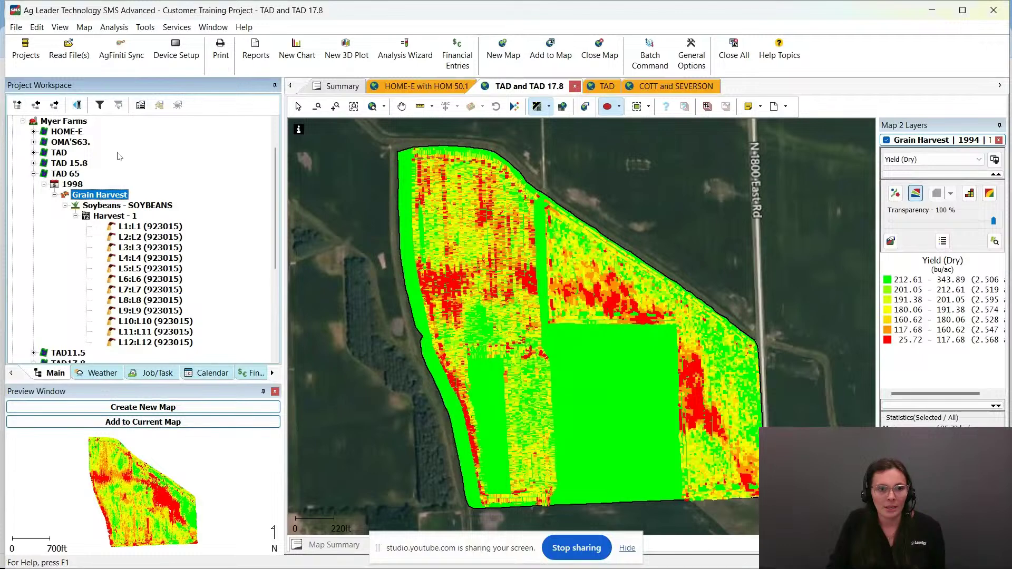
# Show the TAD map and the TAD and TAD 17.8 map side by side in vertical tab groups for comparison.
pyautogui.click(226, 29)
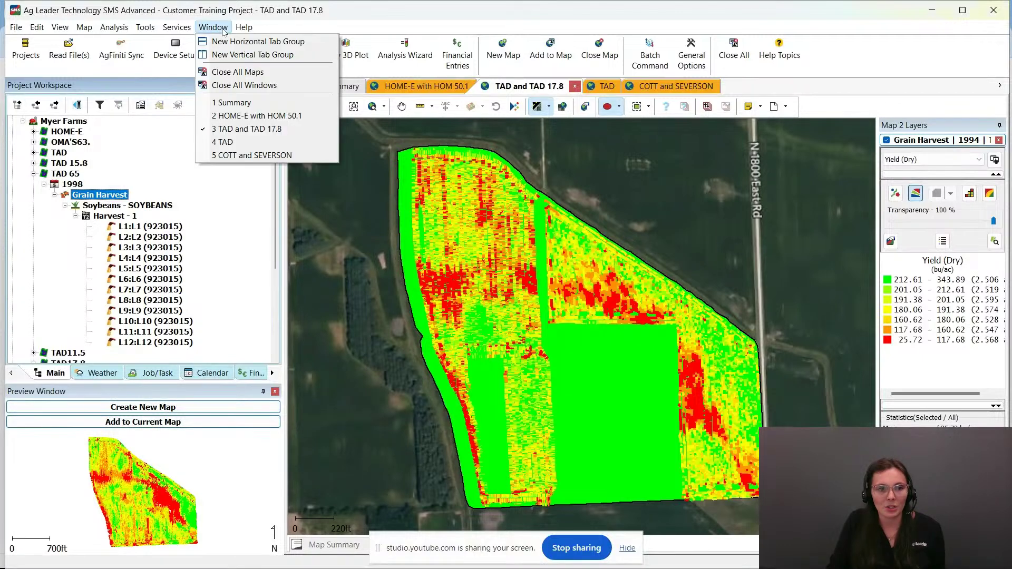
pyautogui.click(237, 56)
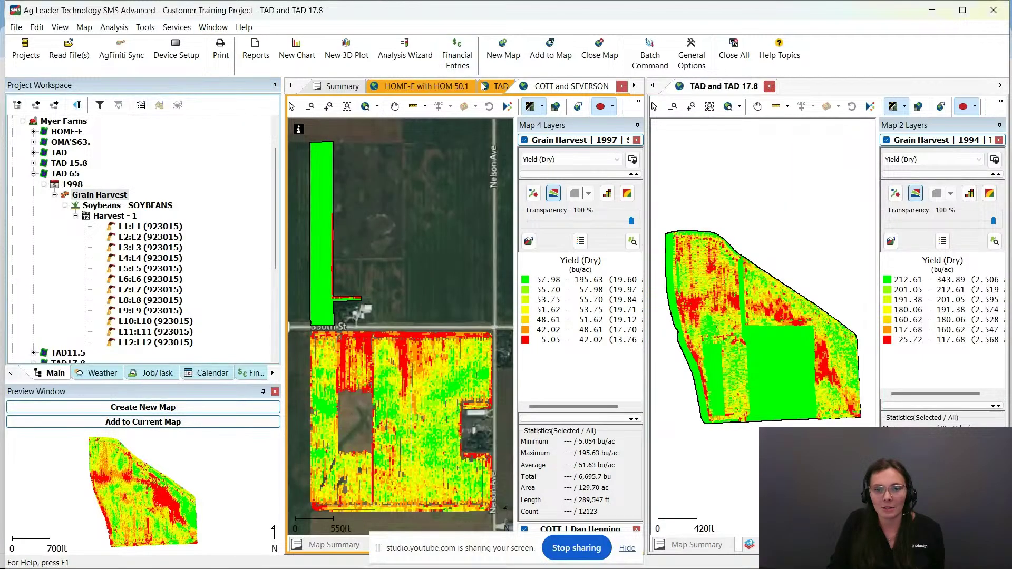
pyautogui.click(500, 86)
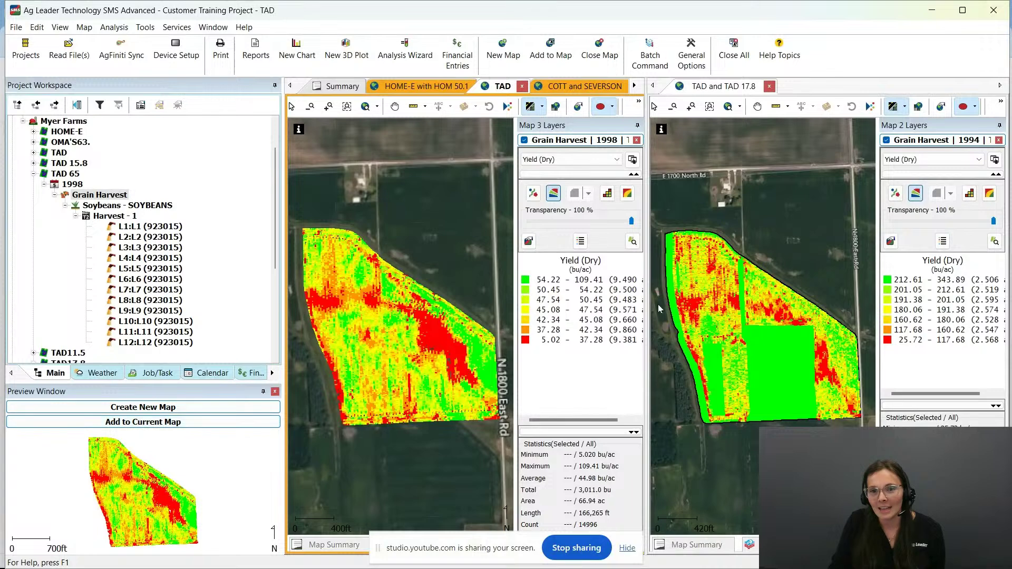
pyautogui.moveTo(716, 317)
pyautogui.moveTo(726, 339)
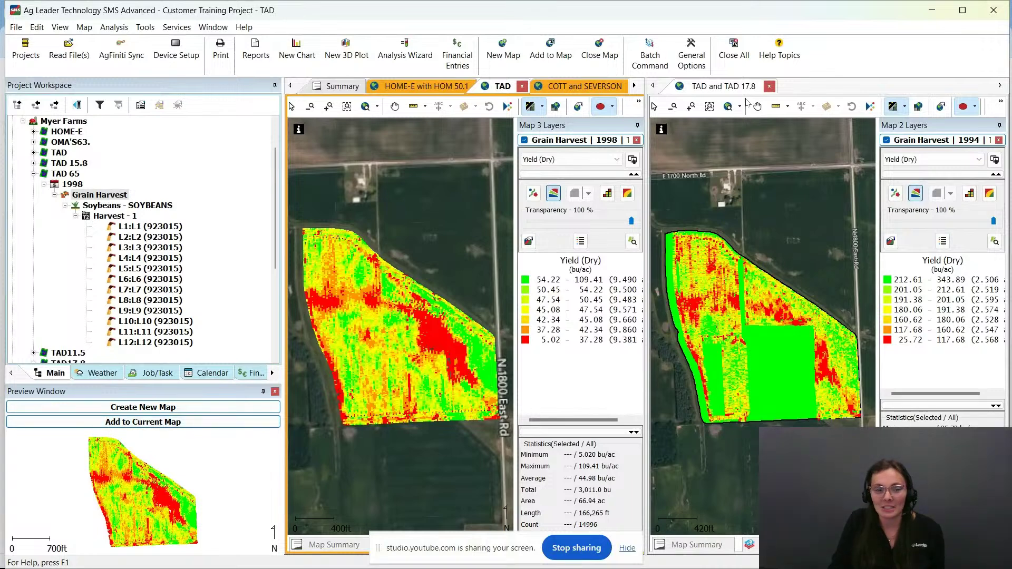
# Preview the TAD field's 1994 grain harvest and compare its coverage with the combined TAD and TAD 17.8 map.
pyautogui.doubleClick(59, 153)
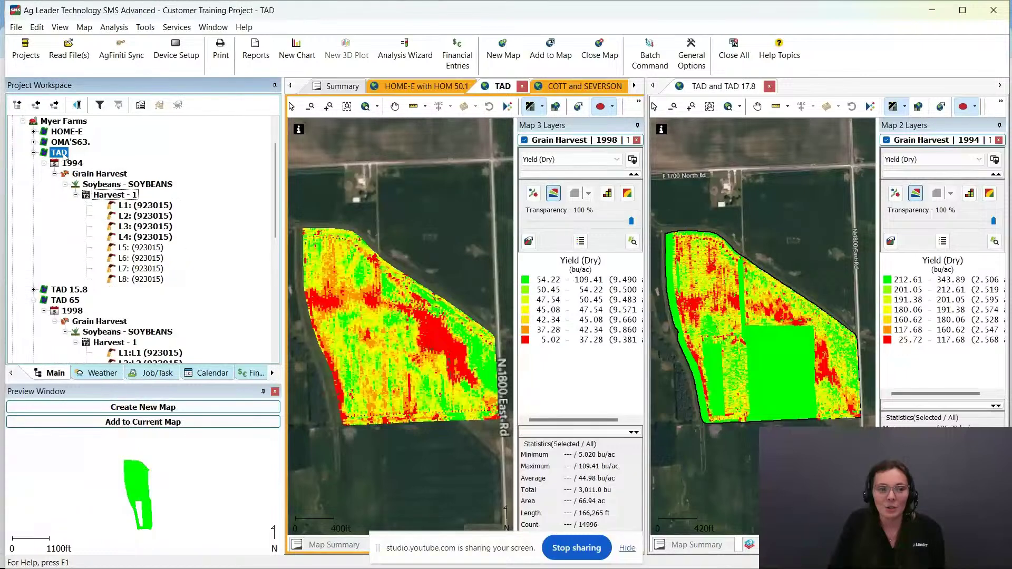
pyautogui.click(88, 173)
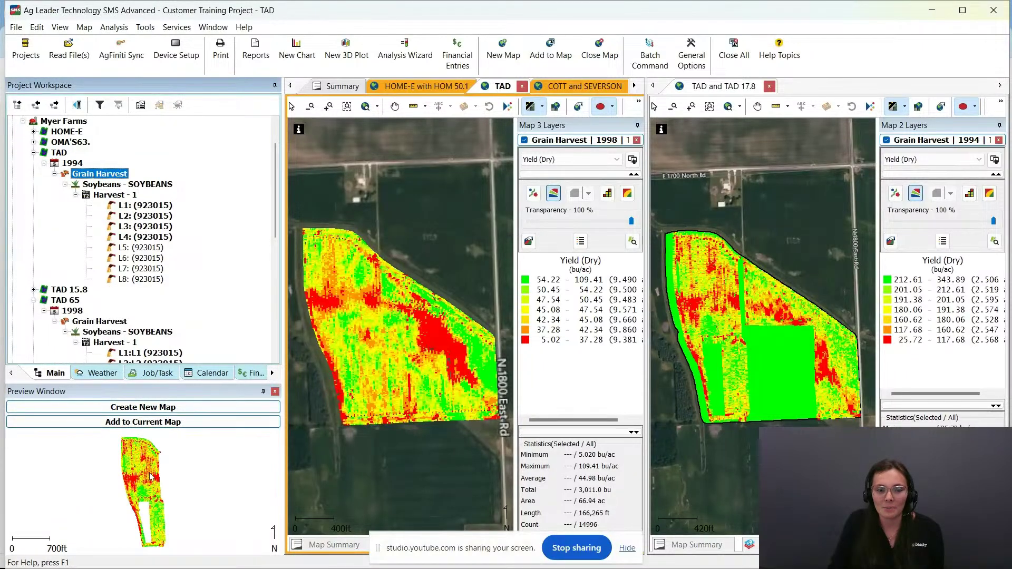
pyautogui.moveTo(149, 480)
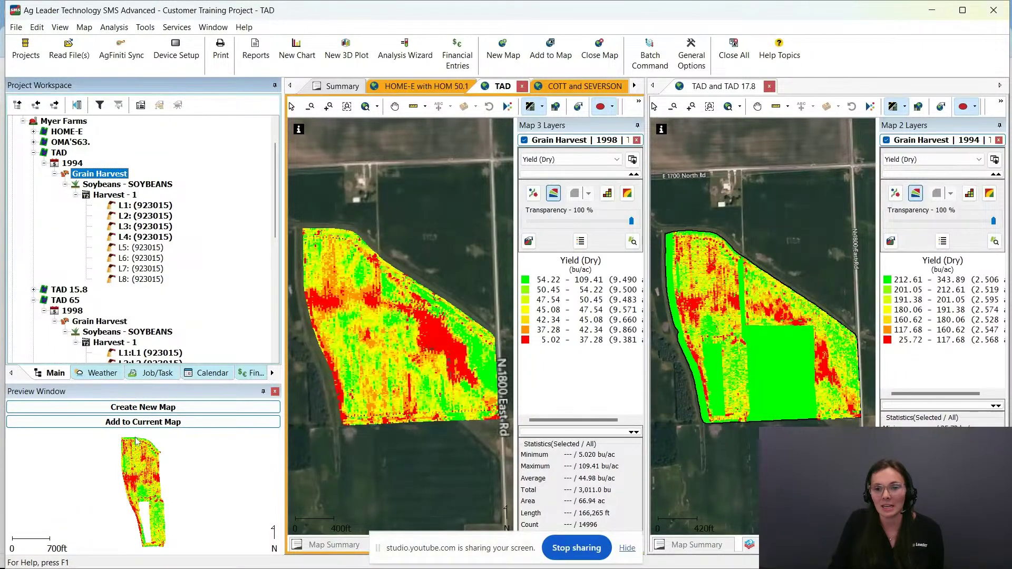
pyautogui.moveTo(700, 328)
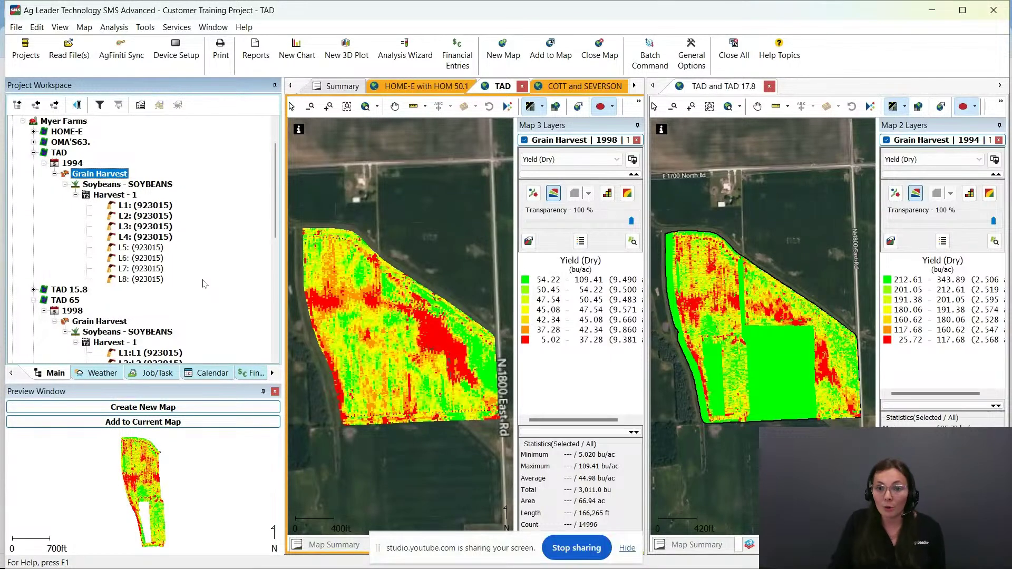
pyautogui.scroll(3, 230, 290)
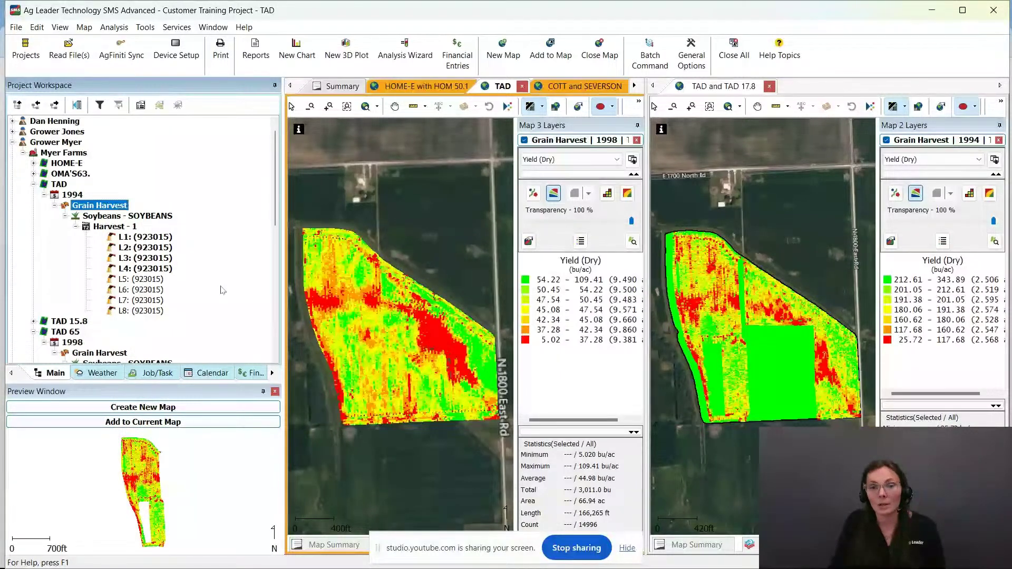
# Return the TAD and TAD 17.8 map to the single tab group, between the TAD and COTT and SEVERSON maps.
pyautogui.click(213, 27)
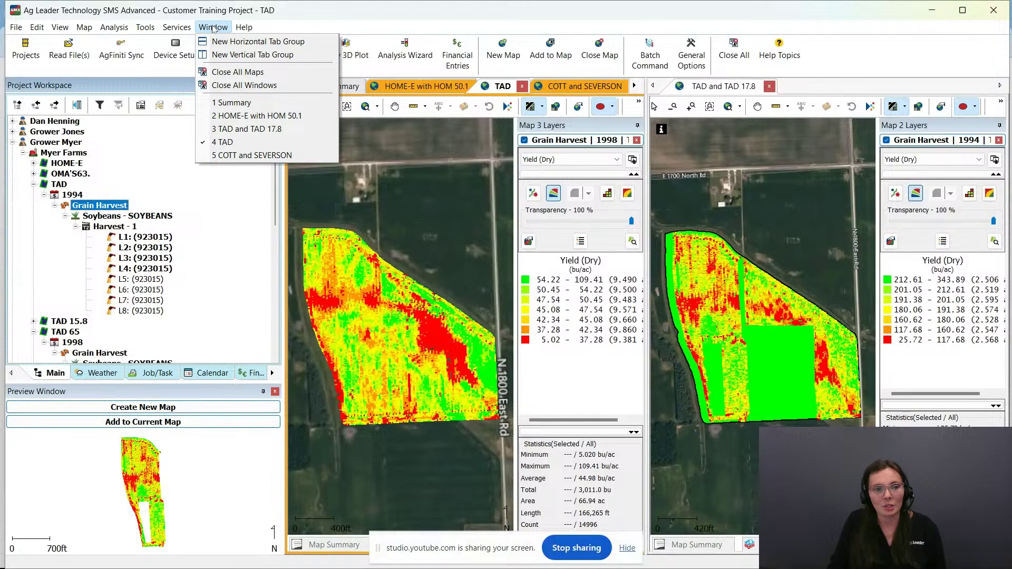
pyautogui.click(716, 88)
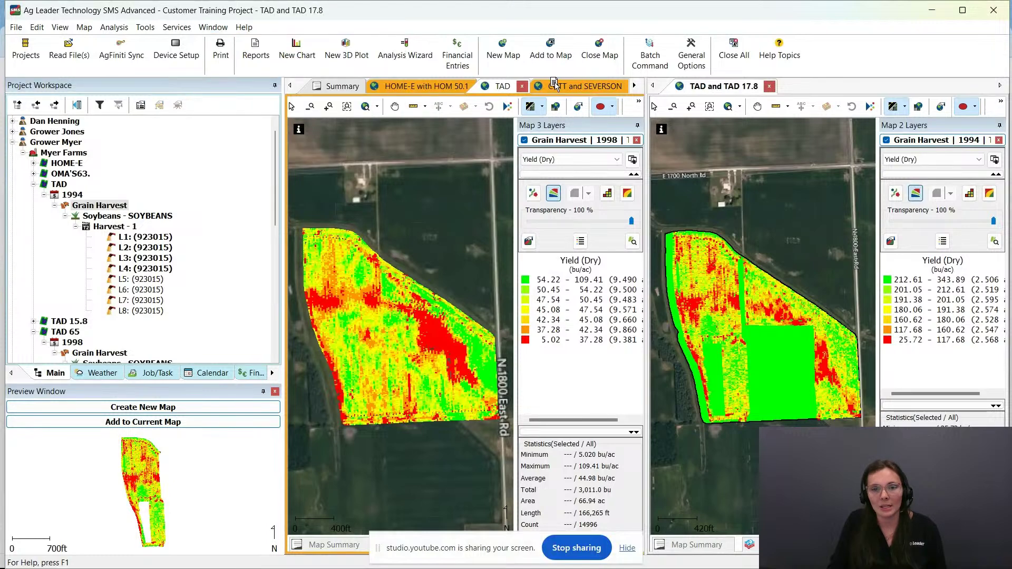
pyautogui.moveTo(555, 83); pyautogui.dragTo(537, 88)
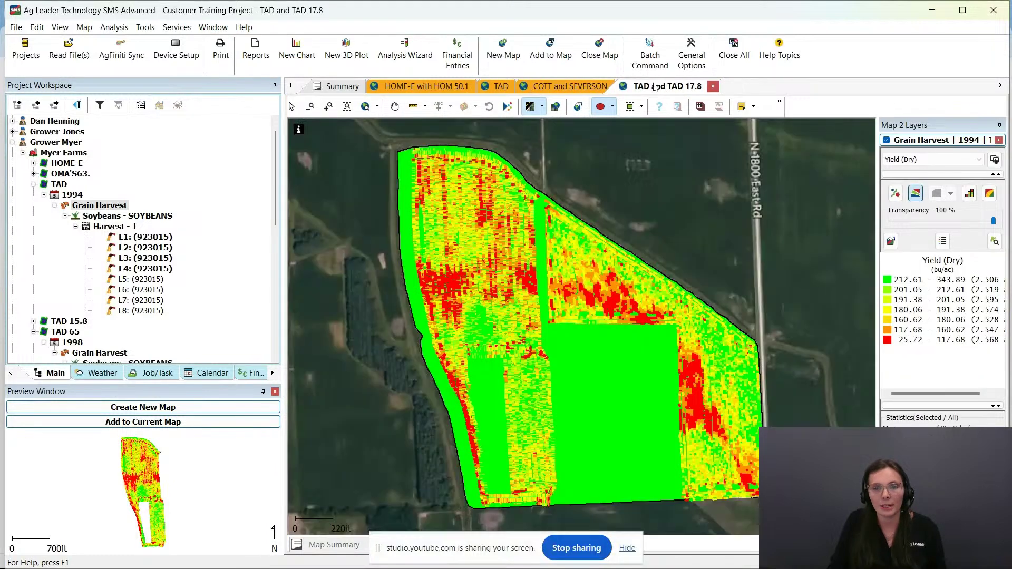
pyautogui.moveTo(655, 87); pyautogui.dragTo(532, 86)
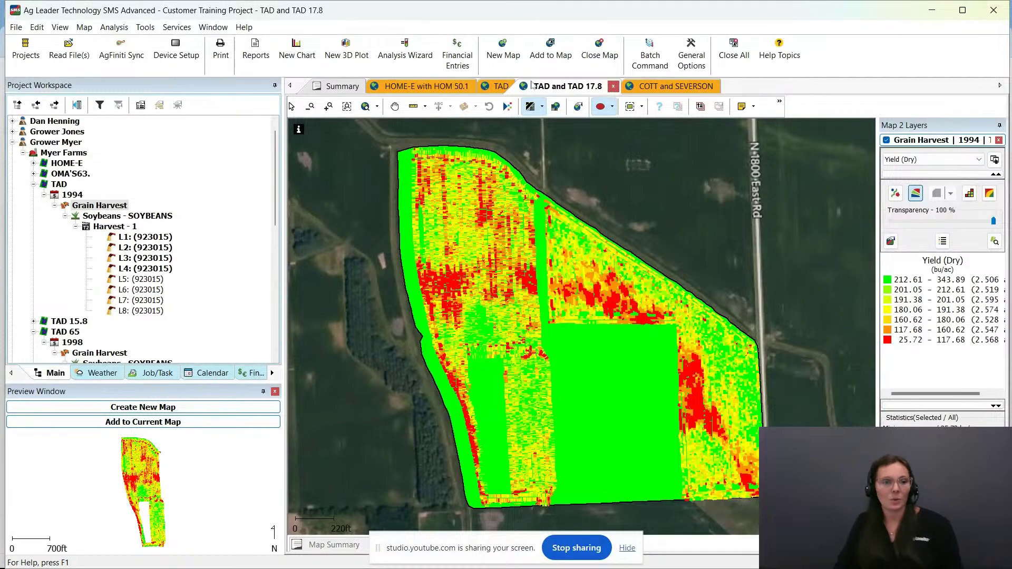
# Run Sort Loads into Fields on the whole Myer Farms farm.
pyautogui.click(50, 153)
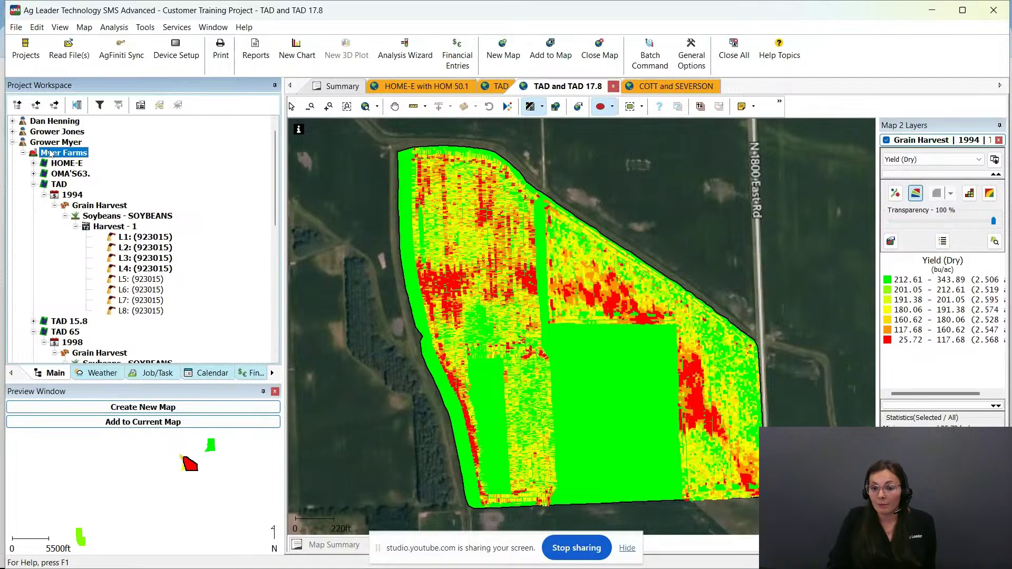
pyautogui.rightClick(76, 158)
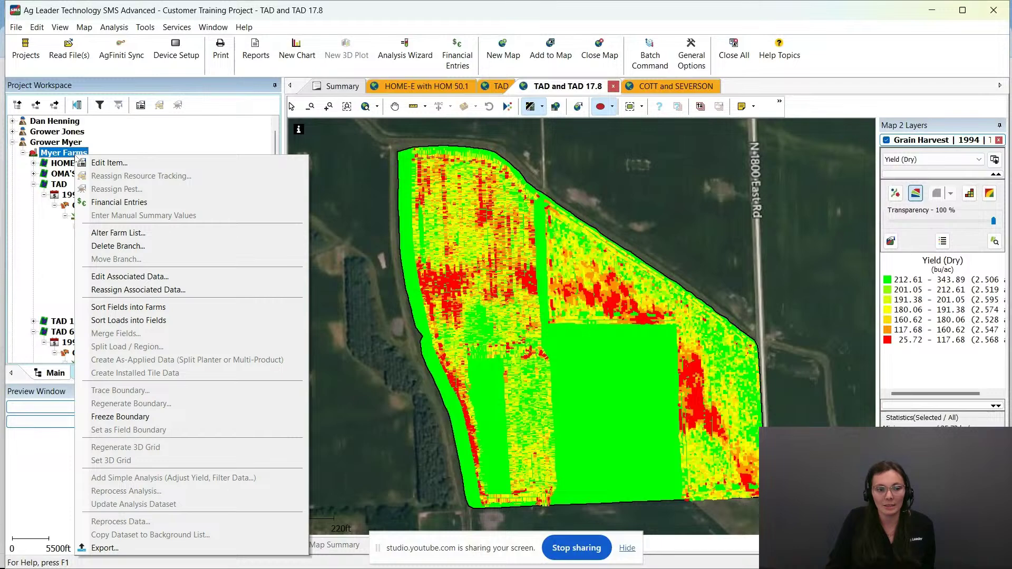
pyautogui.click(135, 321)
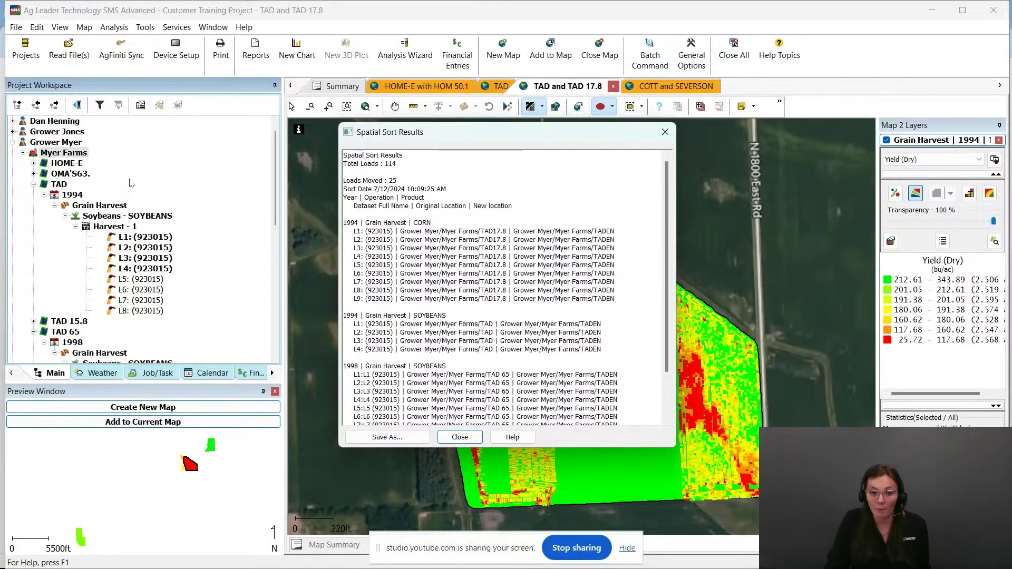
# Review the load counts and original and new locations in the Spatial Sort Results, and close the report.
pyautogui.moveTo(396, 164); pyautogui.dragTo(385, 165)
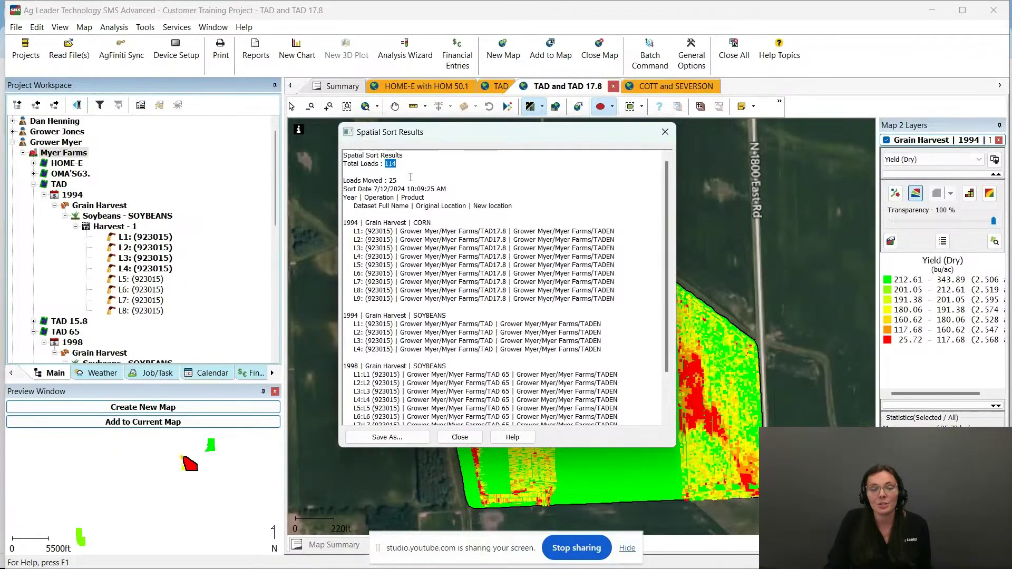
pyautogui.doubleClick(392, 181)
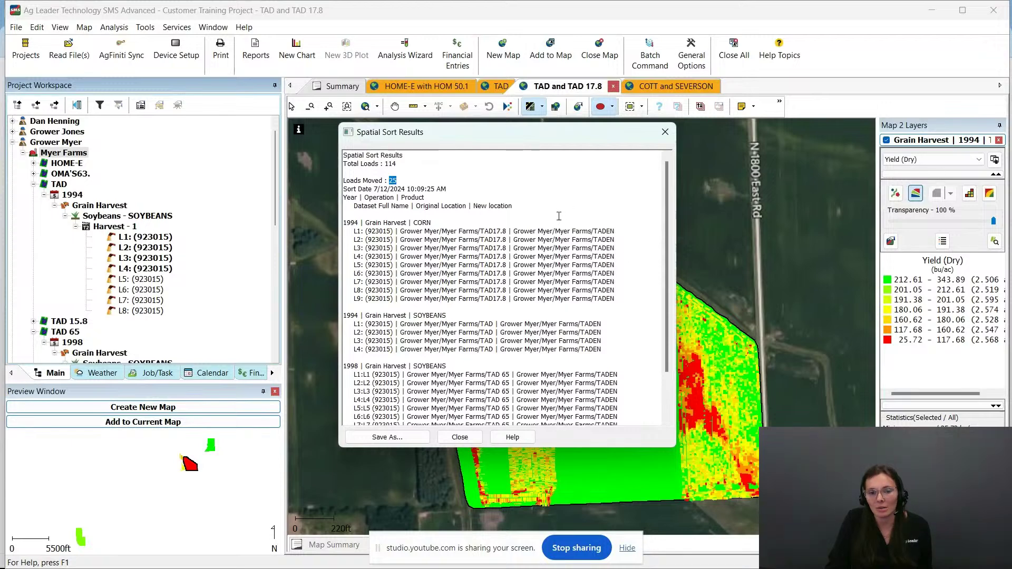
pyautogui.click(535, 207)
pyautogui.moveTo(345, 207); pyautogui.dragTo(619, 203)
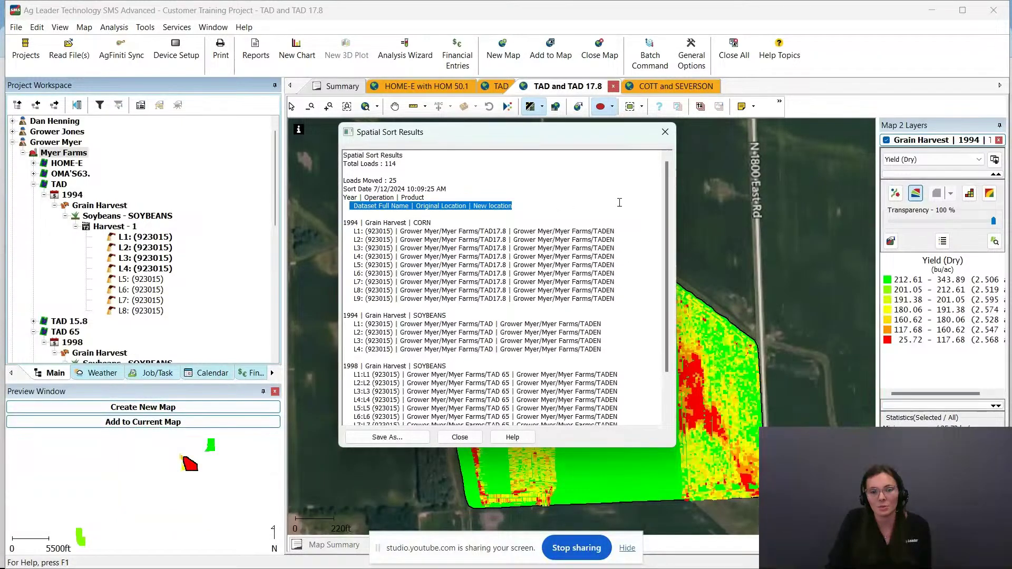
pyautogui.click(621, 207)
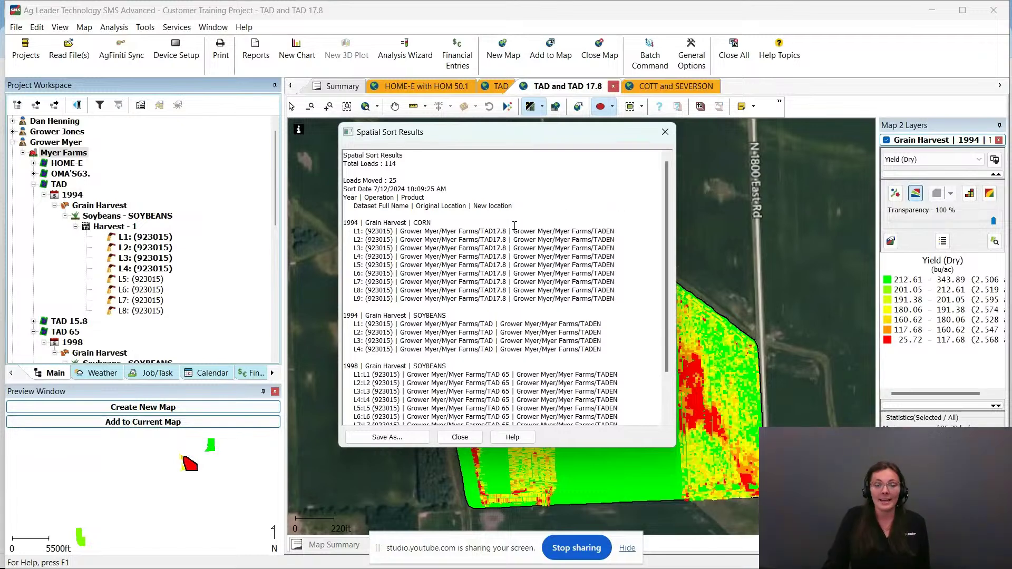
pyautogui.scroll(-2, 633, 281)
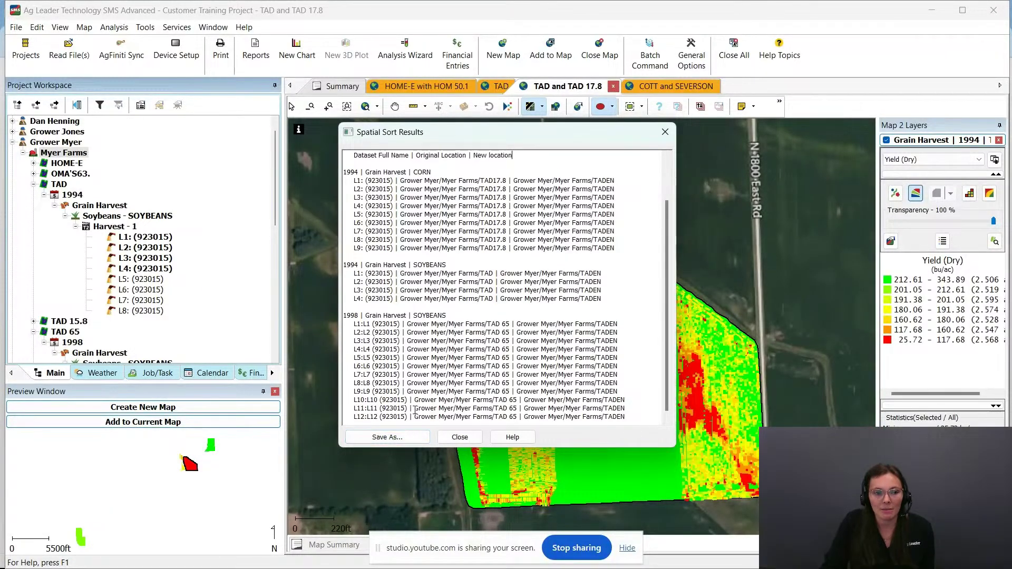
pyautogui.click(458, 438)
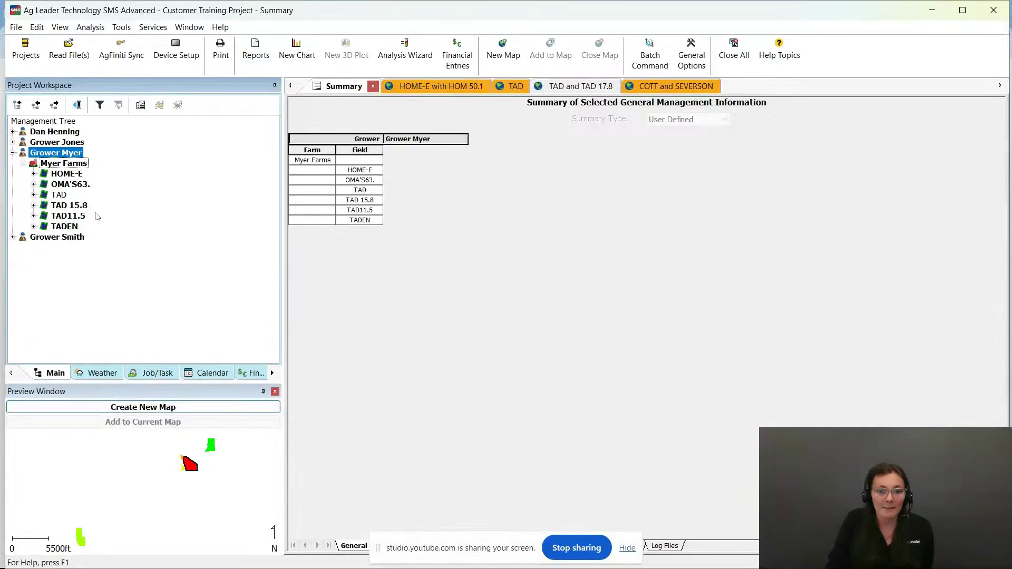
# Check the sorted Myer Farms tree by examining TAD, the crop years and 1997 loads of TADEN, and TAD 15.8.
pyautogui.click(61, 196)
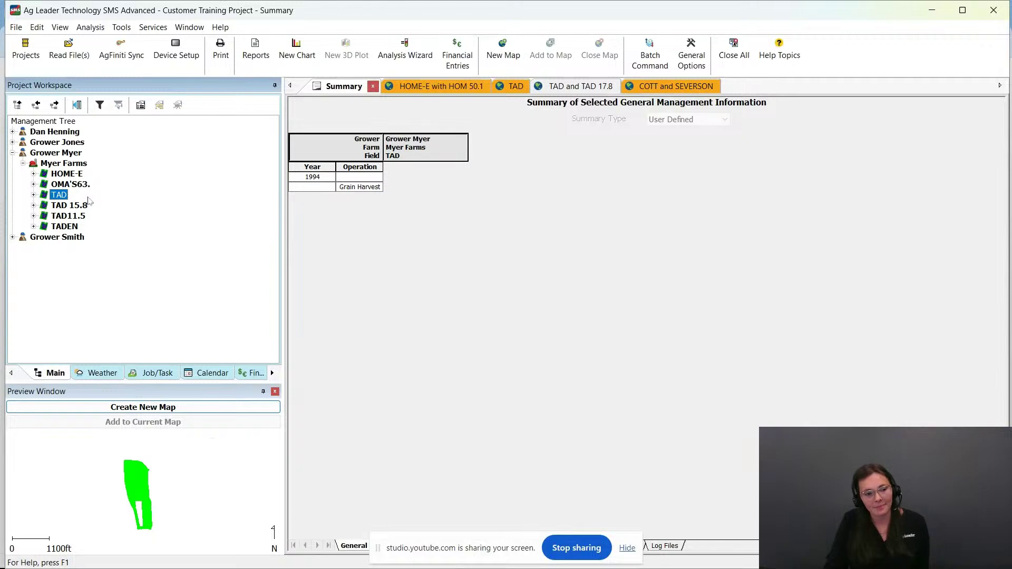
pyautogui.doubleClick(64, 228)
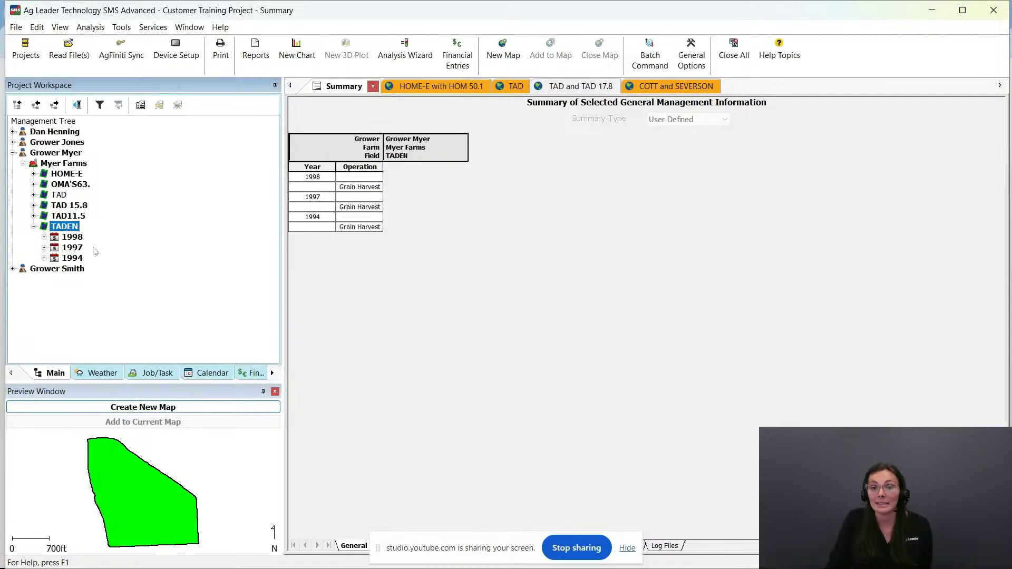
pyautogui.doubleClick(72, 247)
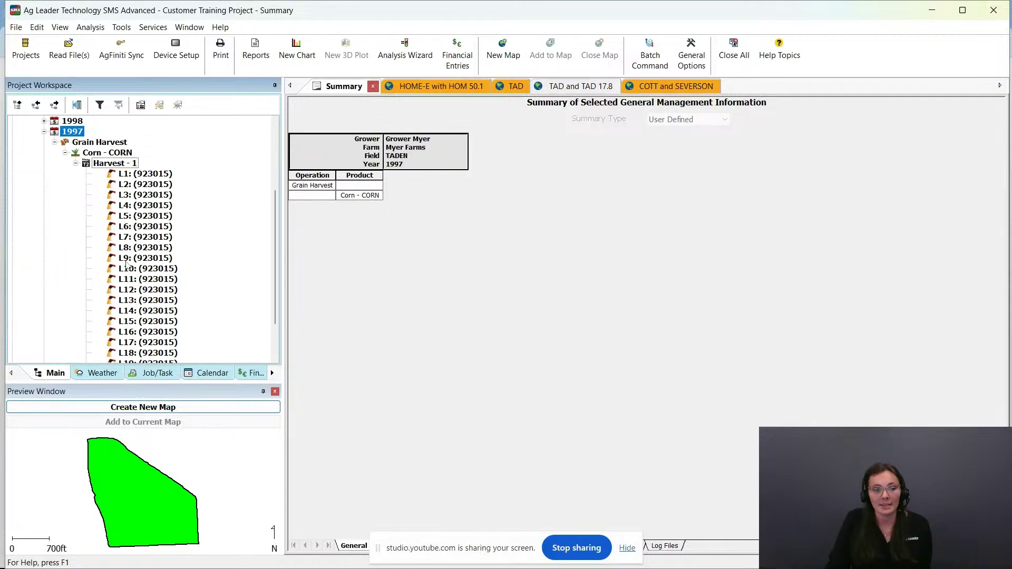
pyautogui.scroll(3, 127, 266)
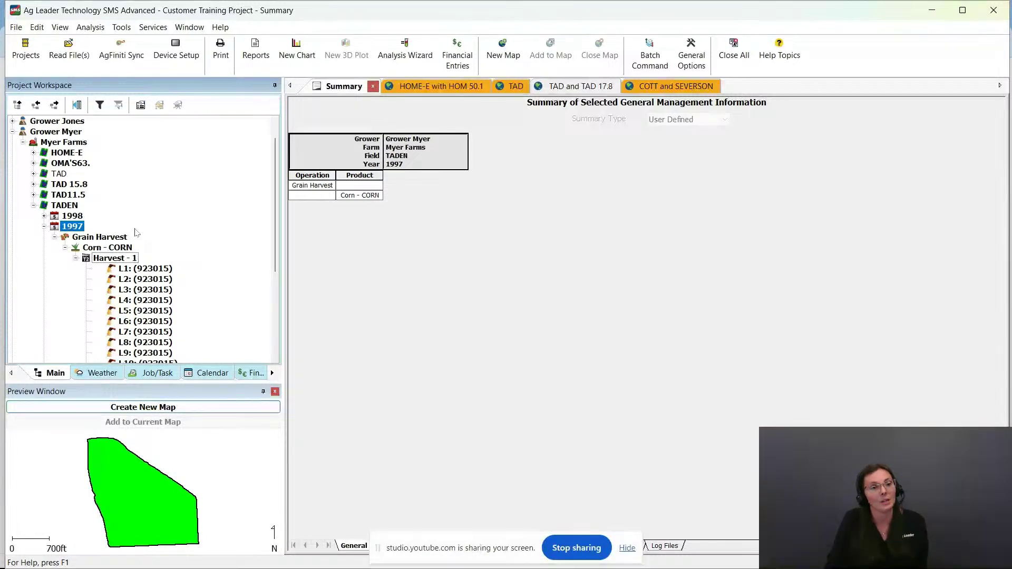
pyautogui.click(53, 177)
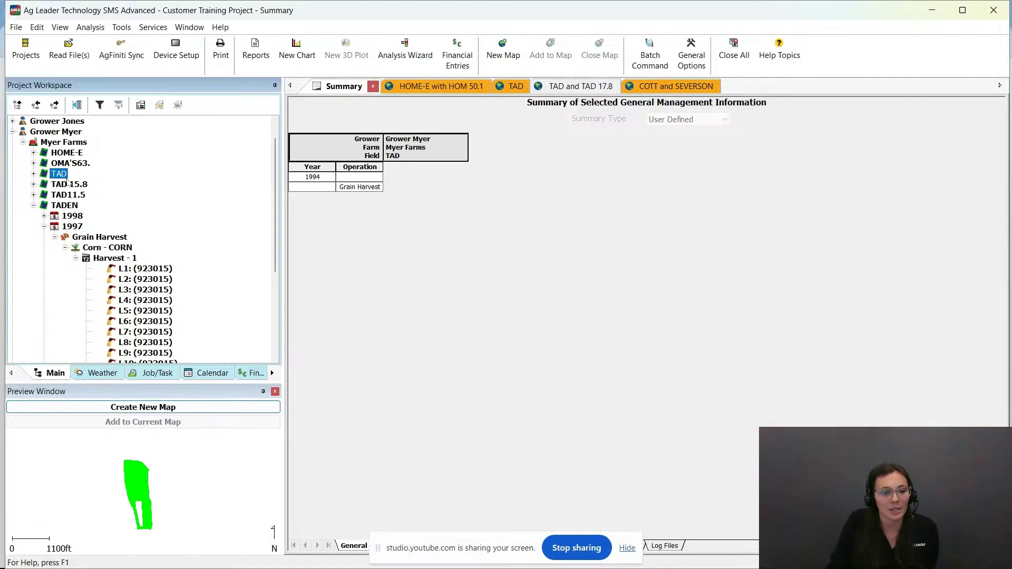
pyautogui.click(71, 185)
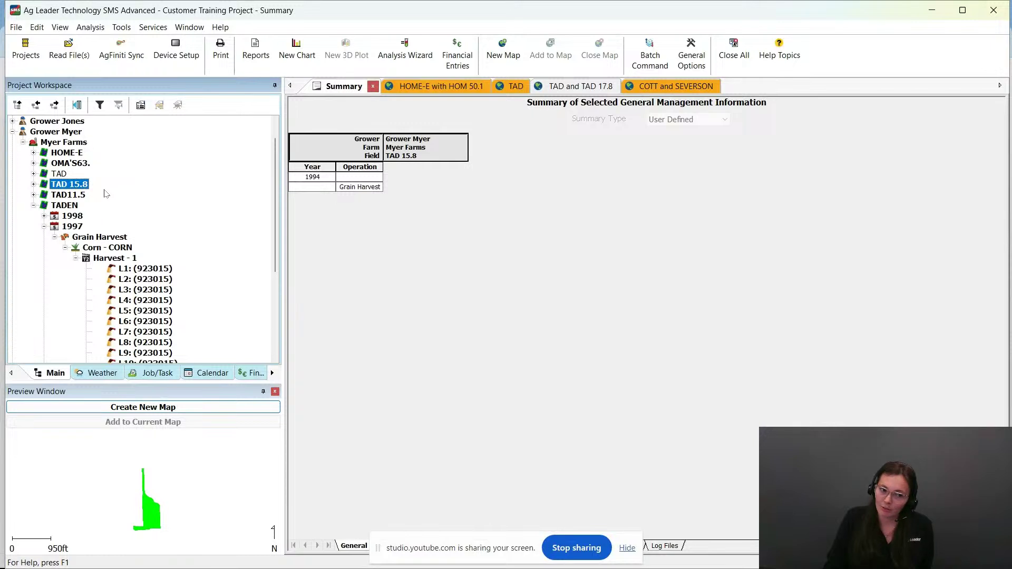
# Merge the TAD field into TADEN under Myer Farms, and collapse the Grower Myer branch.
pyautogui.doubleClick(62, 175)
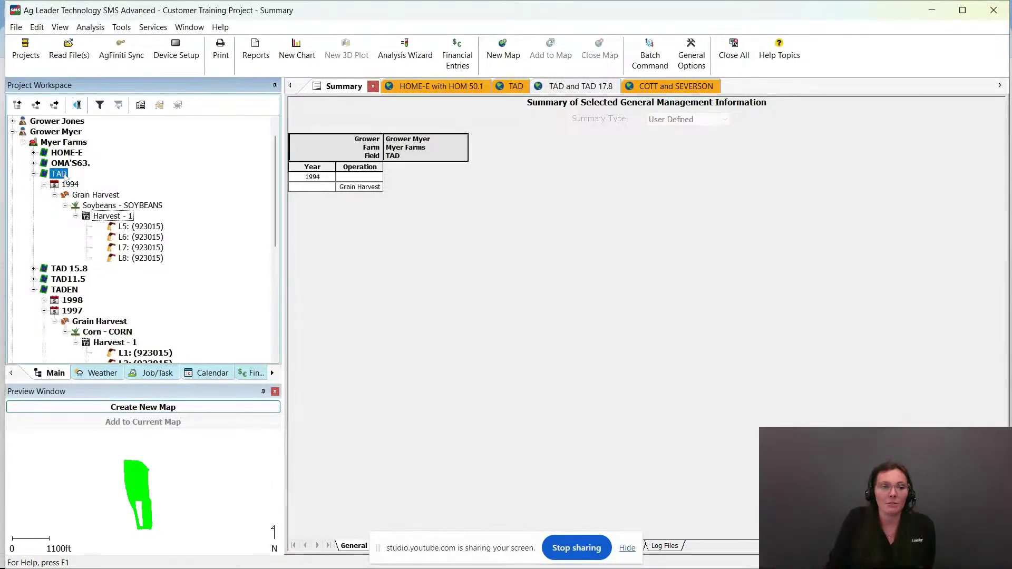
pyautogui.click(110, 196)
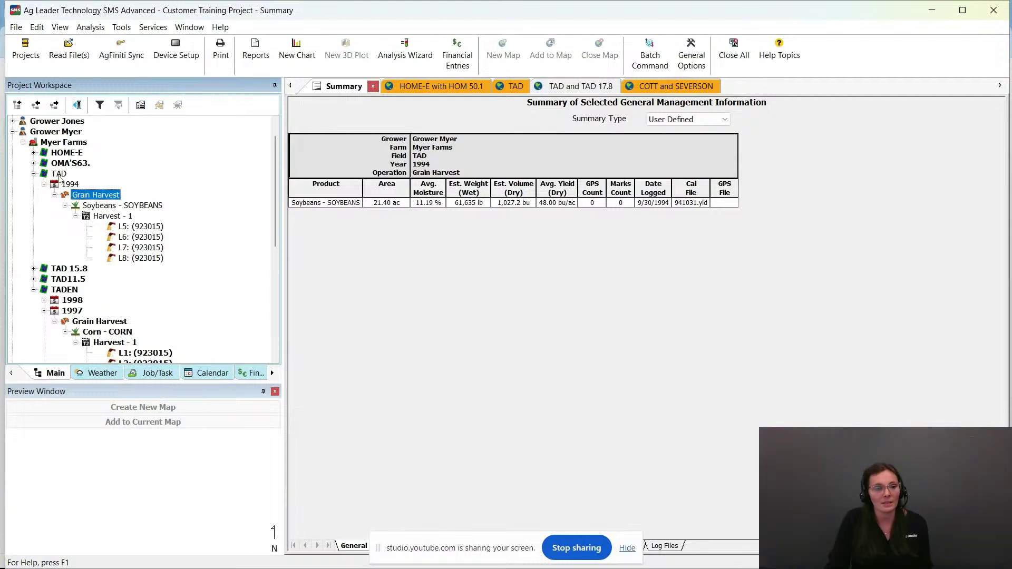
pyautogui.click(61, 176)
pyautogui.rightClick(60, 179)
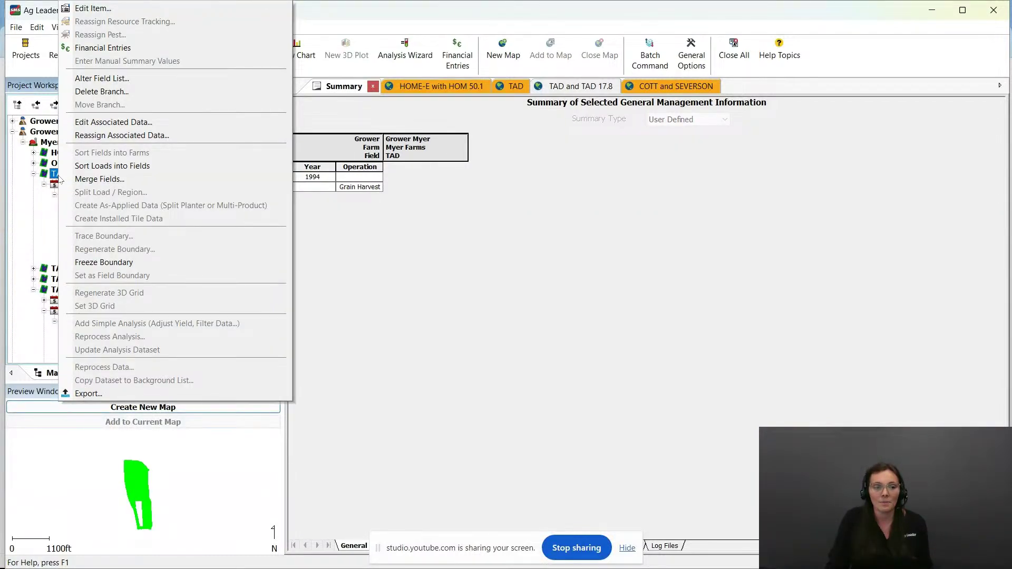
pyautogui.click(80, 179)
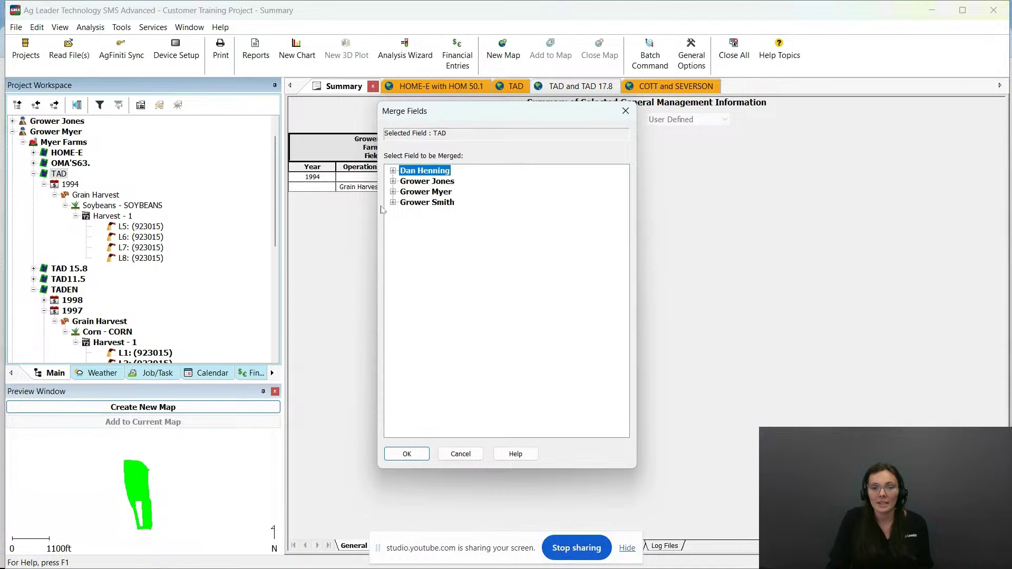
pyautogui.click(392, 191)
pyautogui.click(405, 202)
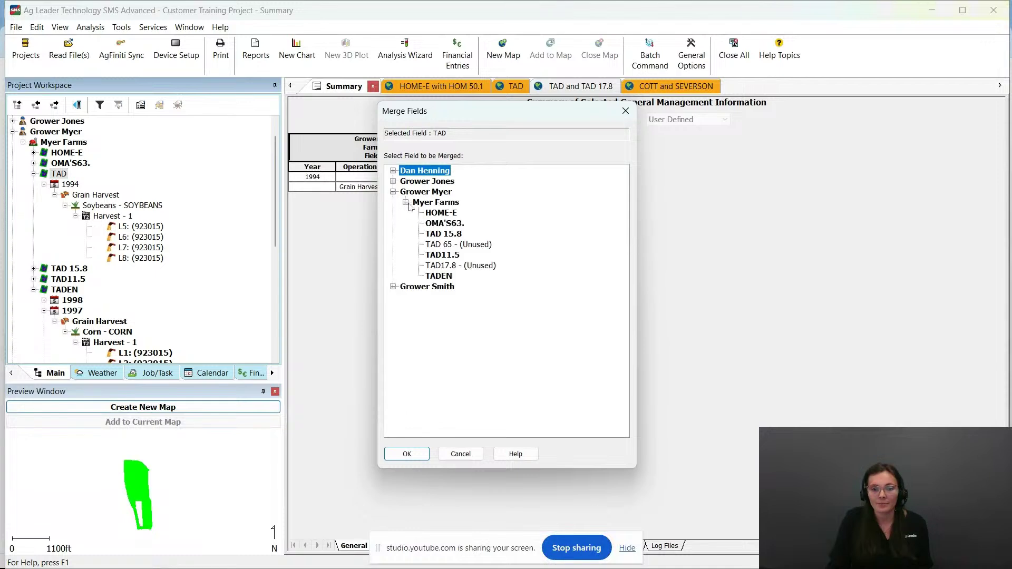
pyautogui.click(439, 277)
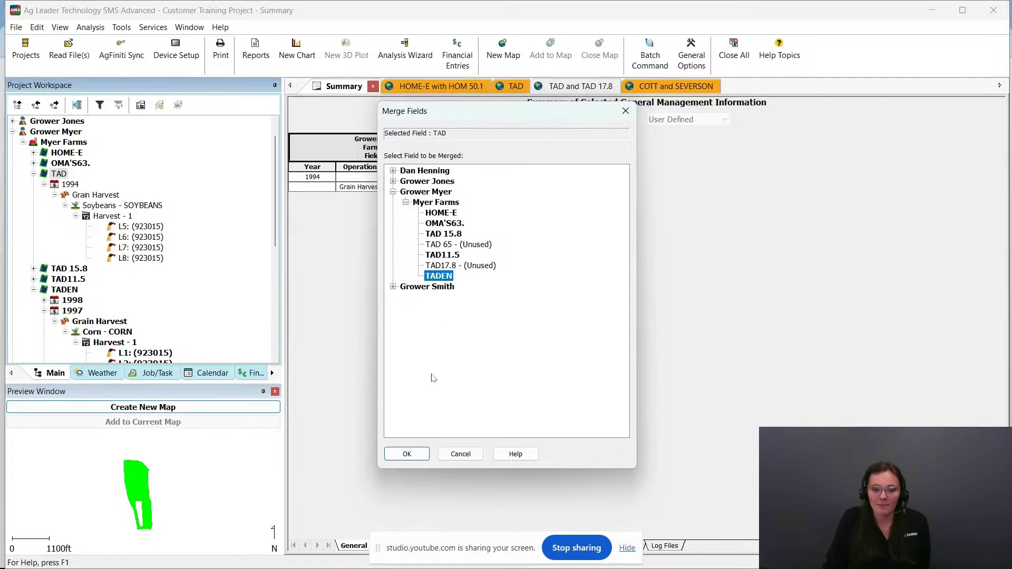
pyautogui.click(419, 452)
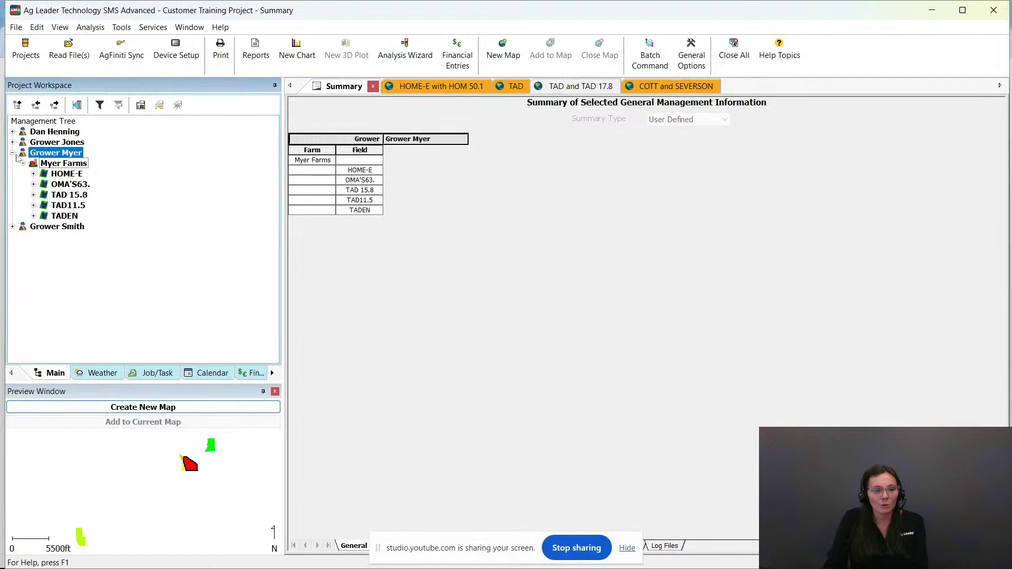
pyautogui.click(12, 152)
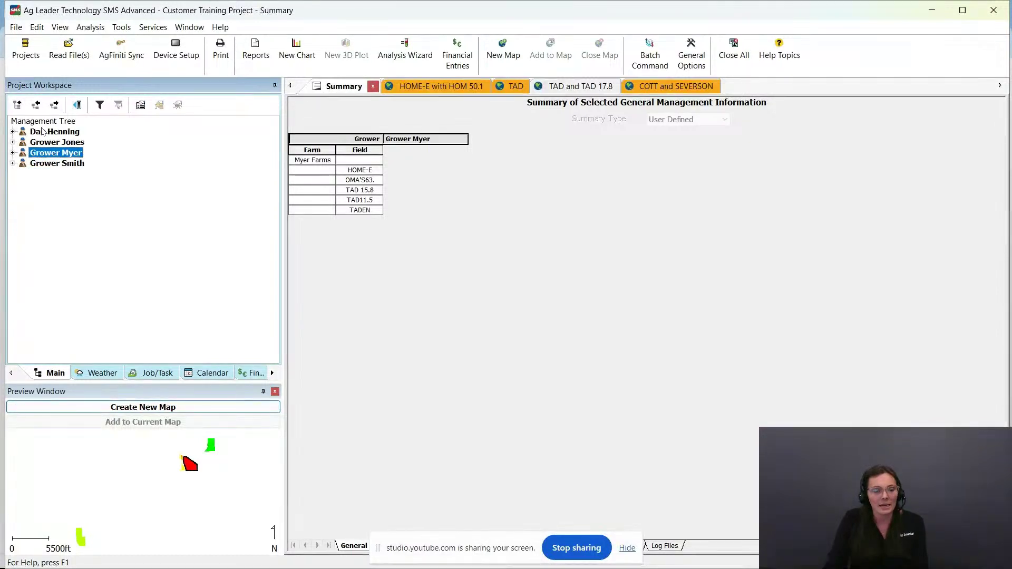
# Create a new map of the SEVERSON field's 1997 Grain Harvest.
pyautogui.doubleClick(45, 131)
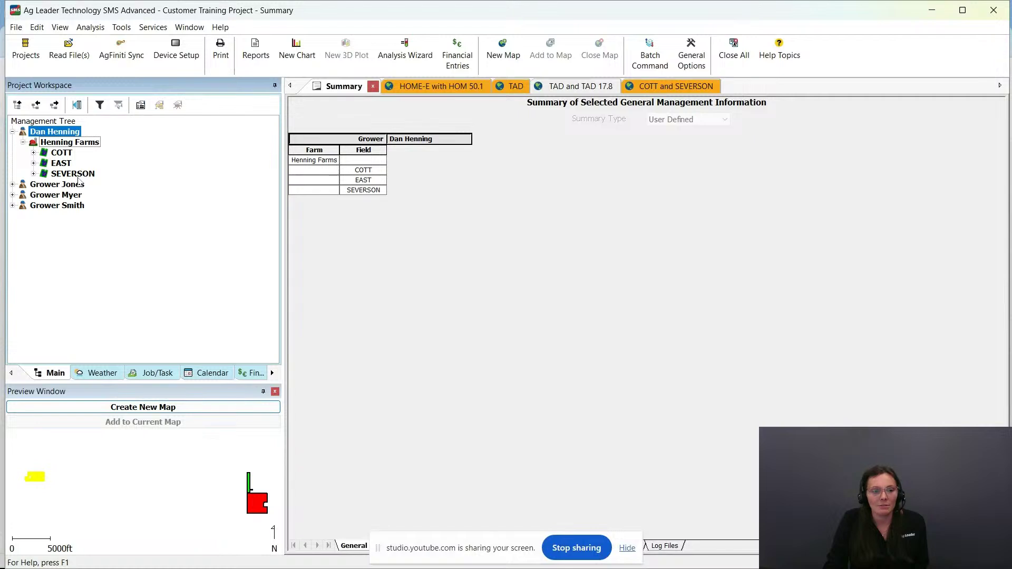
pyautogui.doubleClick(77, 176)
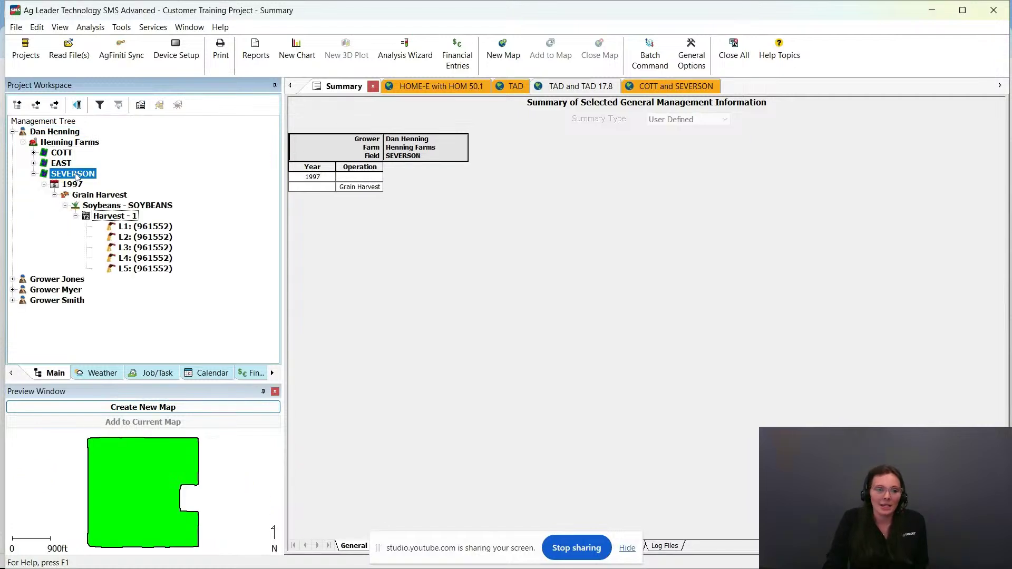
pyautogui.click(93, 195)
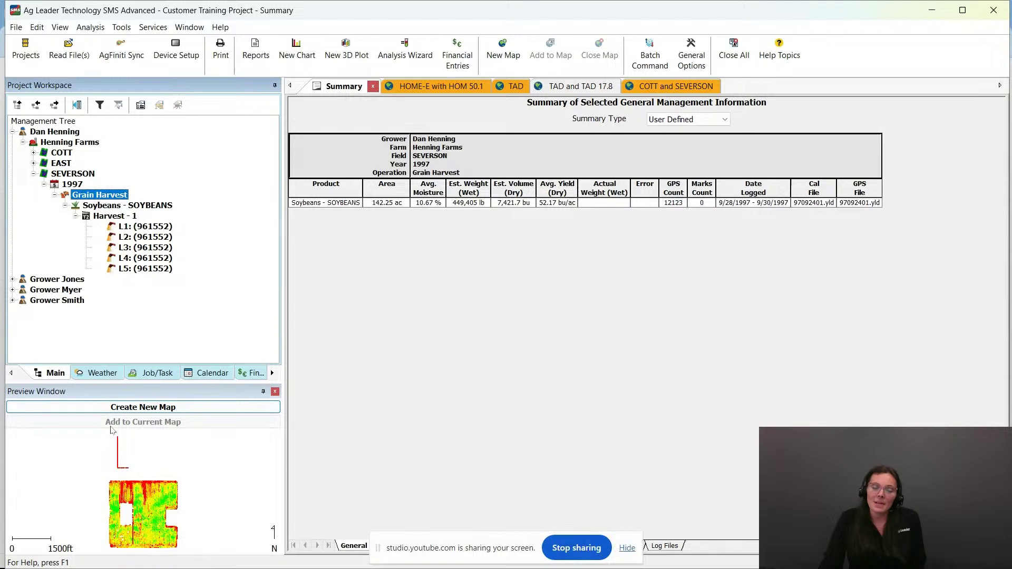
pyautogui.click(171, 409)
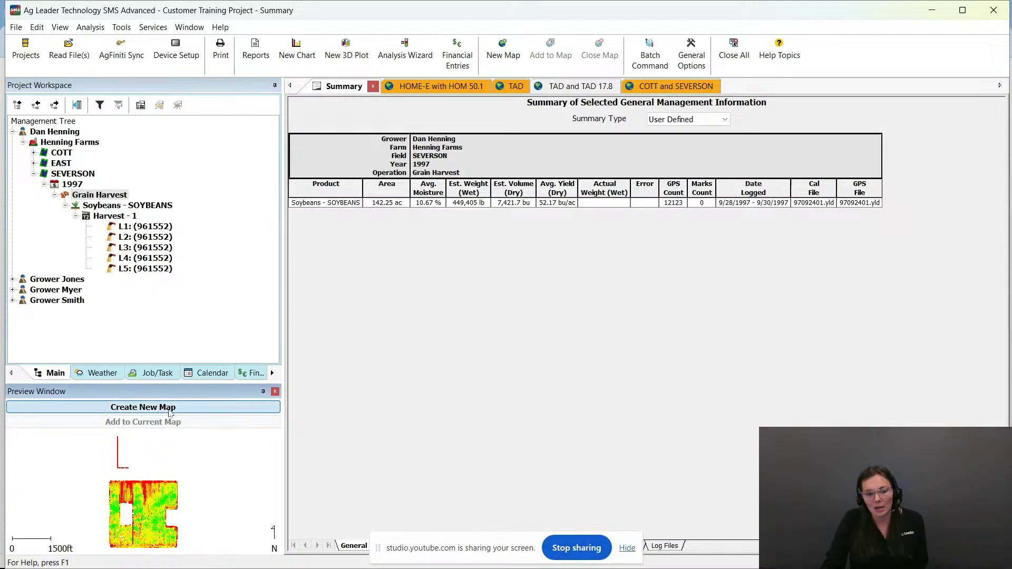
pyautogui.click(169, 410)
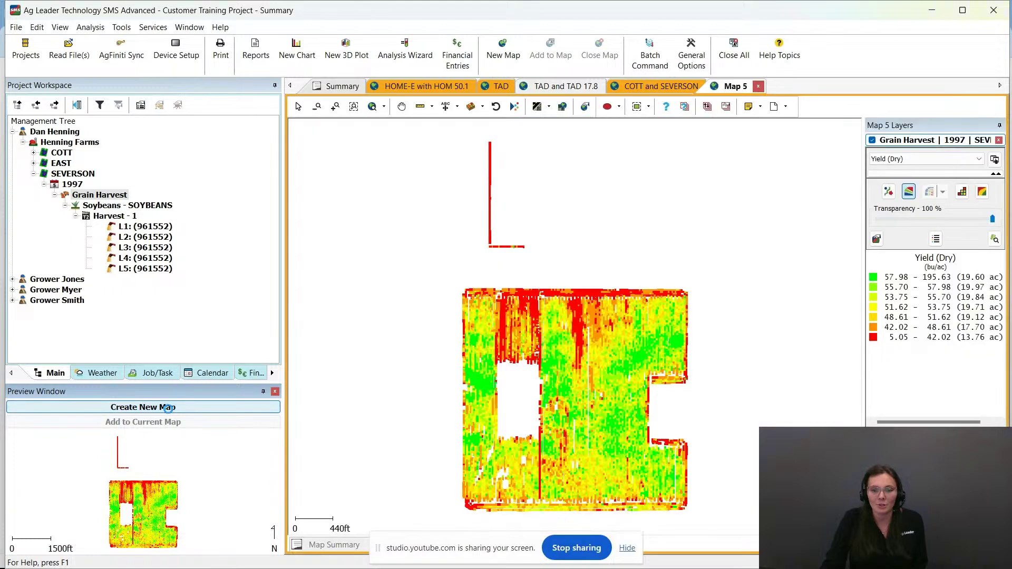
# Compare the SEVERSON harvest map with the COTT and SEVERSON map, examining the stray strip north of 350th St.
pyautogui.moveTo(549, 315)
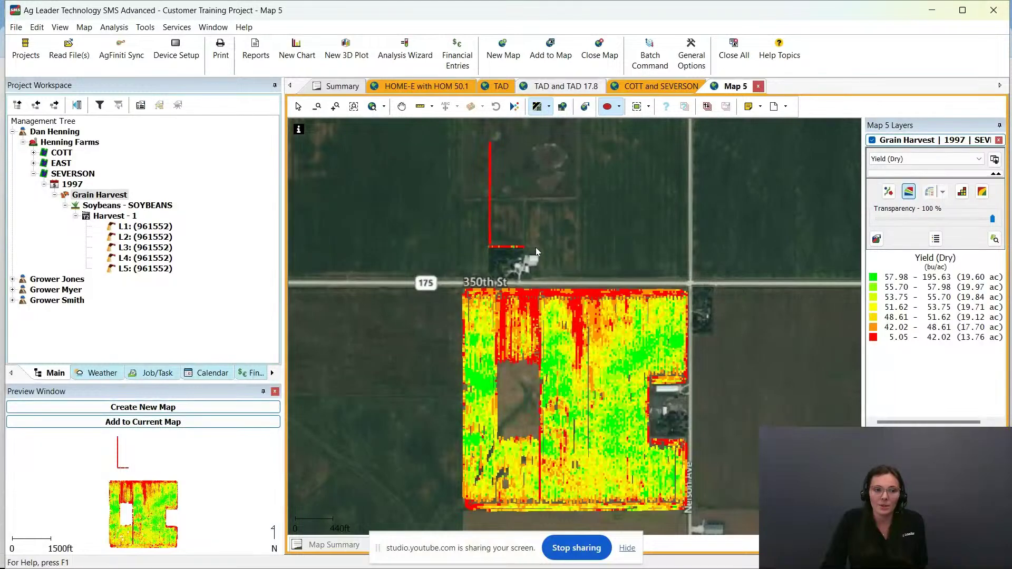
pyautogui.moveTo(580, 372)
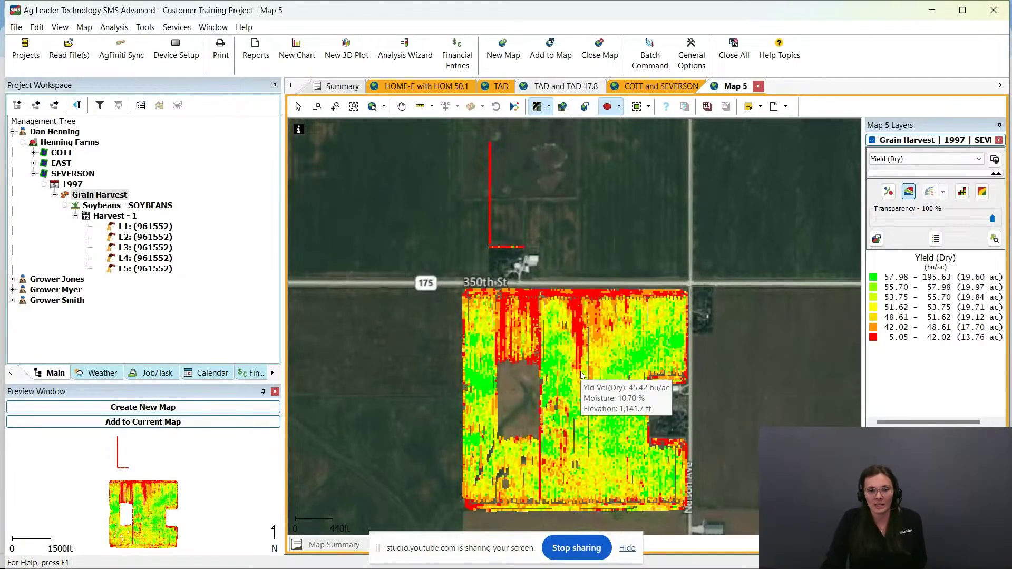
pyautogui.click(642, 88)
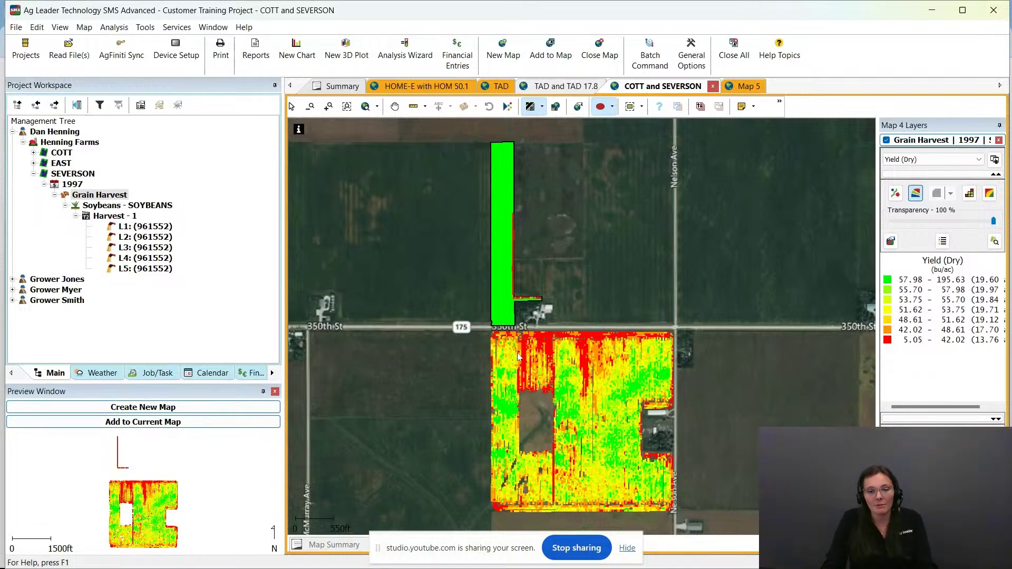
pyautogui.moveTo(517, 358)
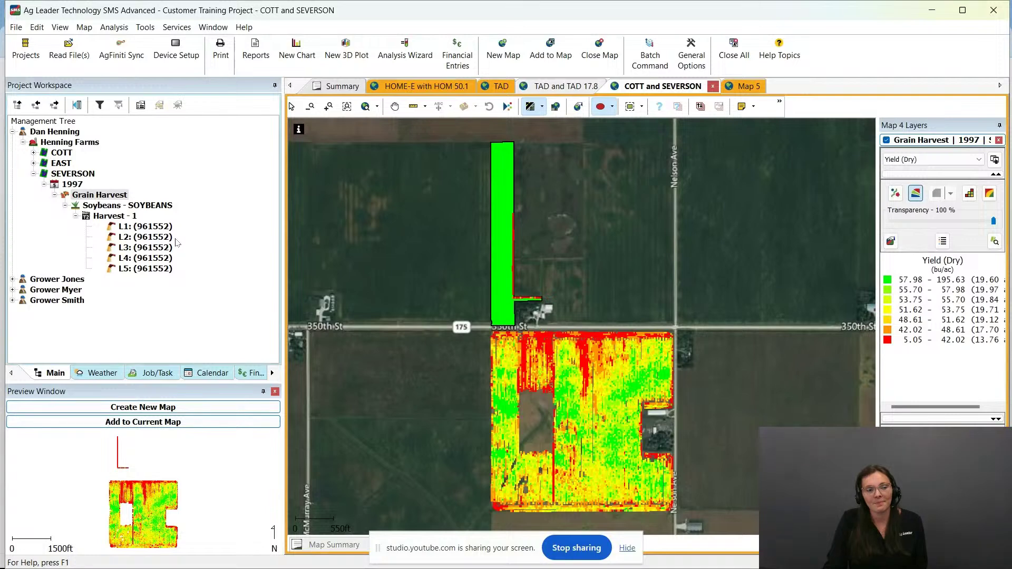
# Preview loads L1 and L2 of SEVERSON's 1997 soybean harvest and spatially split L2 with Split Load / Region.
pyautogui.click(155, 226)
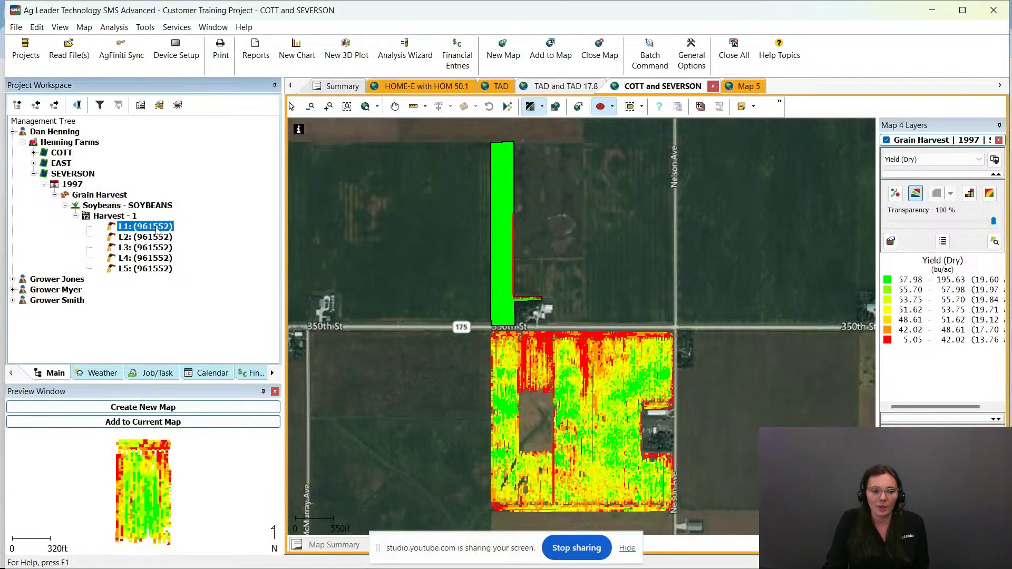
pyautogui.click(151, 237)
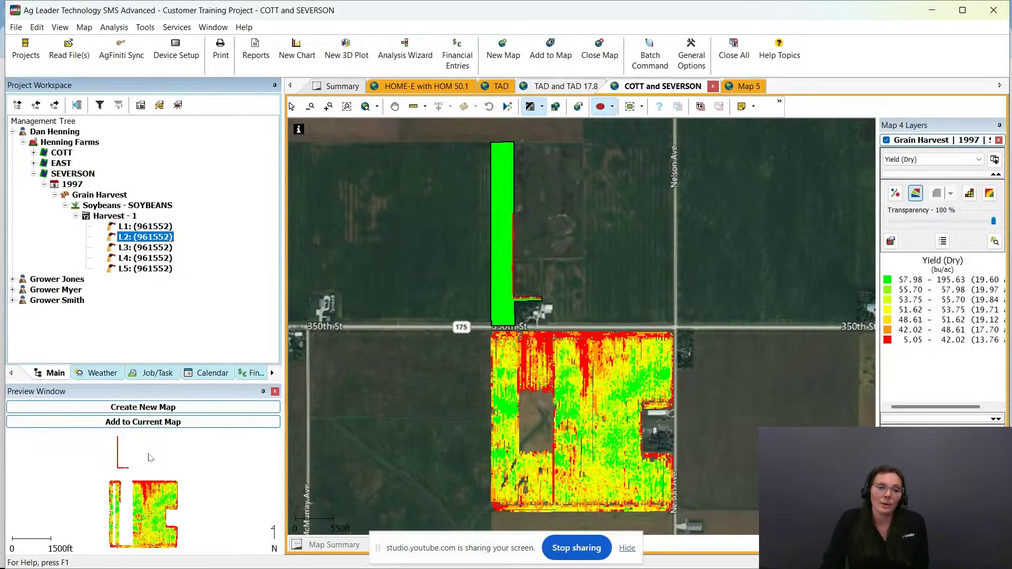
pyautogui.rightClick(146, 239)
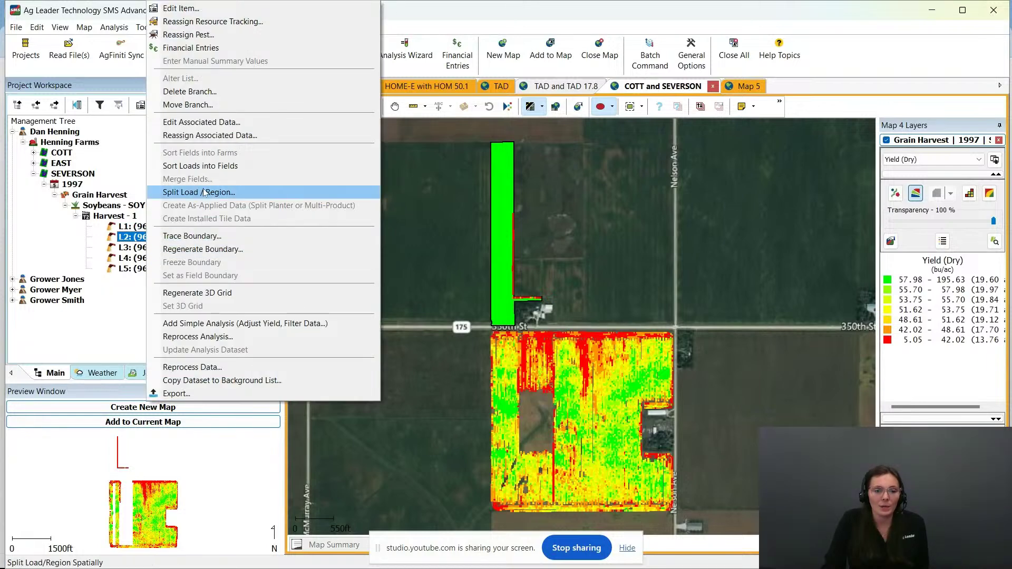
pyautogui.click(251, 193)
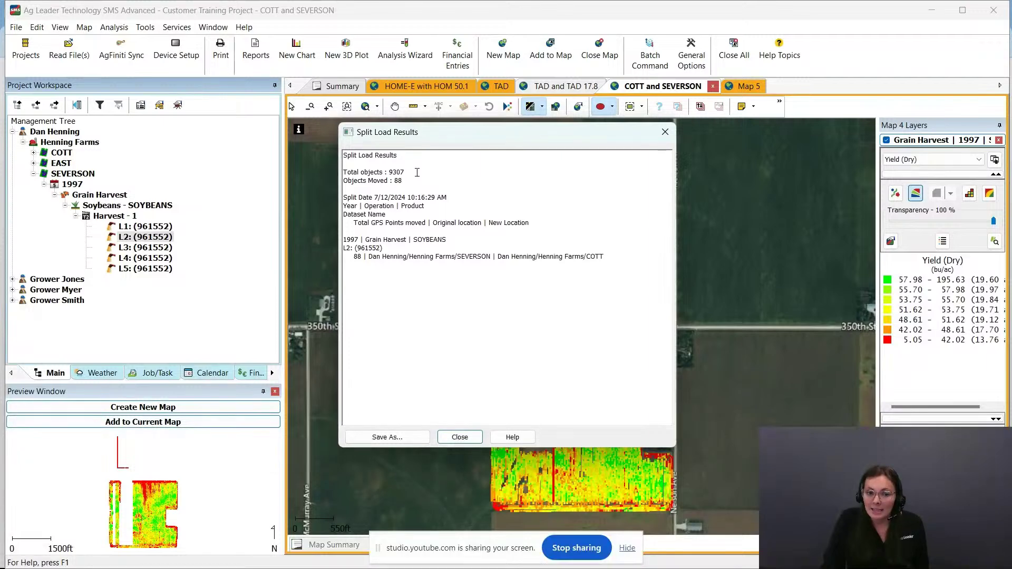
# Review the total and moved object counts in the Split Load Results, and close the report.
pyautogui.moveTo(417, 172); pyautogui.dragTo(390, 174)
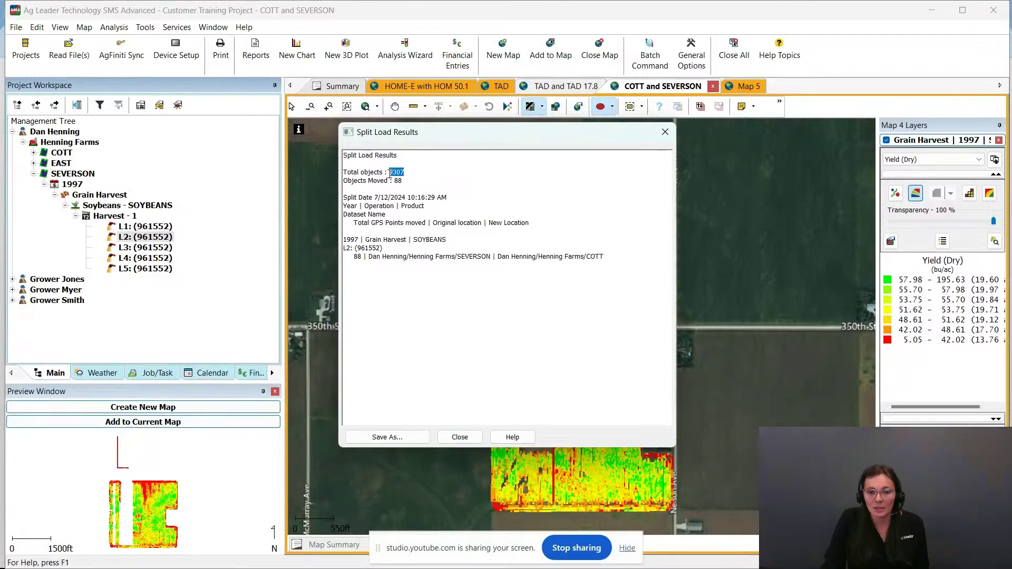
pyautogui.click(439, 172)
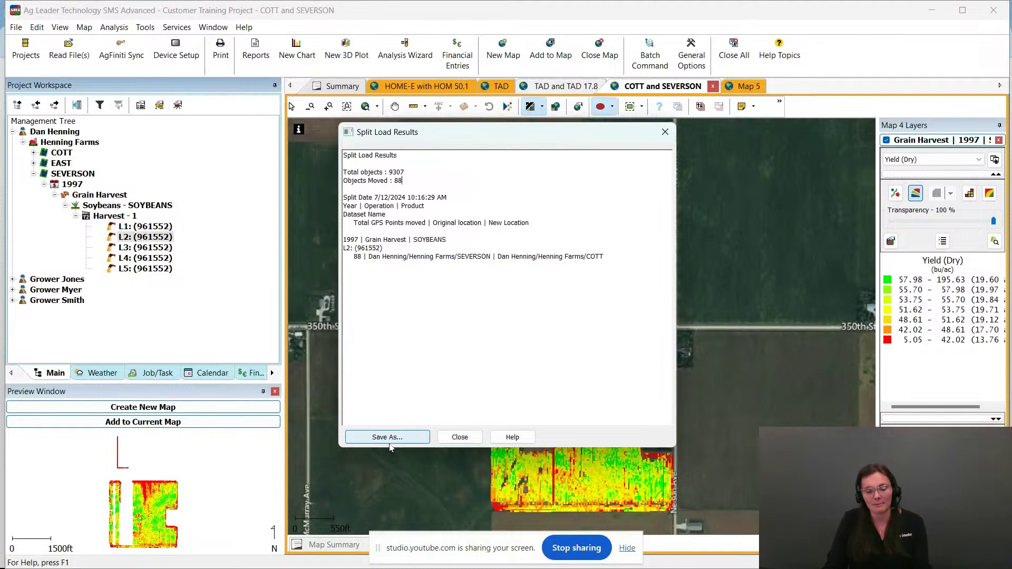
pyautogui.click(457, 438)
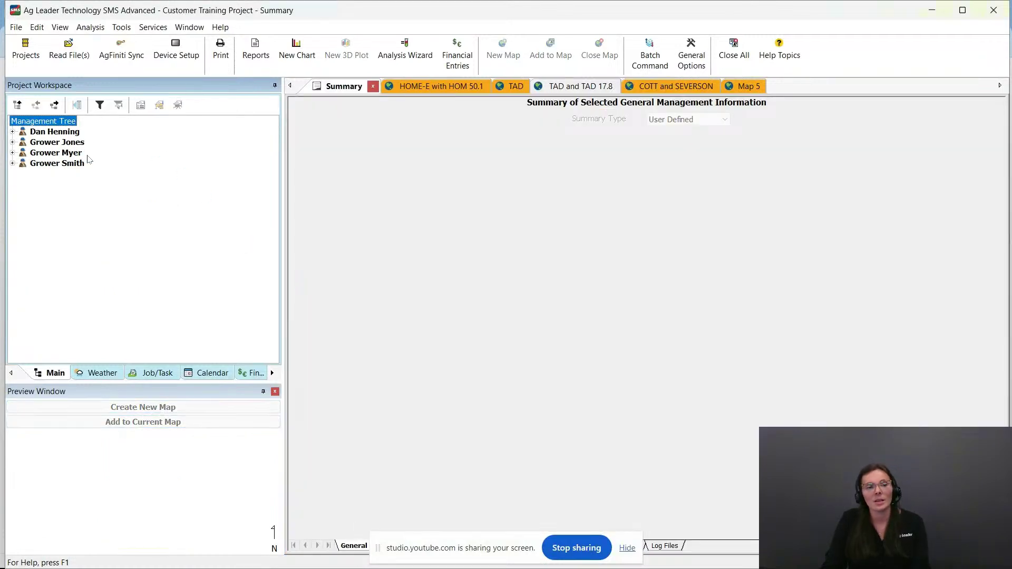
# Check the summary and preview of SEVERSON's 1997 Grain Harvest, and collapse the grower's branch.
pyautogui.click(68, 131)
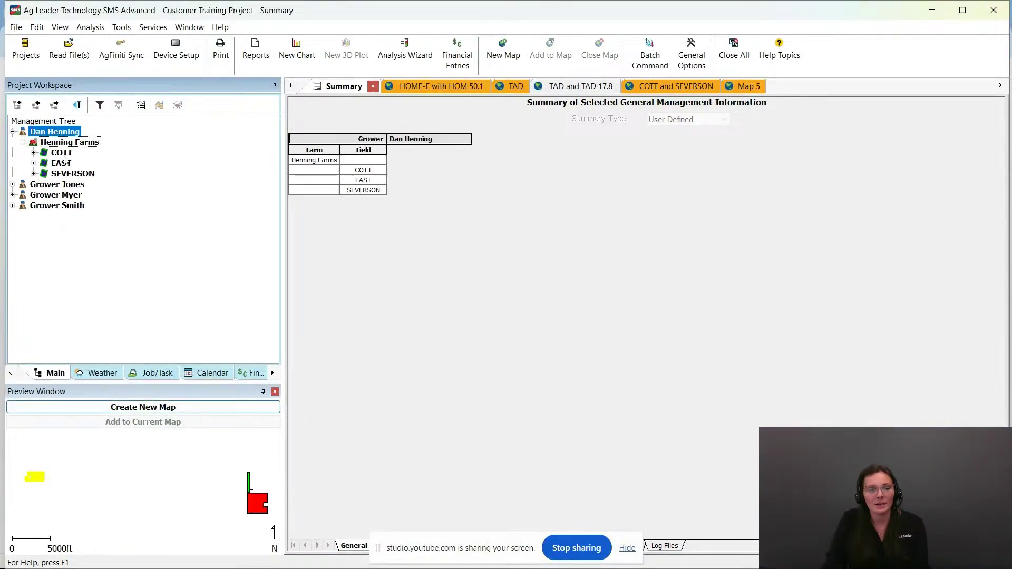
pyautogui.click(81, 174)
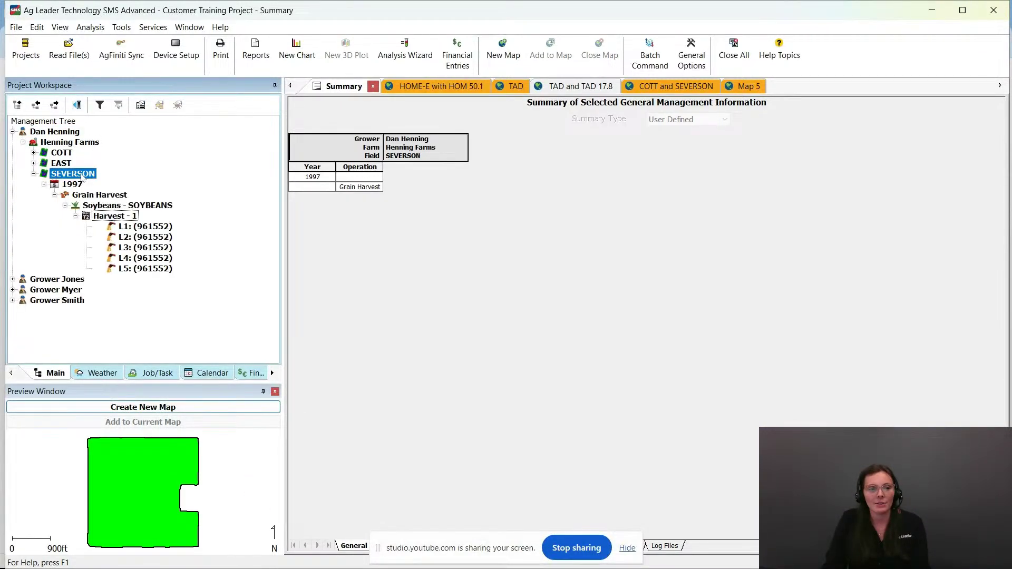
pyautogui.click(108, 195)
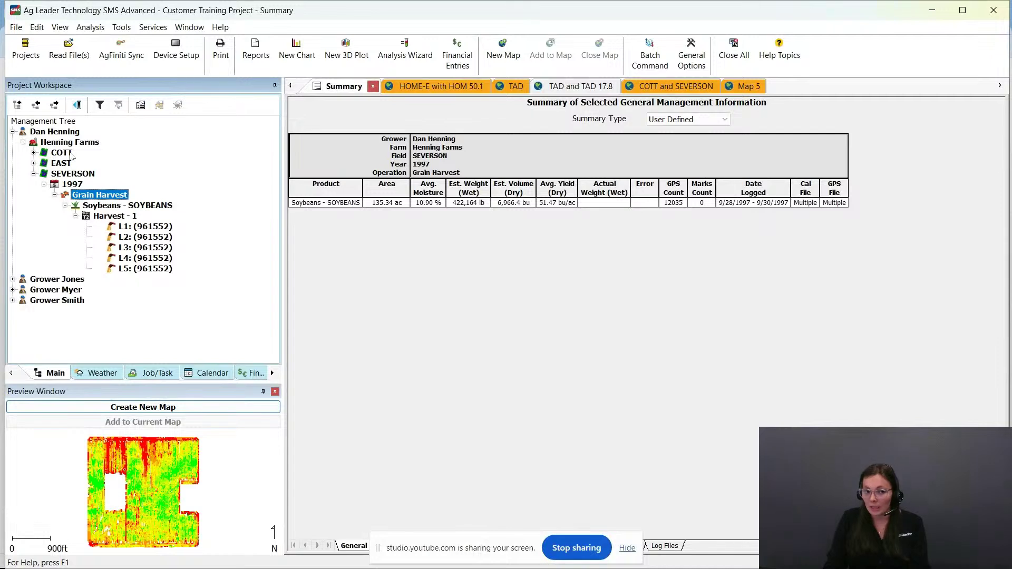
pyautogui.click(13, 132)
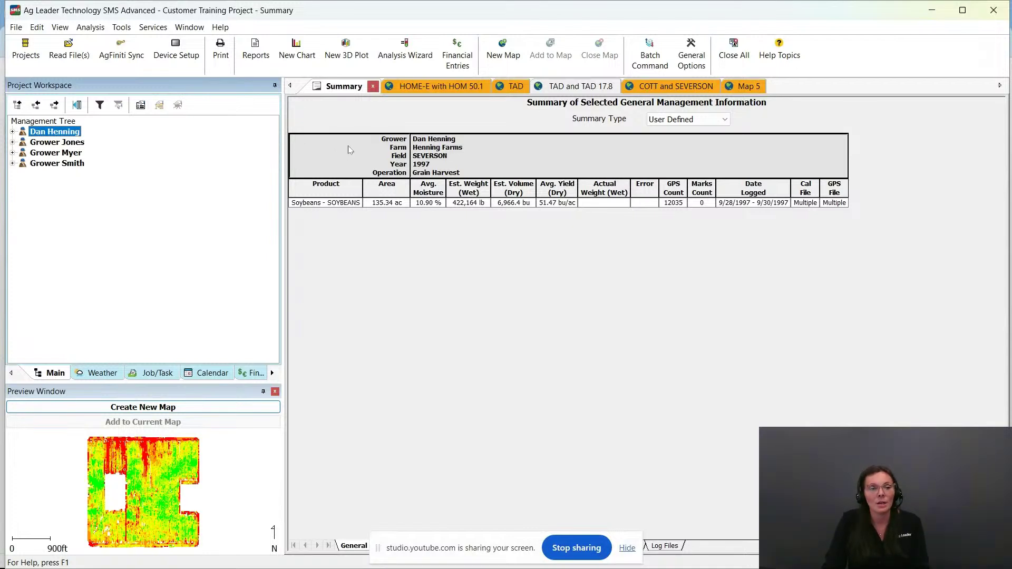
# Permanently delete the unused Myer Farms field TAD17.8 through the Management Item Editor.
pyautogui.click(126, 28)
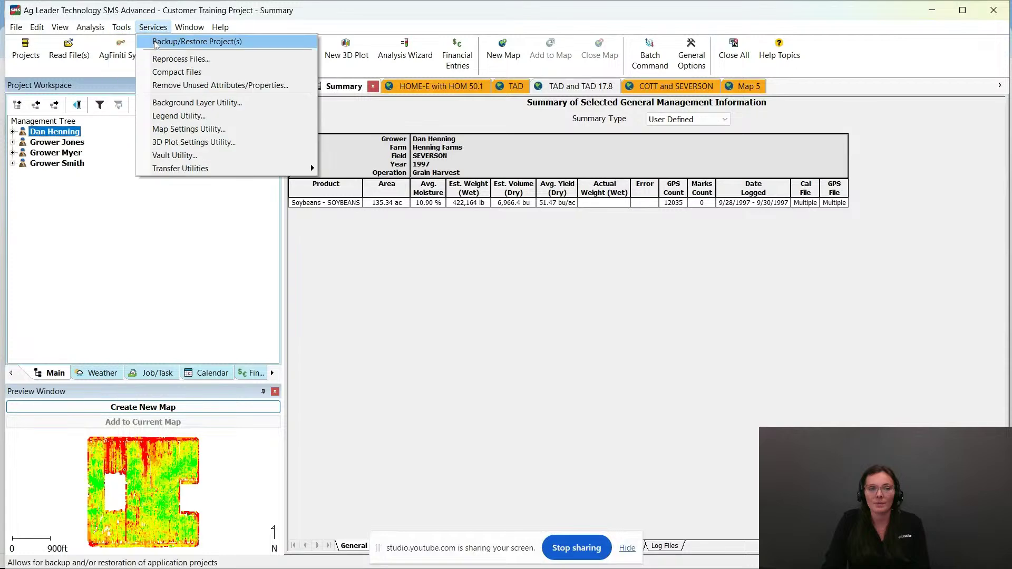
pyautogui.click(186, 127)
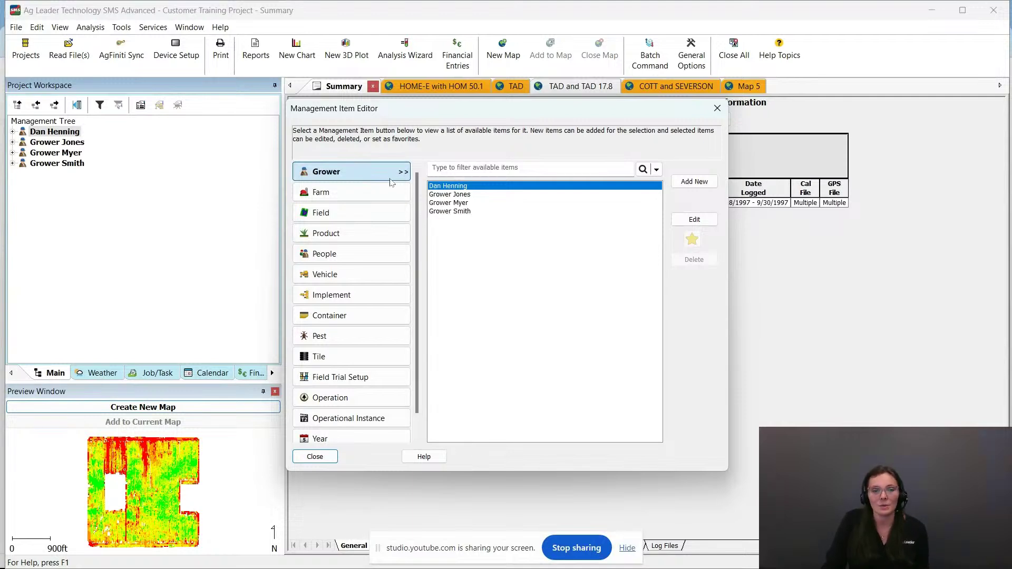
pyautogui.click(360, 218)
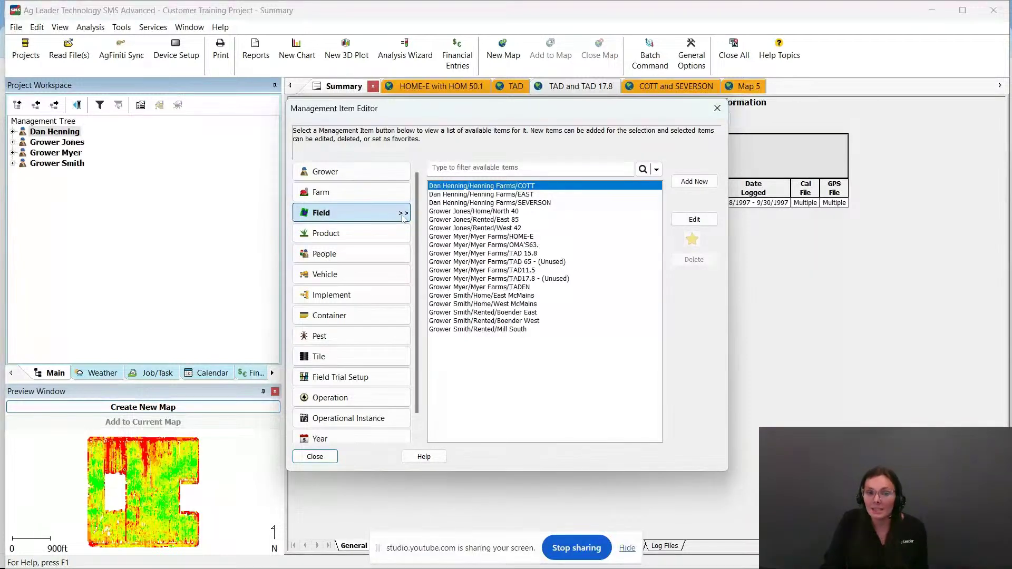
pyautogui.click(562, 262)
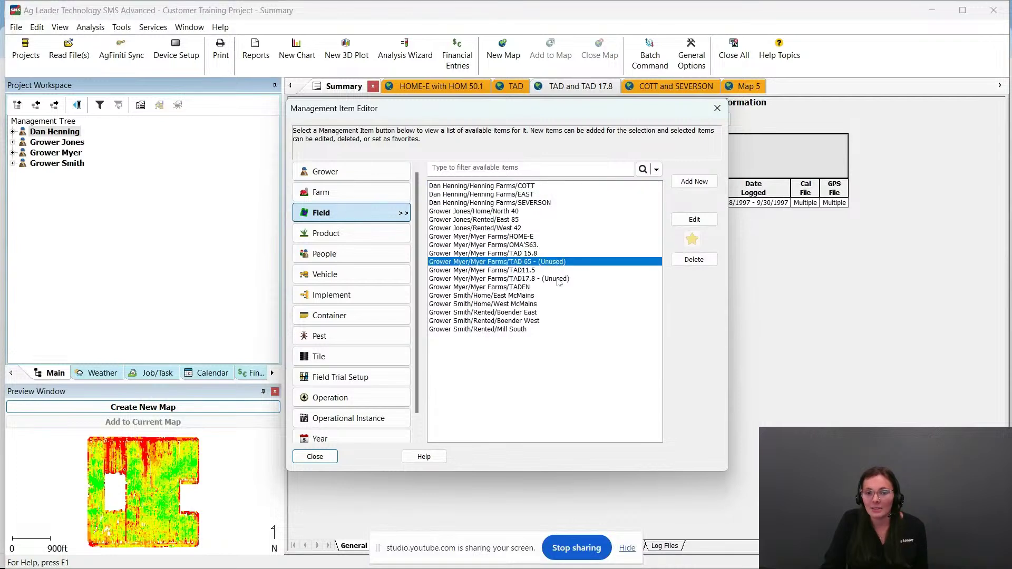
pyautogui.click(566, 279)
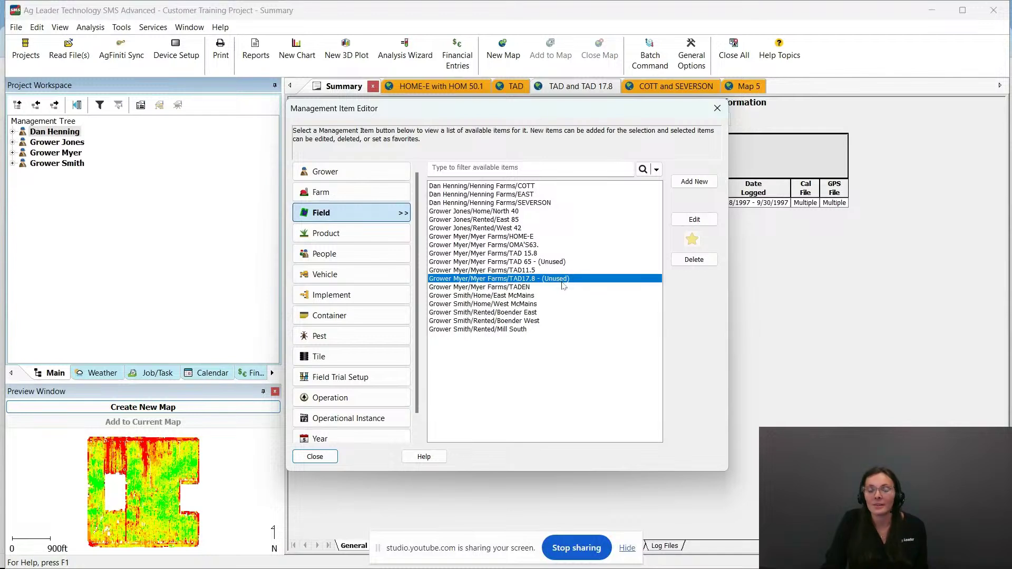
pyautogui.click(694, 259)
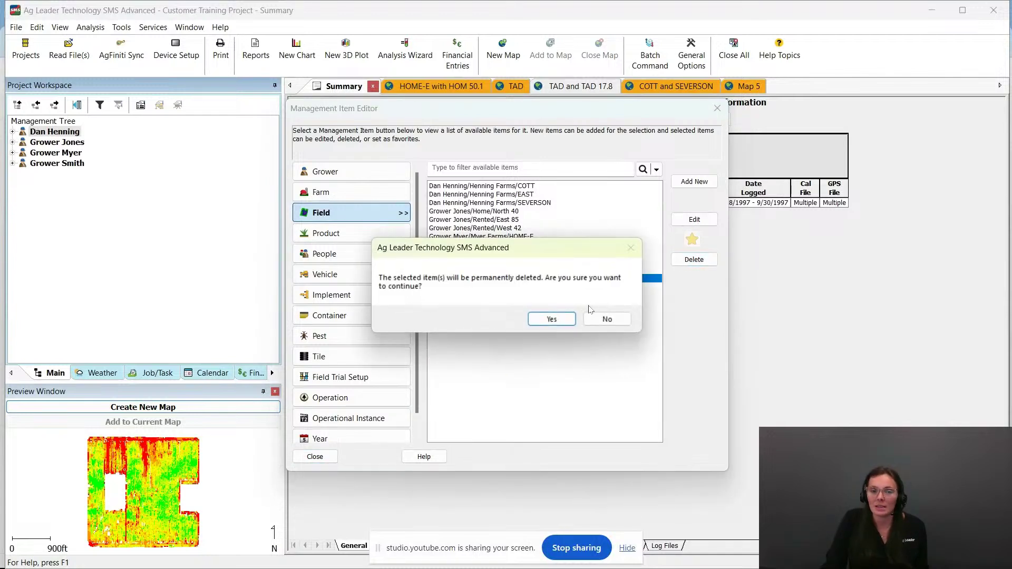
pyautogui.click(560, 317)
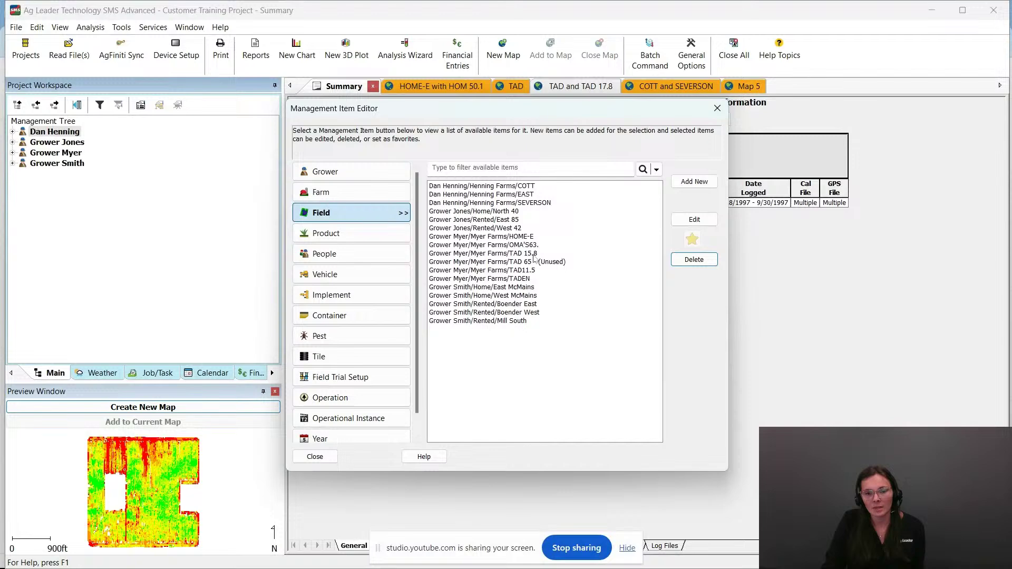
# Permanently delete the unused Myer Farms field TAD 65 and close the Management Item Editor.
pyautogui.click(555, 262)
pyautogui.click(682, 264)
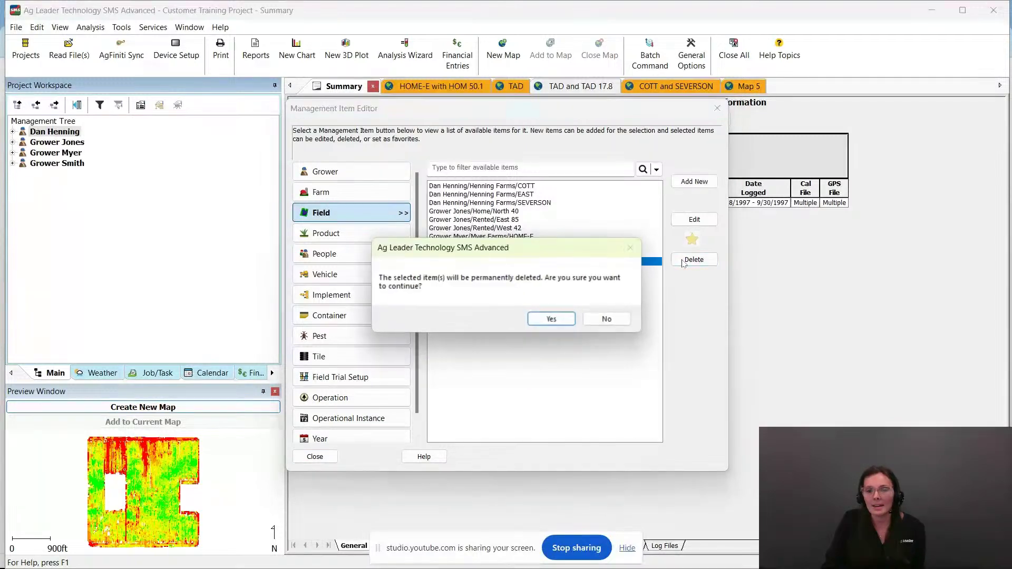
pyautogui.click(551, 319)
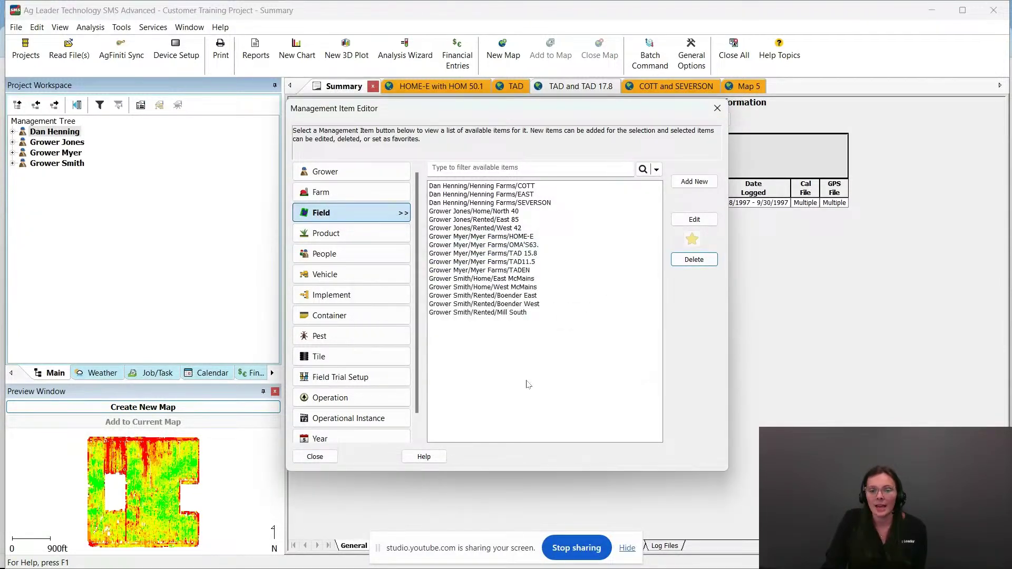
pyautogui.click(315, 456)
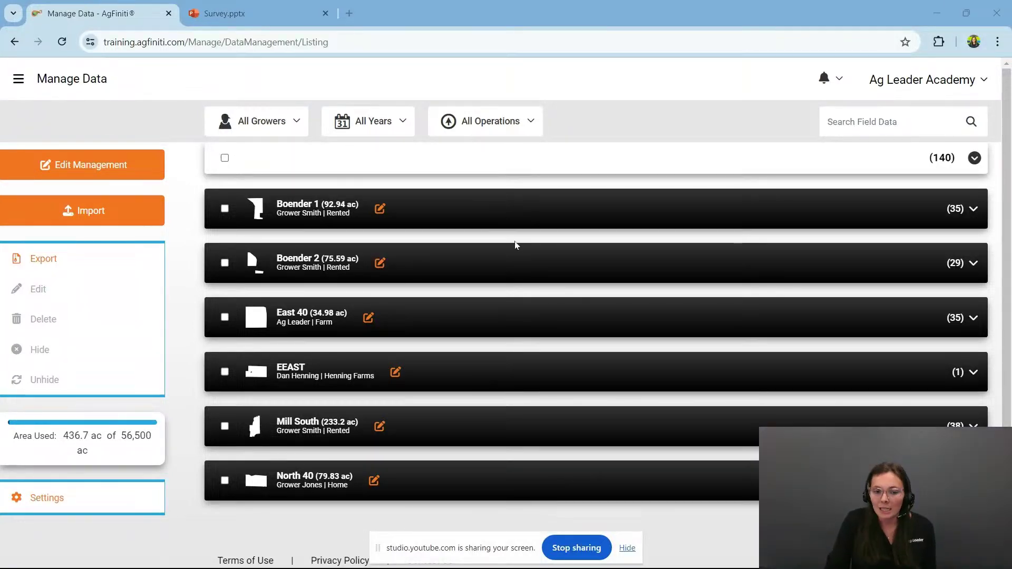
# In AgFiniti's Manage Data page, rename the Henning Farms field EEAST as EAST and save the change.
pyautogui.click(395, 373)
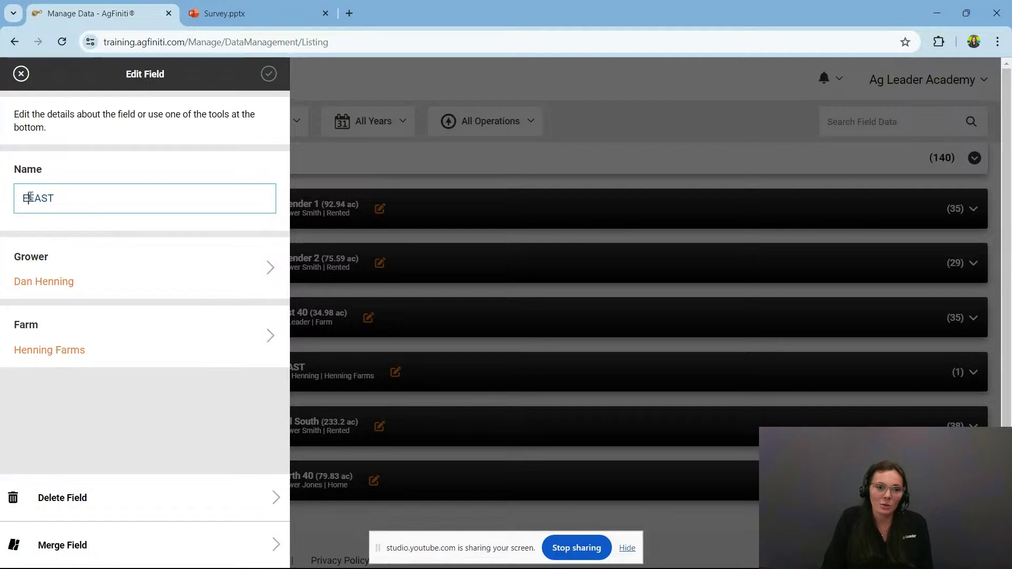
pyautogui.moveTo(29, 198); pyautogui.dragTo(14, 204)
pyautogui.press('BackSpace')
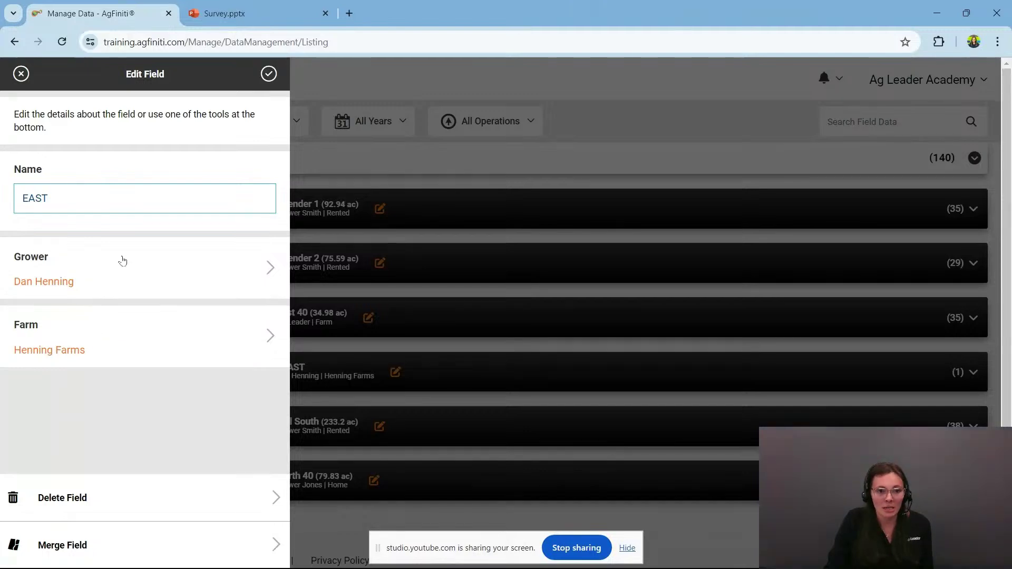
pyautogui.click(267, 75)
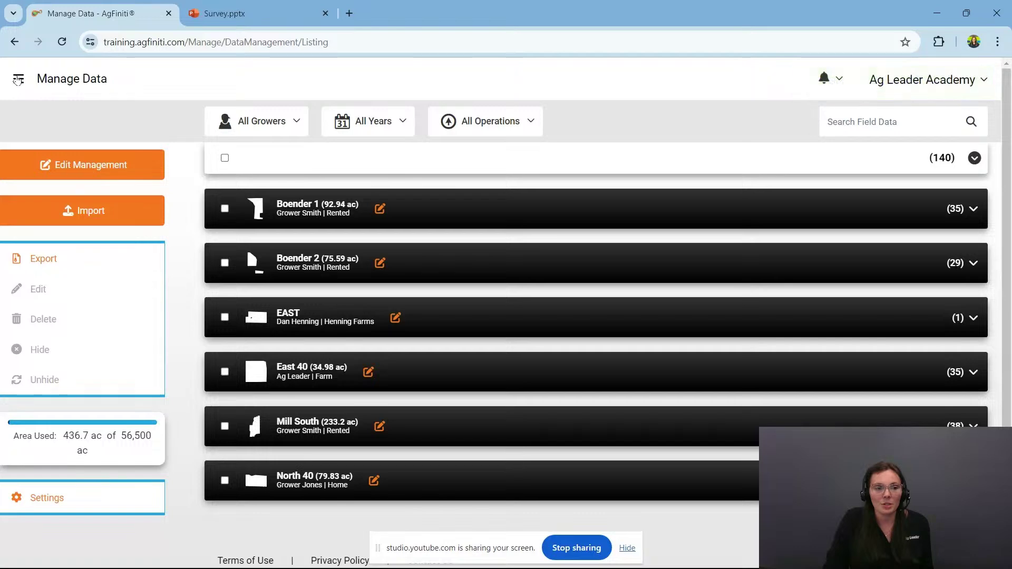
# Go to My Files, show all of yesterday's files, and expand the Week or more group to examine its older files.
pyautogui.click(17, 80)
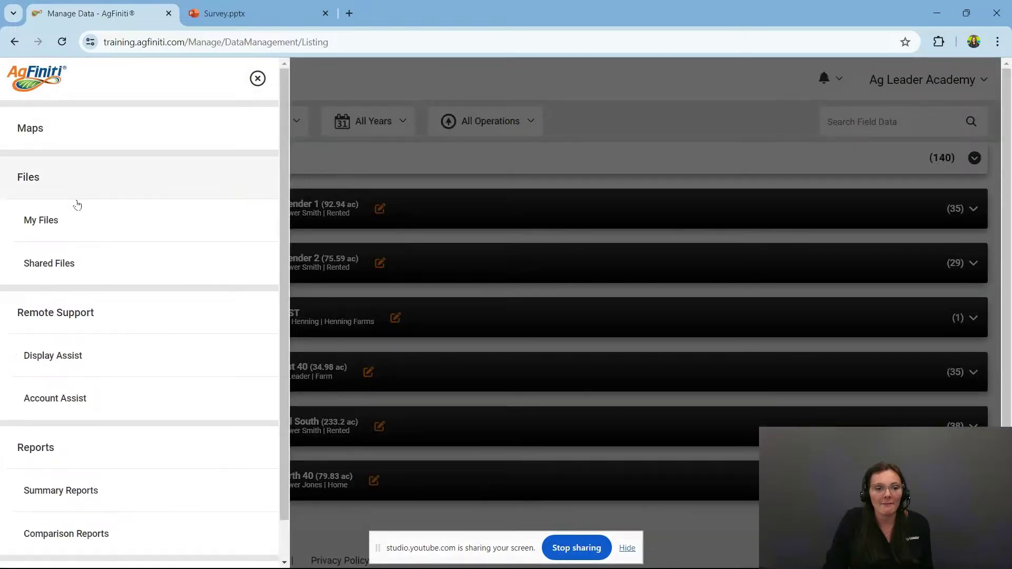
pyautogui.click(84, 220)
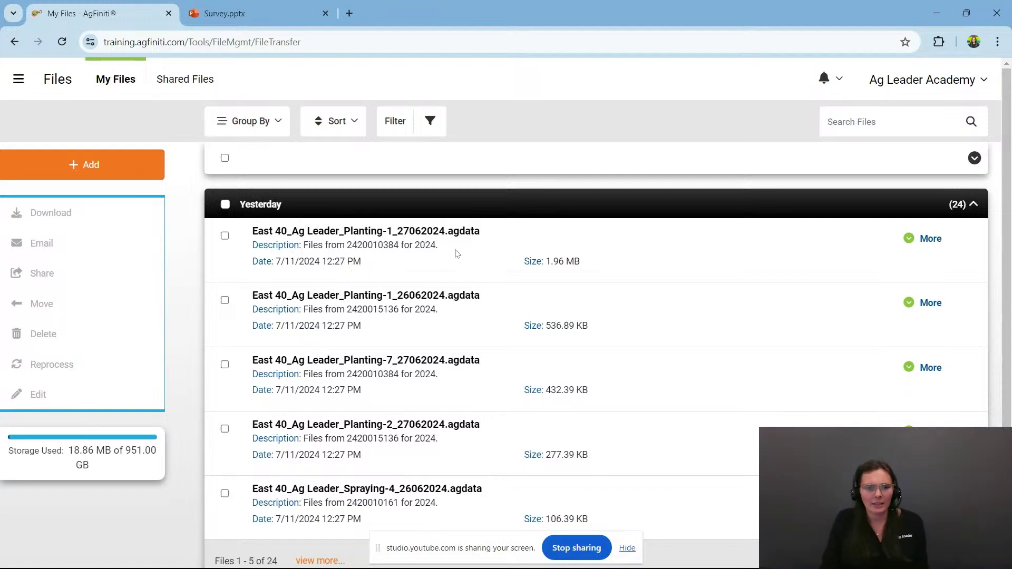
pyautogui.scroll(-1, 501, 298)
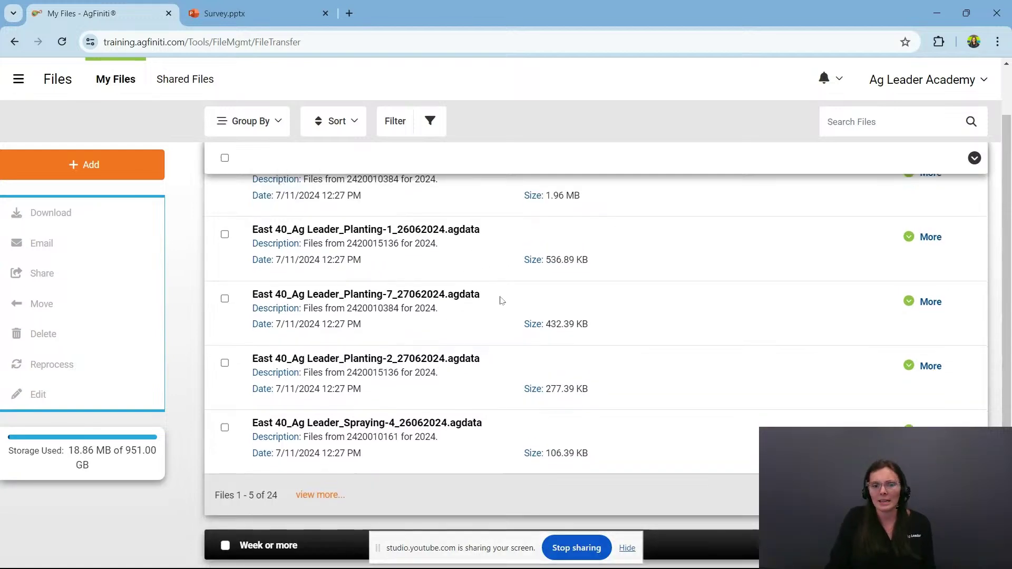
pyautogui.scroll(1, 500, 303)
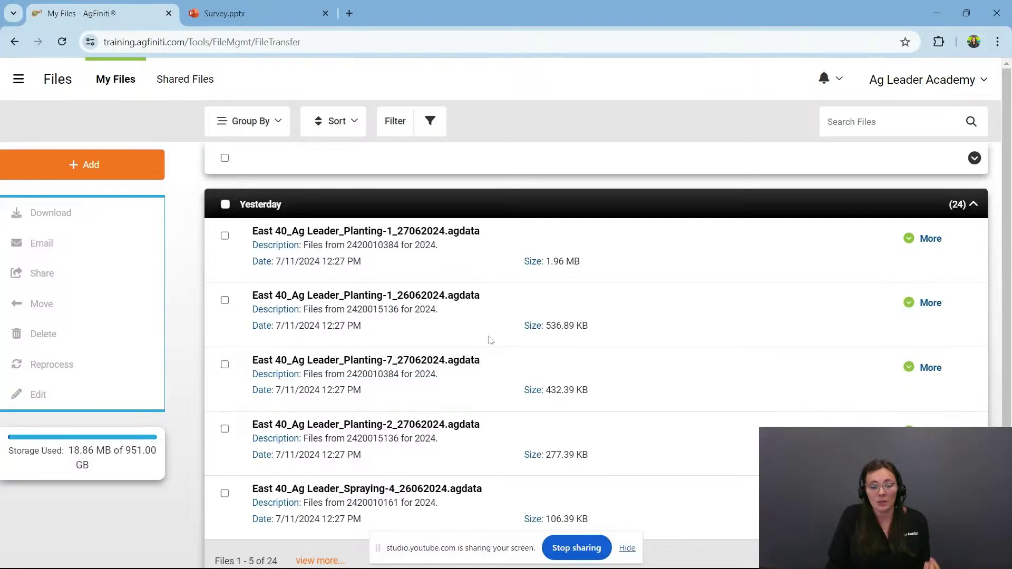
pyautogui.scroll(-3, 488, 341)
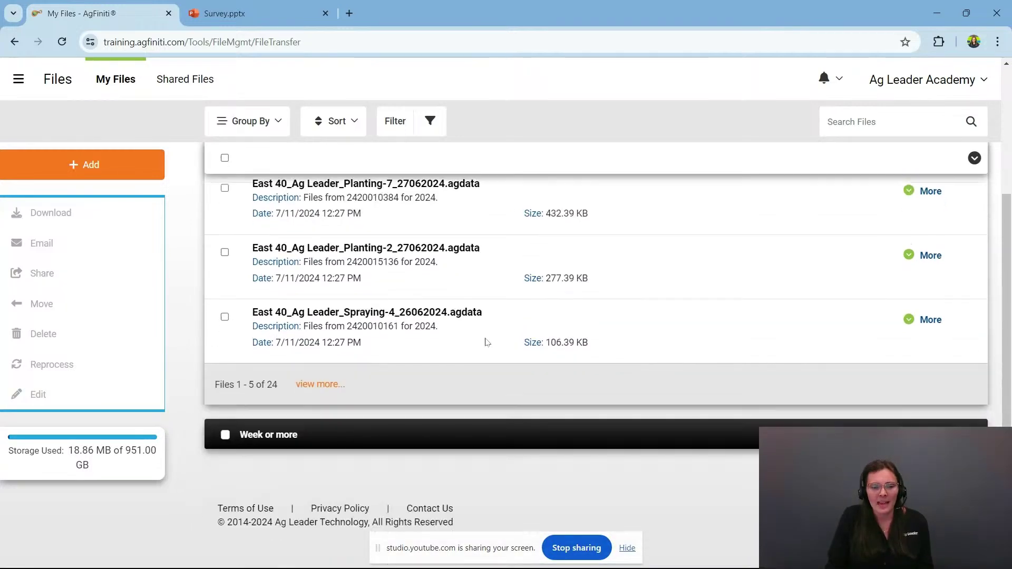
pyautogui.click(337, 385)
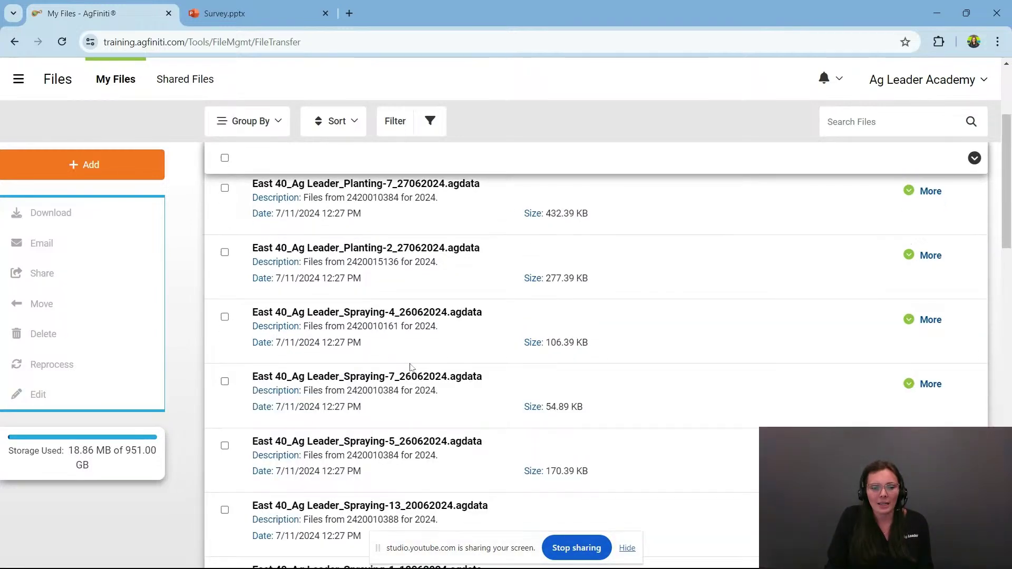
pyautogui.scroll(-10, 411, 366)
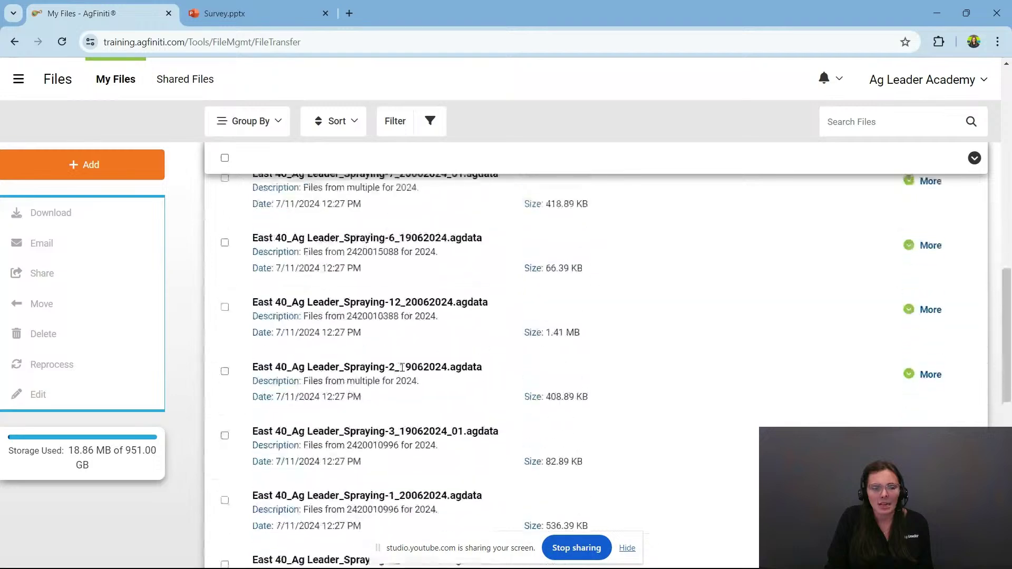
pyautogui.scroll(-10, 401, 367)
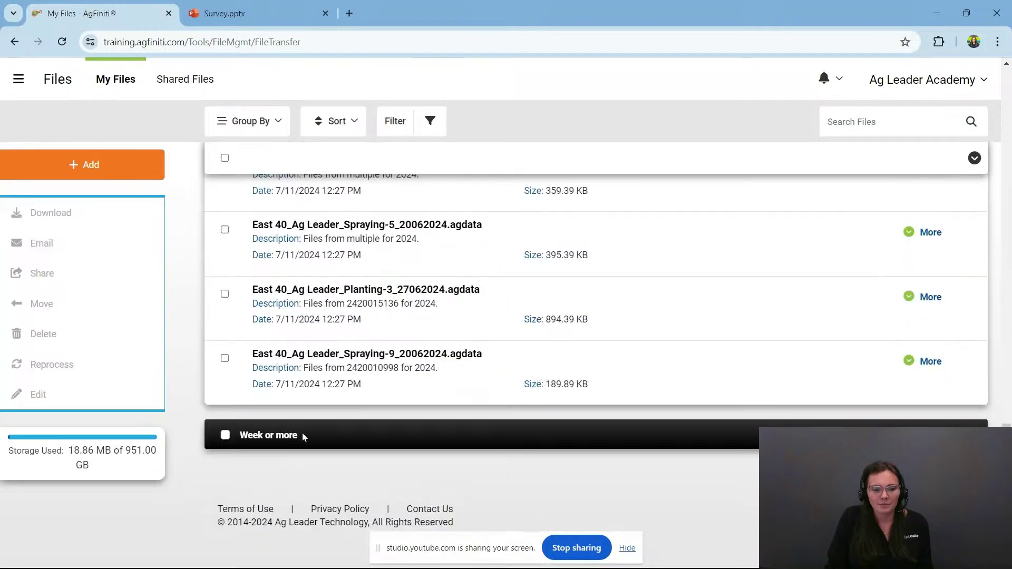
pyautogui.click(304, 436)
pyautogui.scroll(-6, 348, 416)
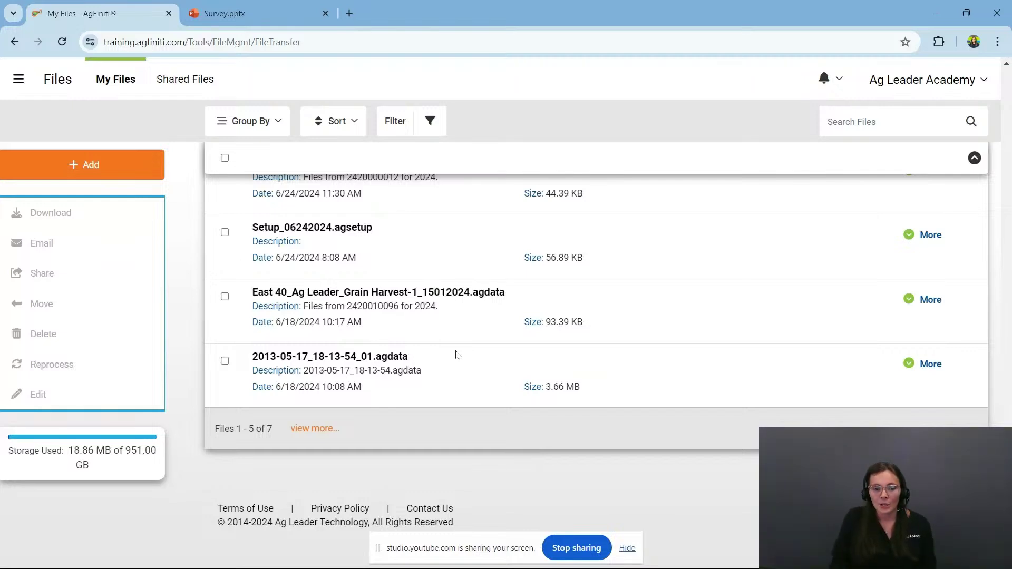
# Edit the file information of 2013-05-17_18-13-54_01.agdata and set its filename to Minn W 71 Planting 2013.agdata.
pyautogui.click(224, 361)
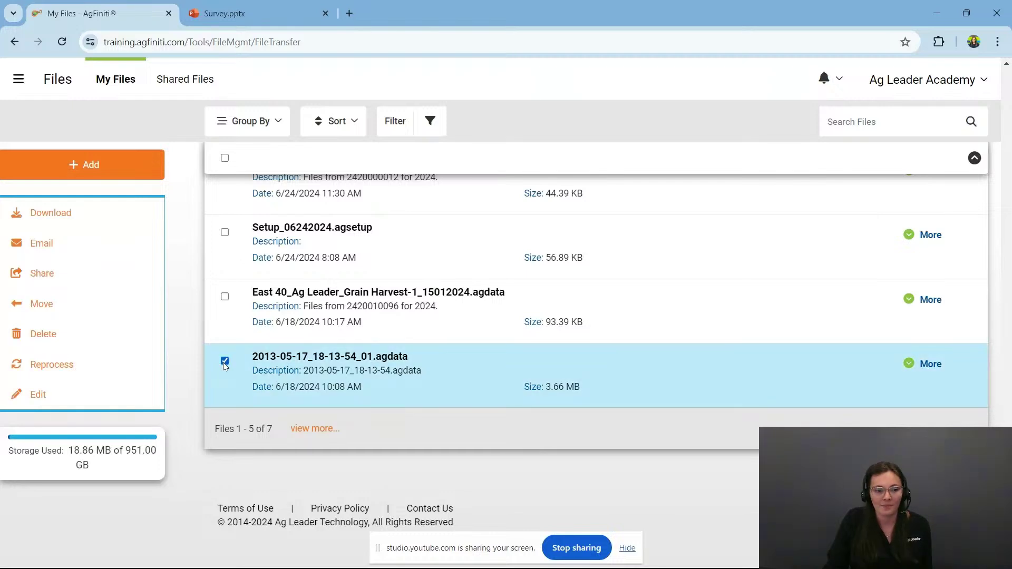
pyautogui.click(41, 396)
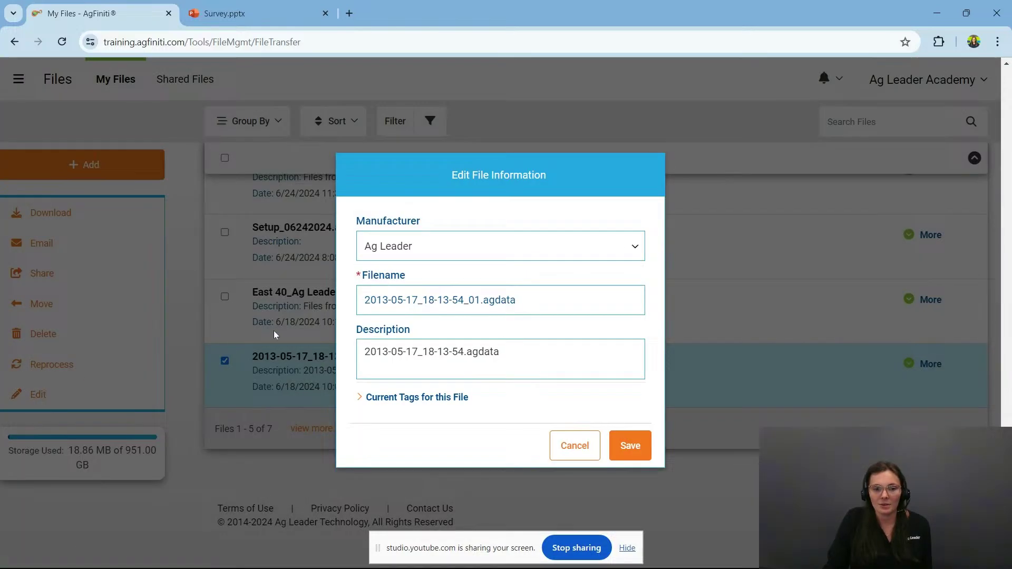
pyautogui.moveTo(479, 299); pyautogui.dragTo(362, 300)
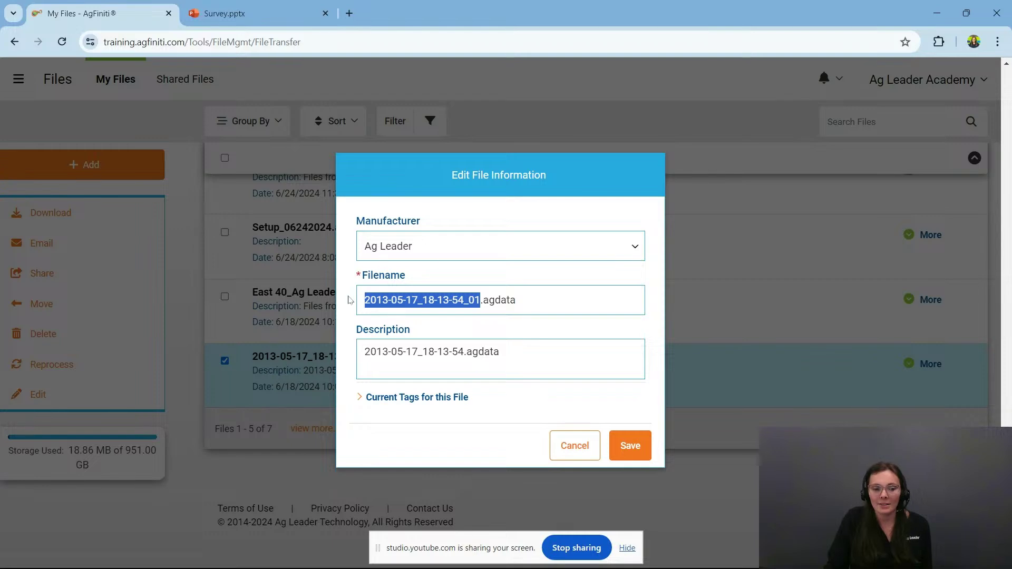
pyautogui.write('Min')
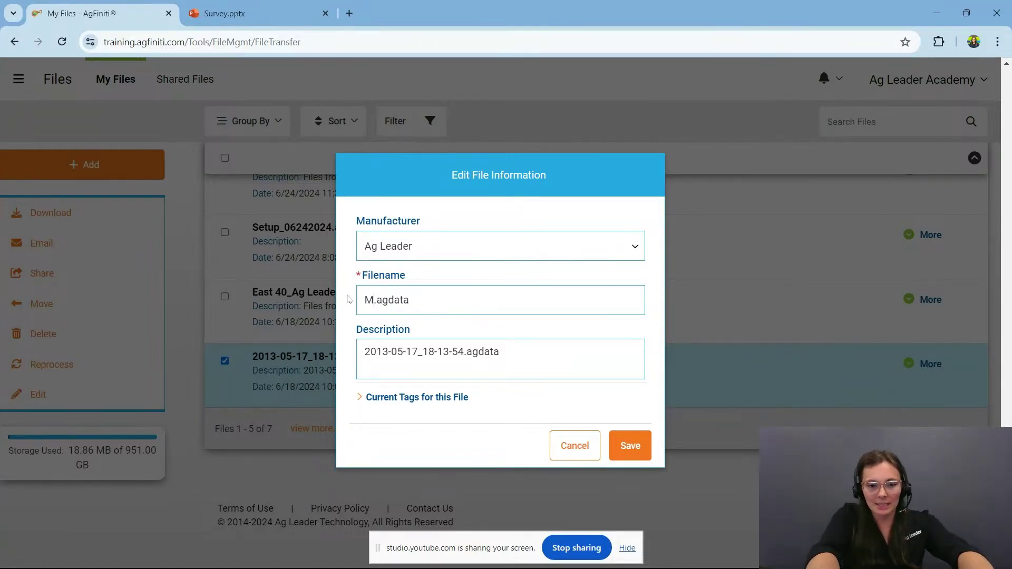
pyautogui.write('n W ')
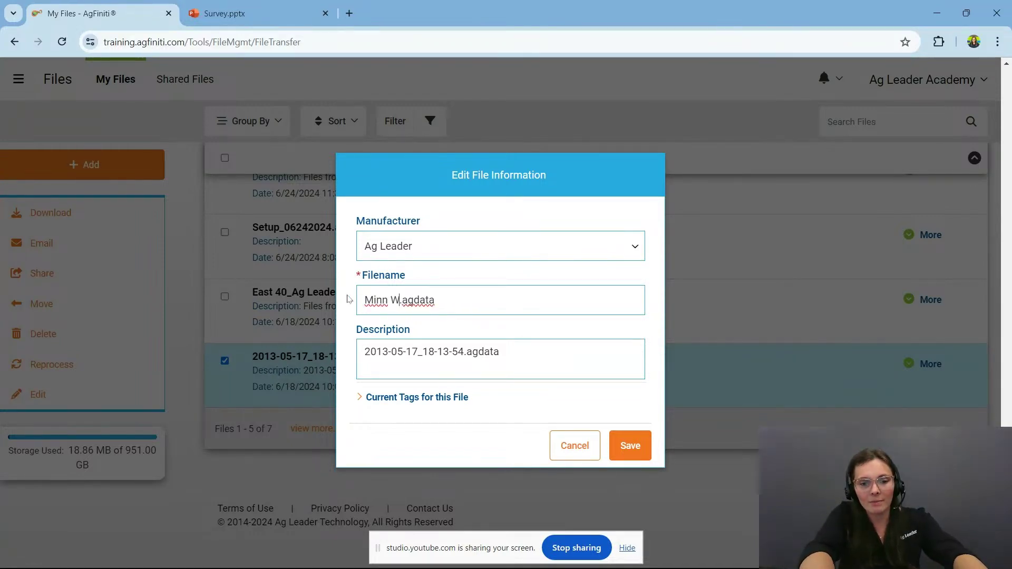
pyautogui.write('71 Pa')
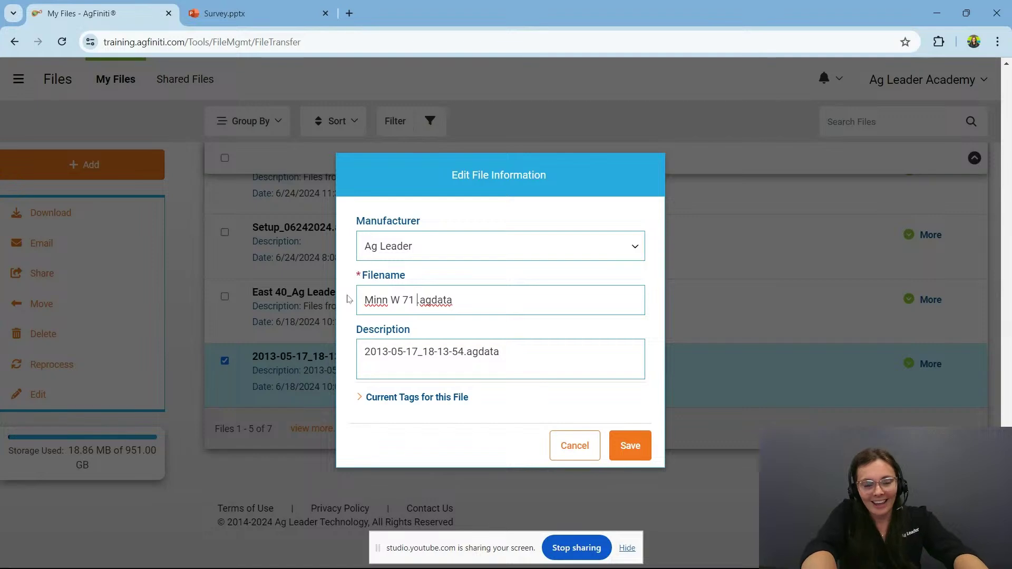
pyautogui.write('n')
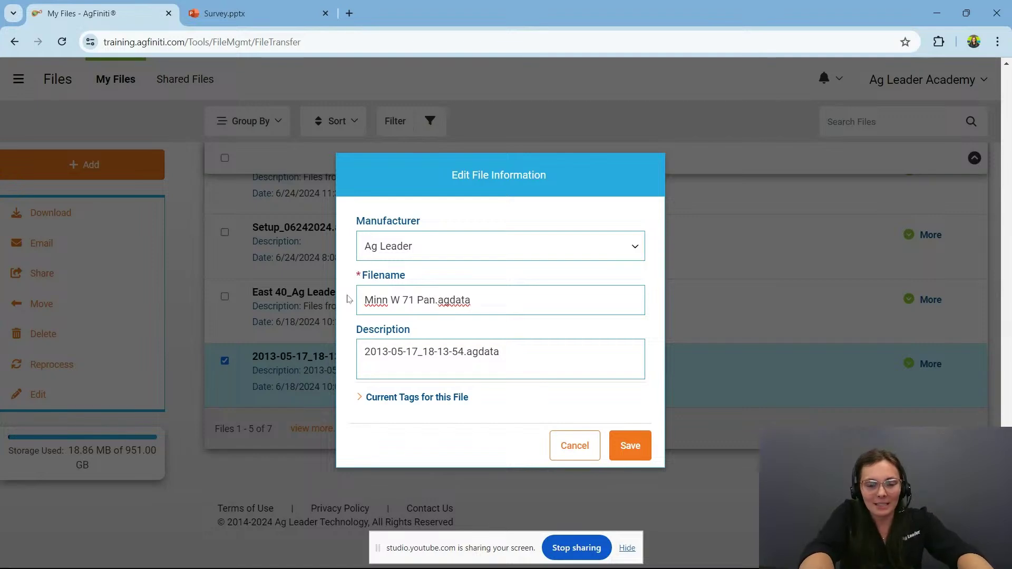
pyautogui.write('k')
pyautogui.press('BackSpace')
pyautogui.press('BackSpace')
pyautogui.press('BackSpace')
pyautogui.write('lanitng')
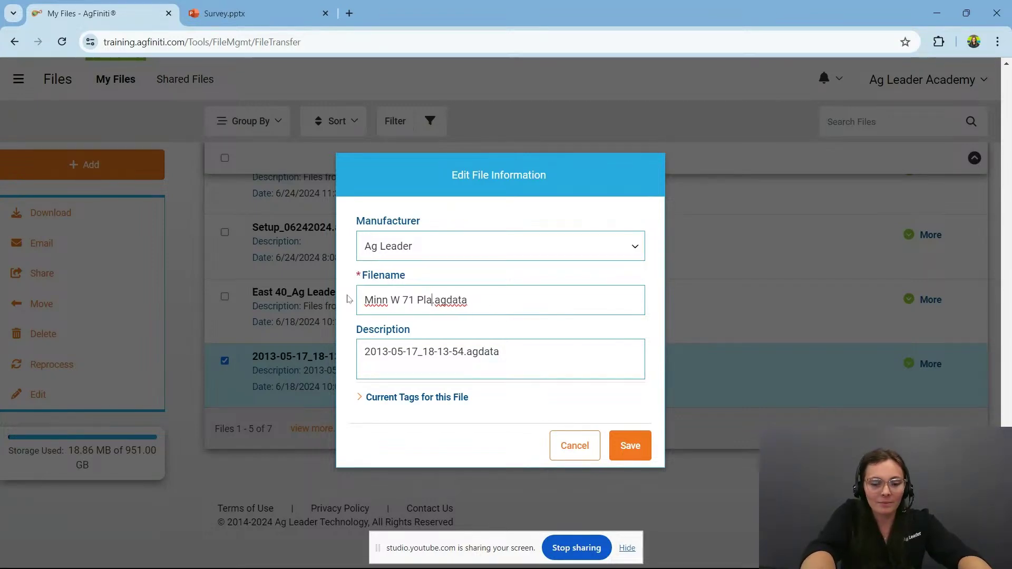
pyautogui.press('BackSpace')
pyautogui.press('BackSpace')
pyautogui.press('BackSpace')
pyautogui.press('BackSpace')
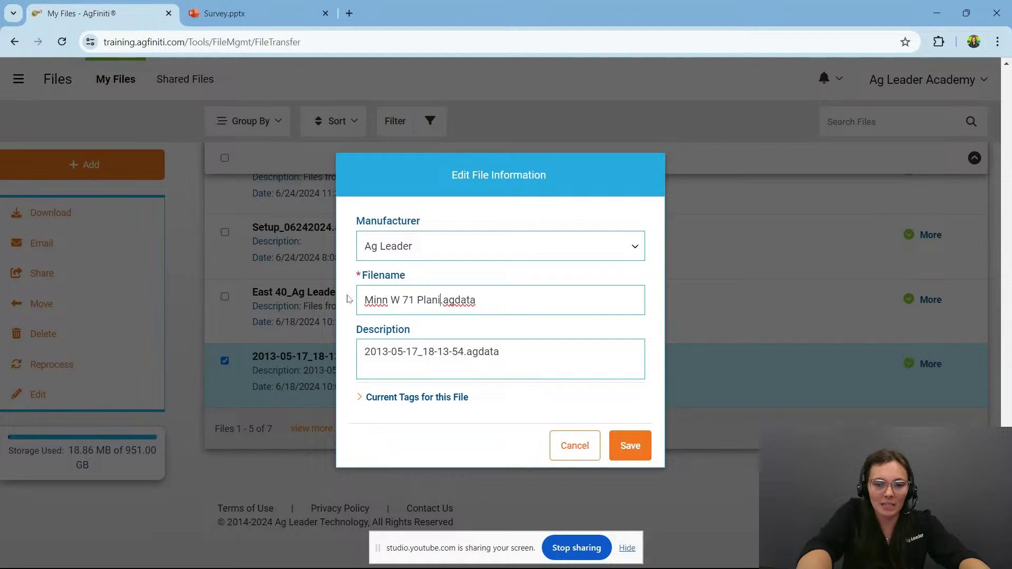
pyautogui.write('ting ')
pyautogui.write('203')
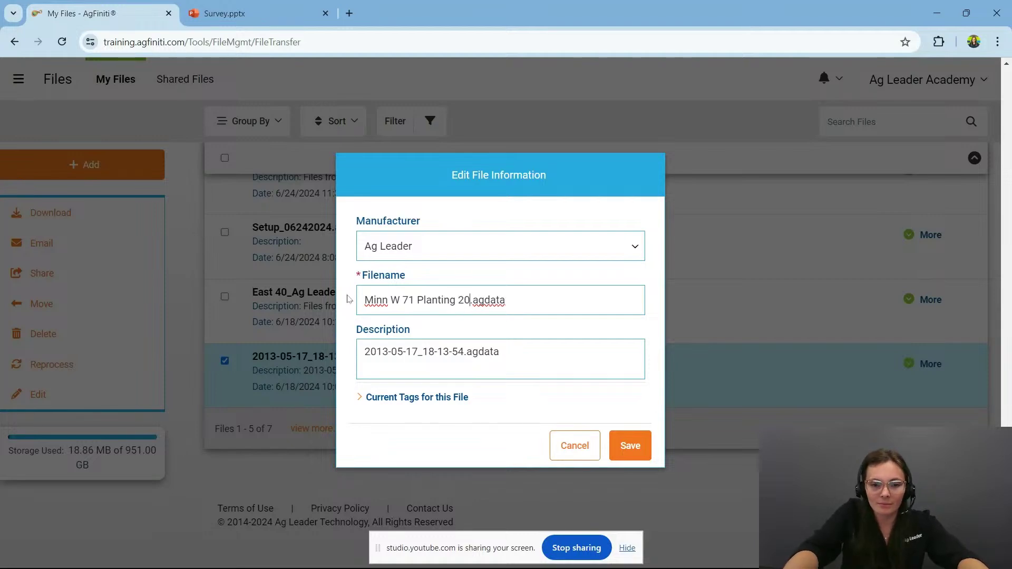
pyautogui.press('BackSpace')
pyautogui.write('13')
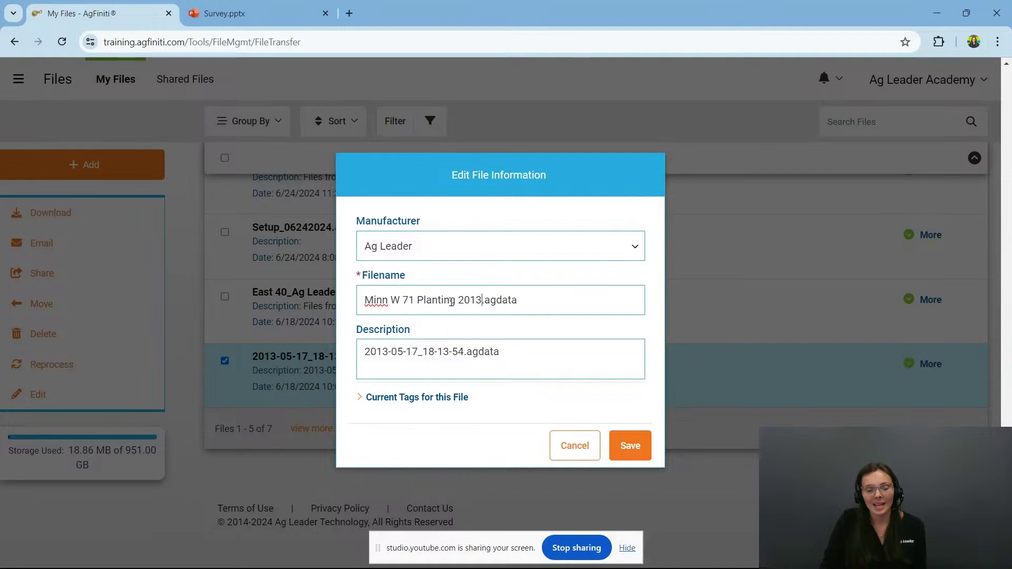
# Expand the current tags for this file and save the edited file information.
pyautogui.click(432, 398)
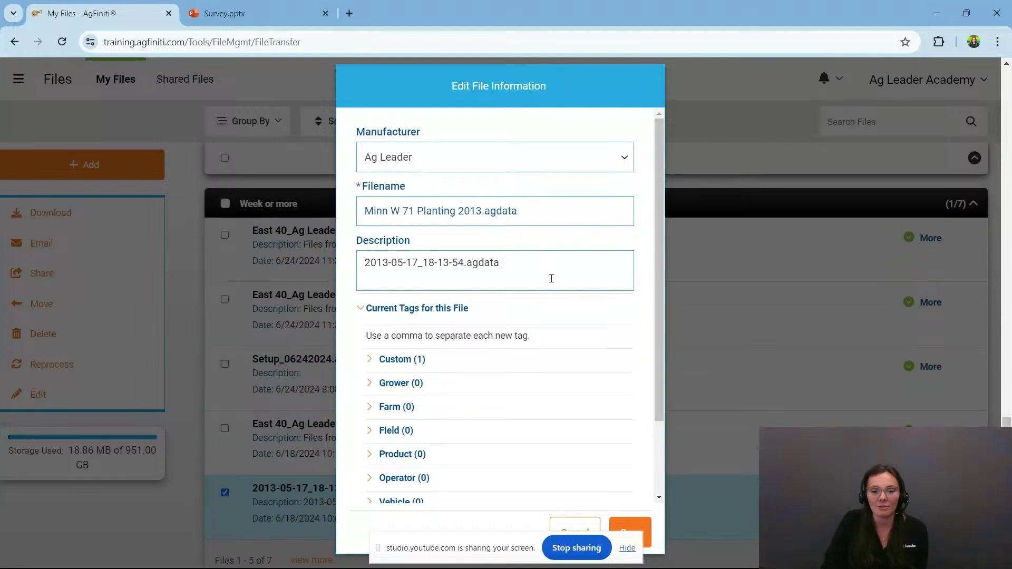
pyautogui.click(627, 550)
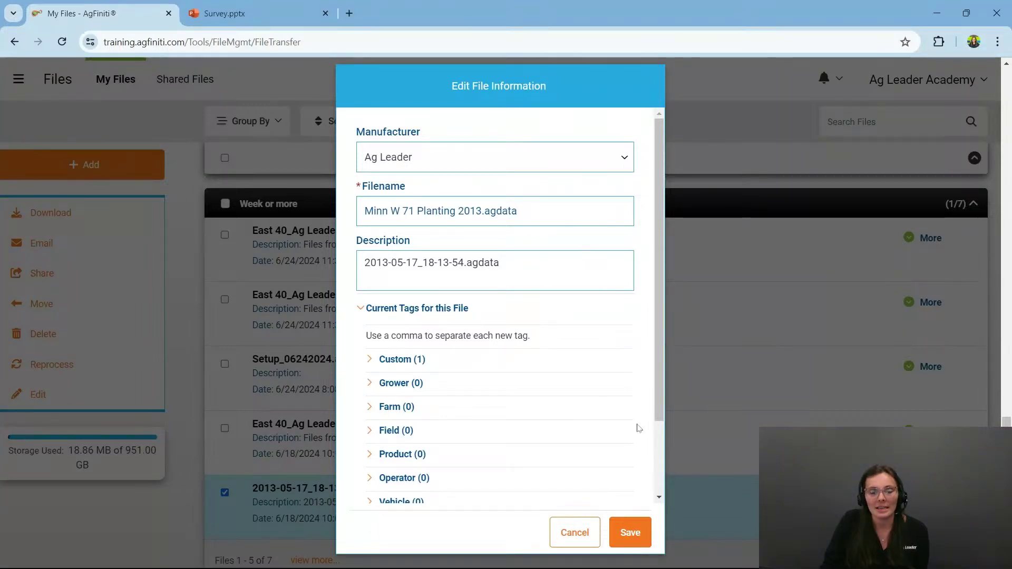
pyautogui.click(630, 533)
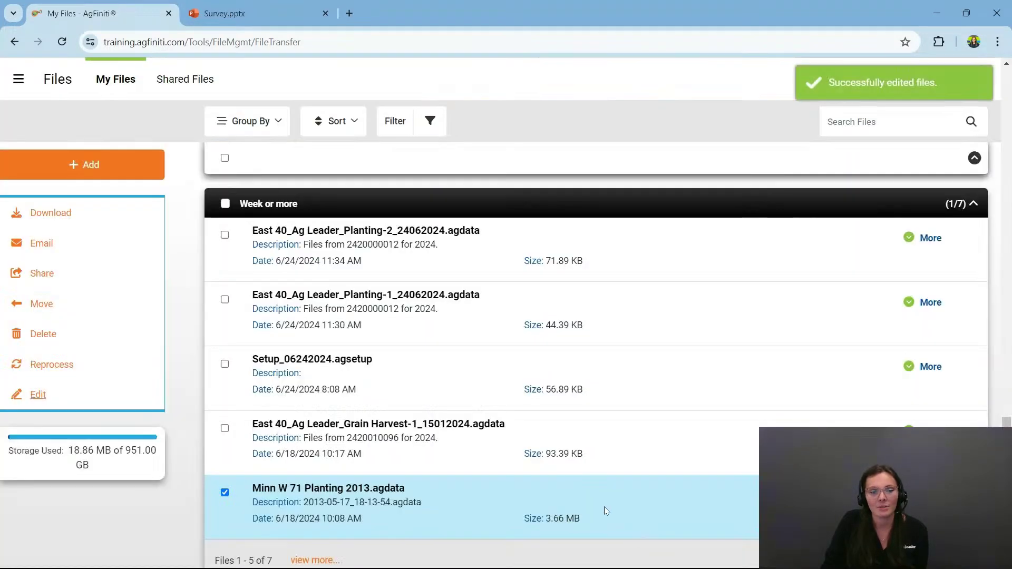
pyautogui.scroll(-2, 496, 422)
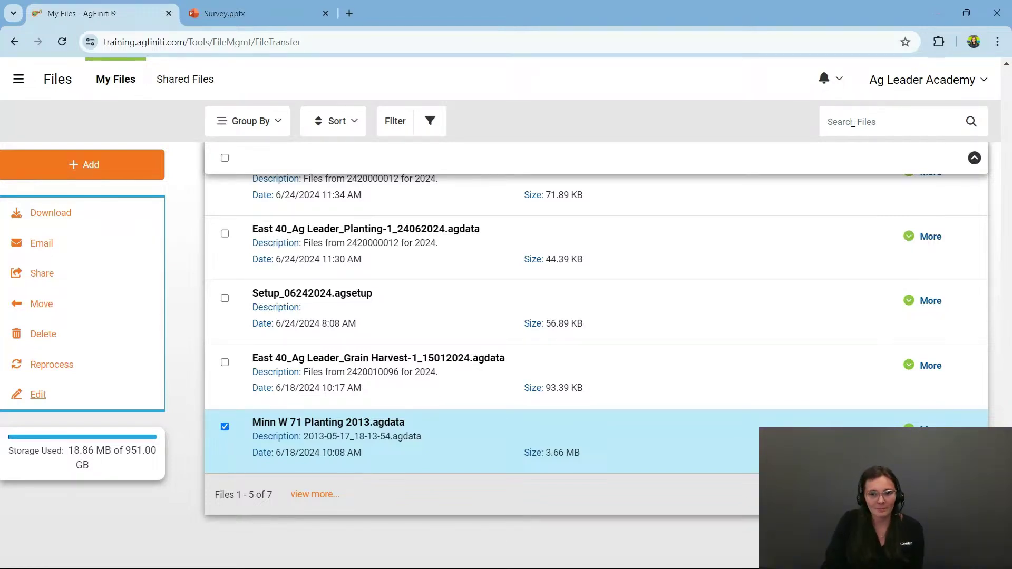
# Open the Maps page and check the list of available fields, keeping Boender 1 displayed.
pyautogui.click(18, 83)
pyautogui.click(41, 129)
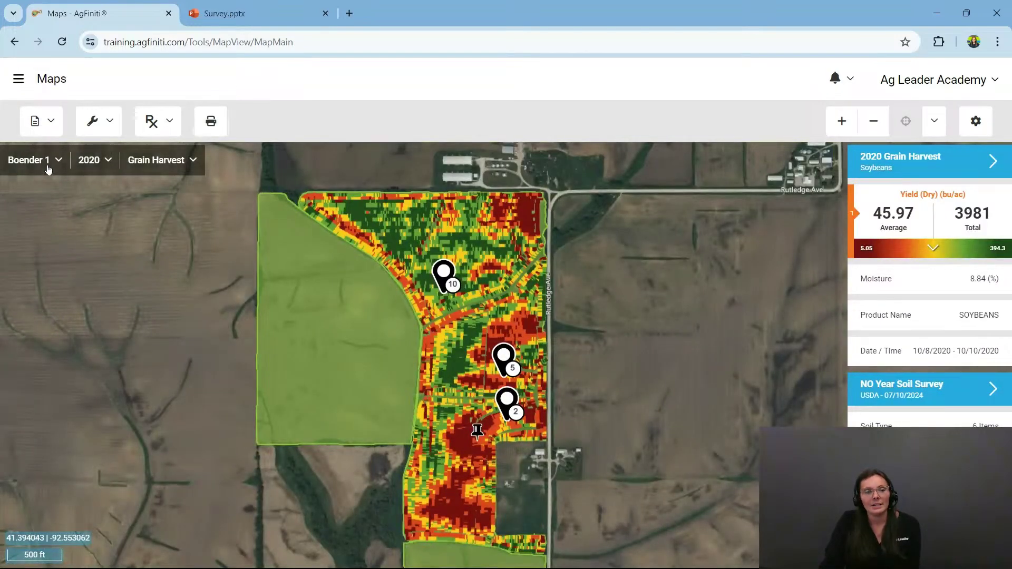
pyautogui.click(52, 168)
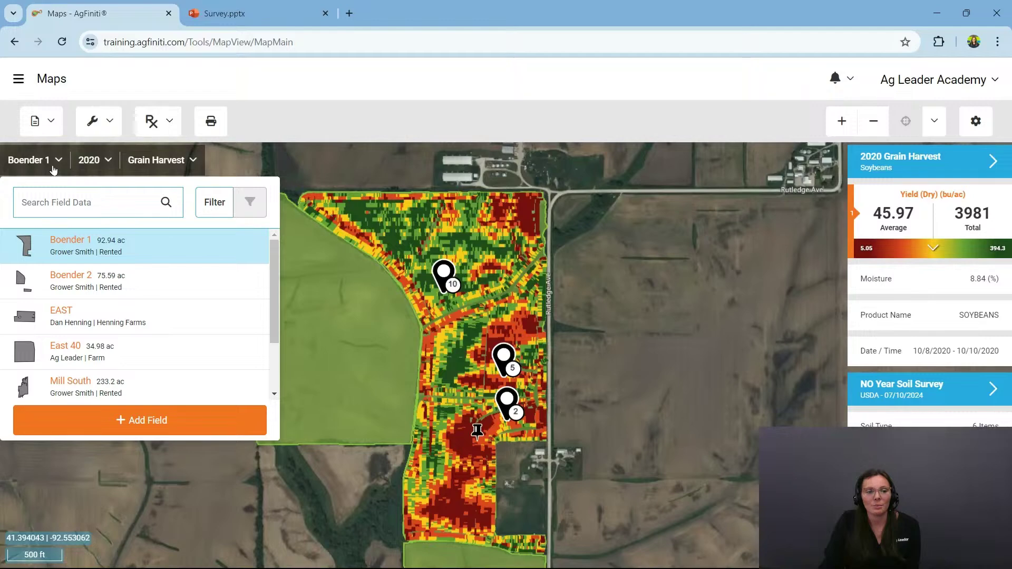
pyautogui.click(615, 249)
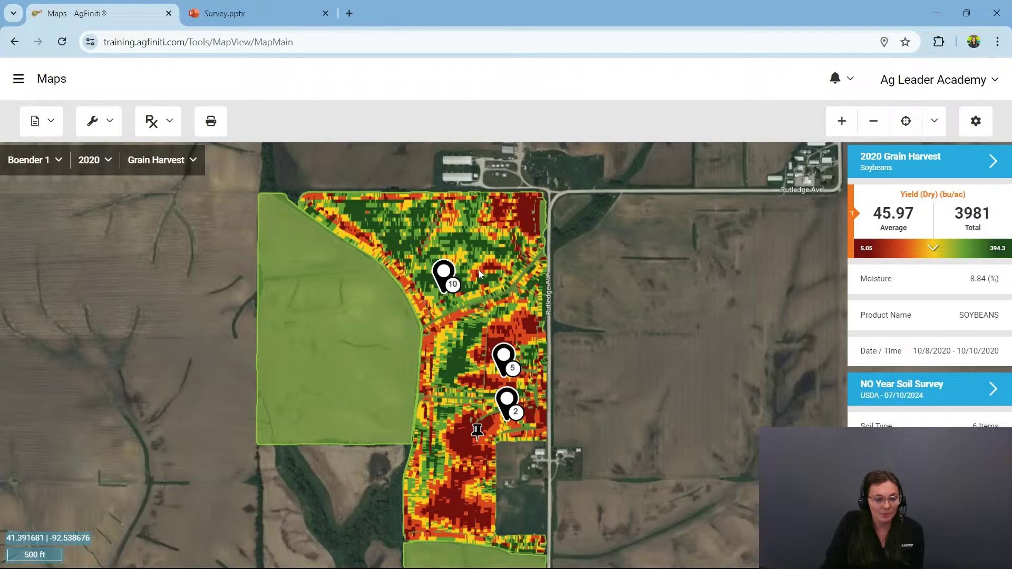
# Return from the map to the Manage Data listing of fields.
pyautogui.click(19, 79)
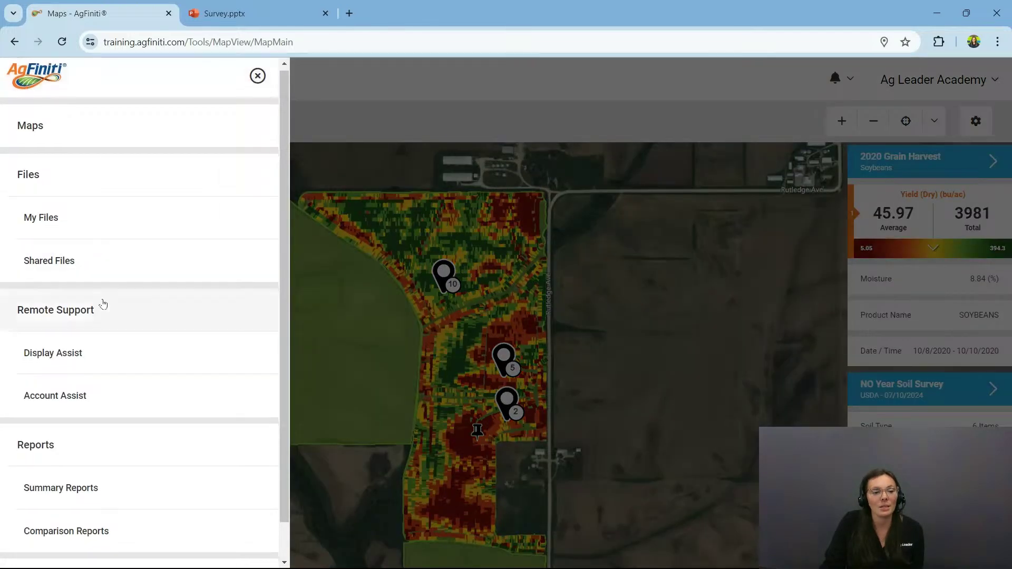
pyautogui.scroll(-1, 79, 421)
pyautogui.click(37, 548)
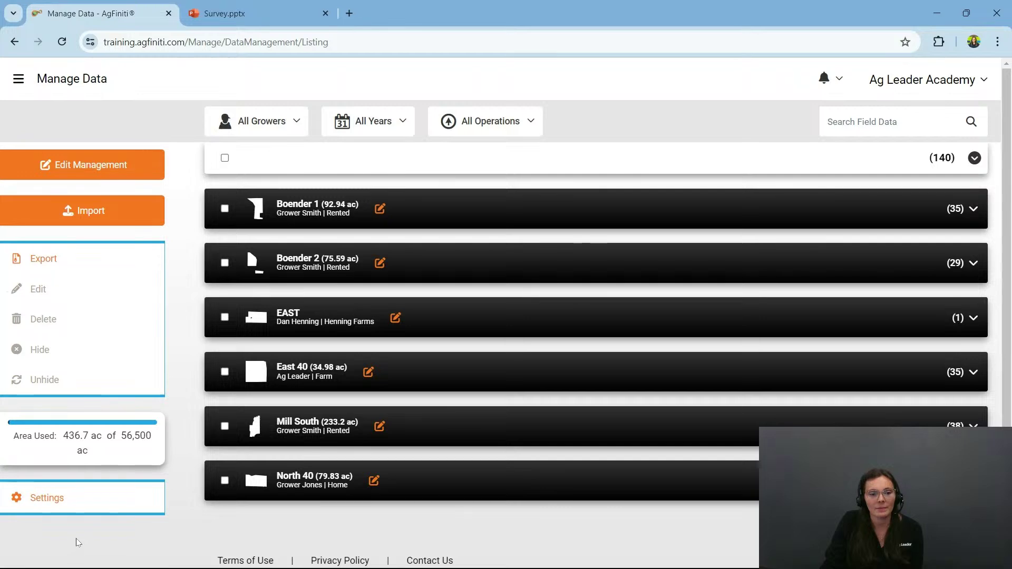
# Bring up the review for merging field Boender 1 into Boender 2, then cancel the merge and return to the data listing.
pyautogui.click(225, 263)
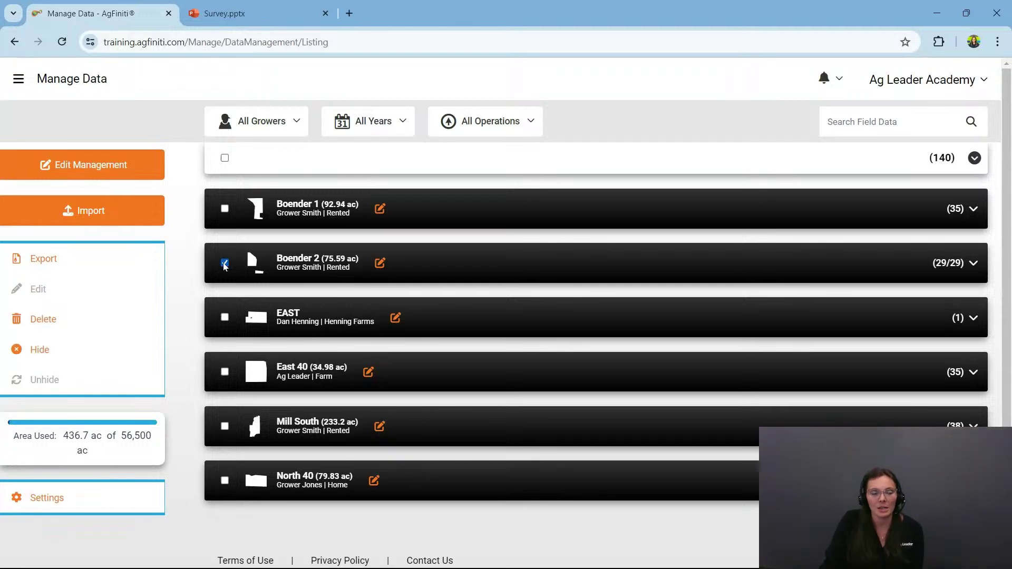
pyautogui.click(154, 168)
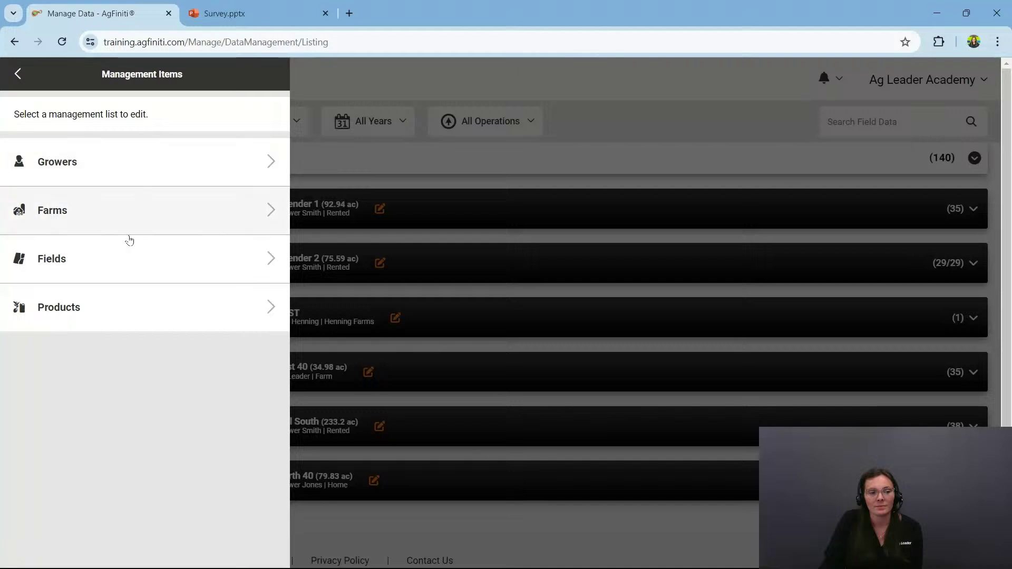
pyautogui.click(118, 267)
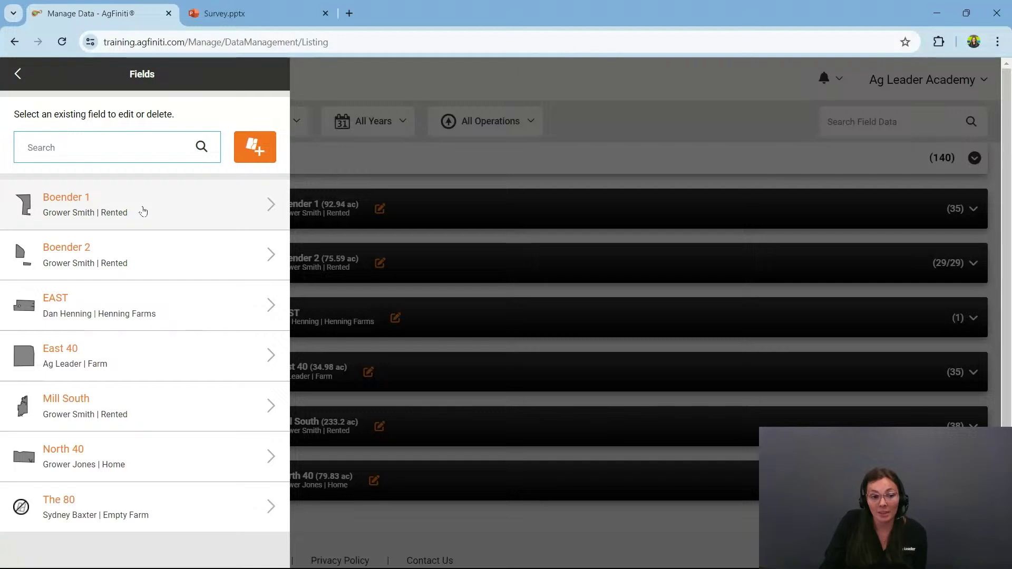
pyautogui.click(143, 211)
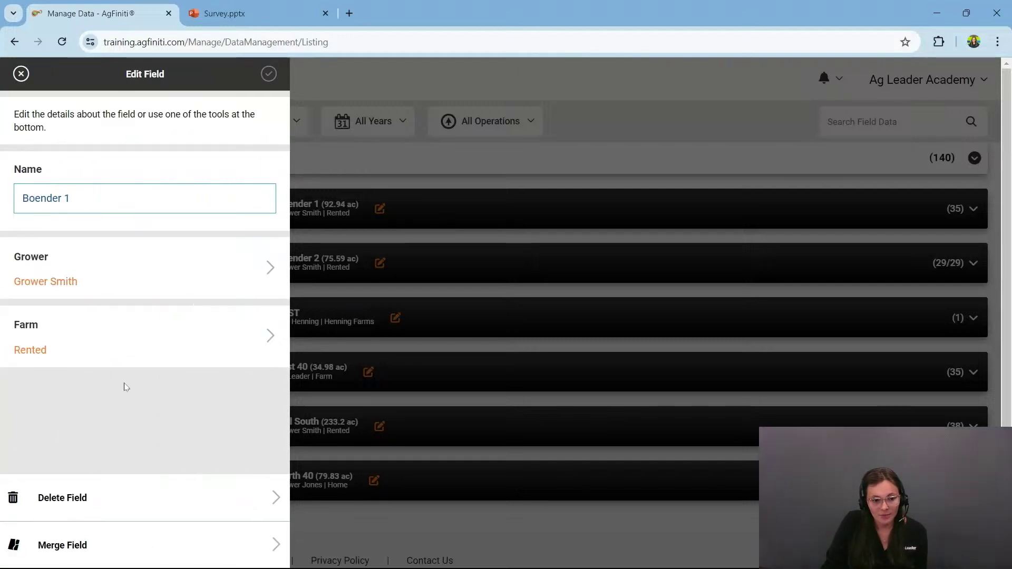
pyautogui.click(100, 543)
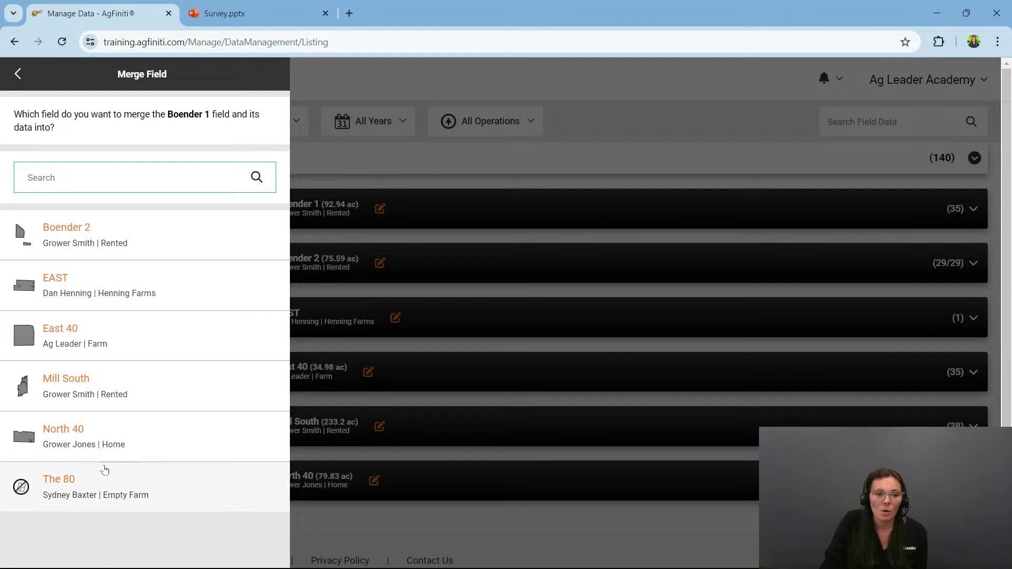
pyautogui.click(111, 245)
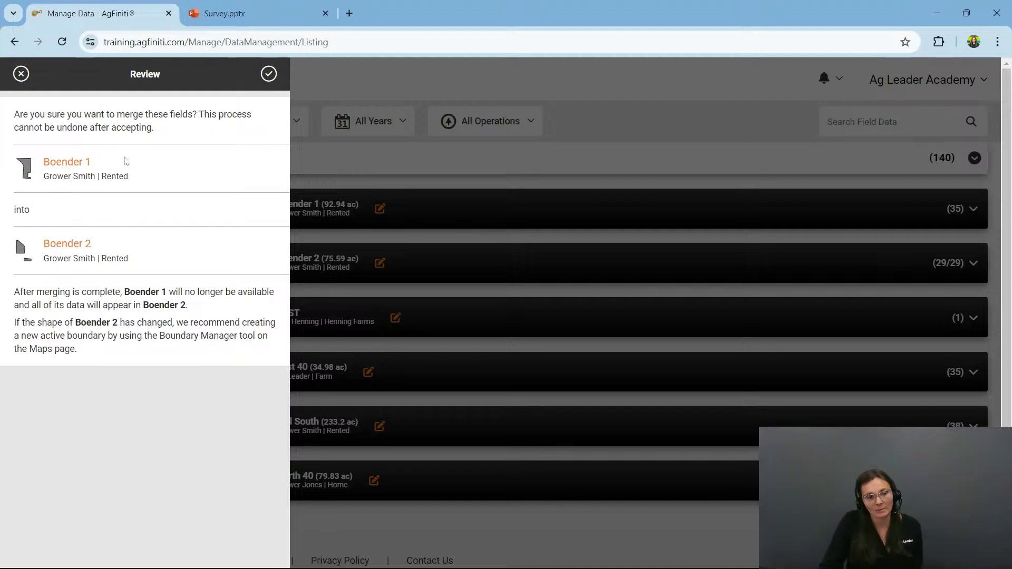
pyautogui.click(19, 76)
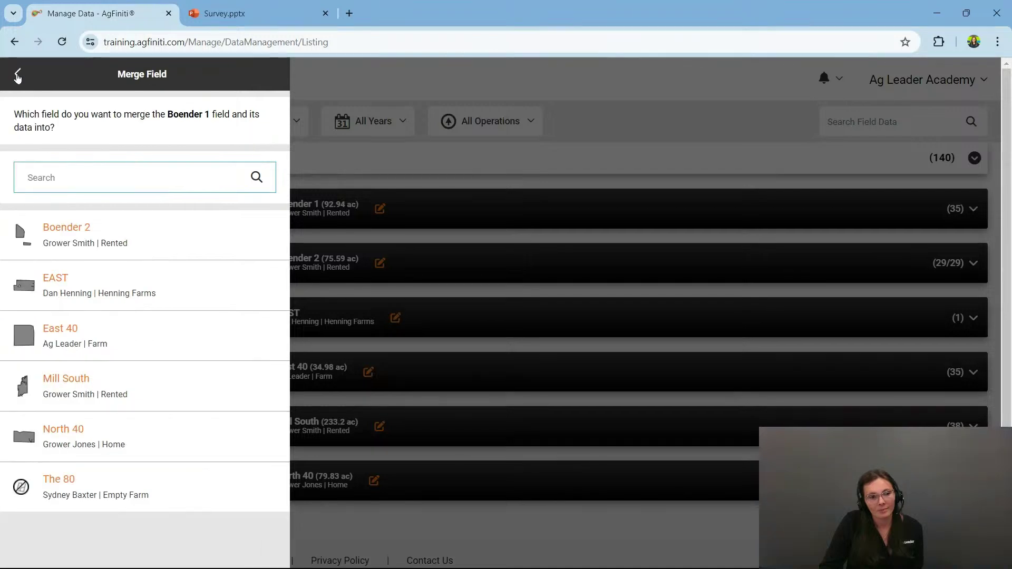
pyautogui.click(17, 75)
pyautogui.click(18, 75)
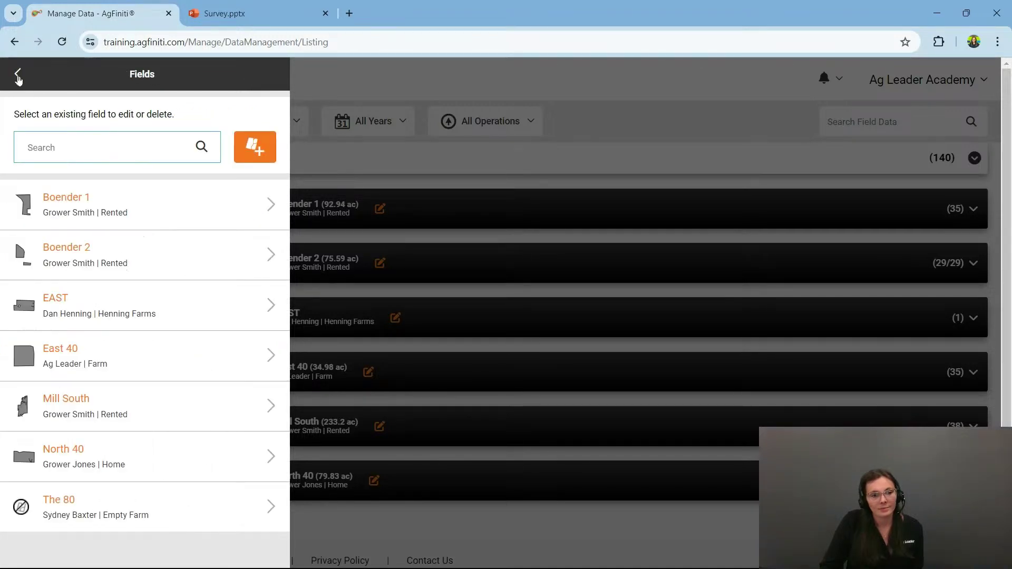
pyautogui.click(18, 74)
pyautogui.click(18, 74)
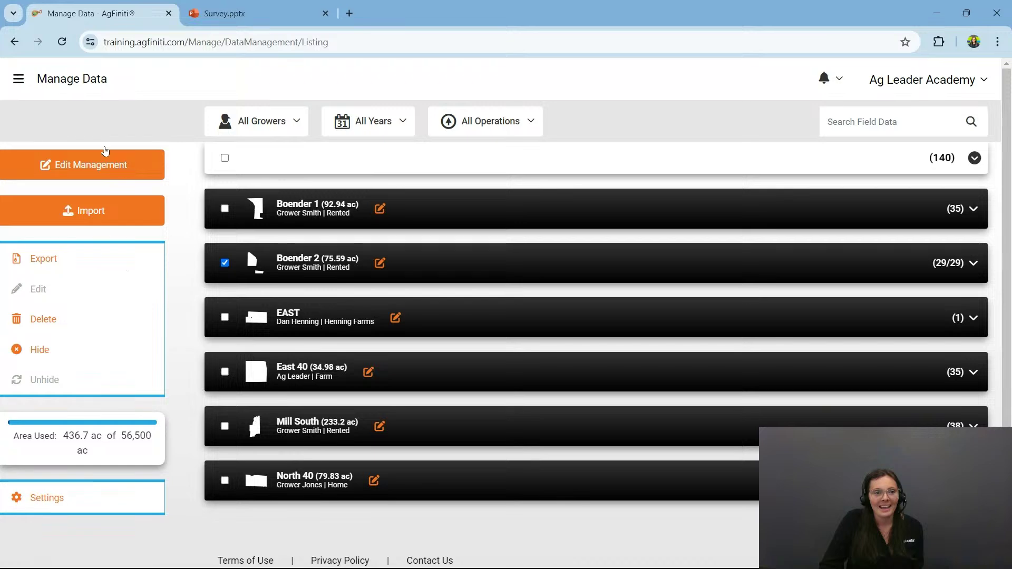
# Show the field The 80 on the Maps page to check whether it holds any data.
pyautogui.click(18, 80)
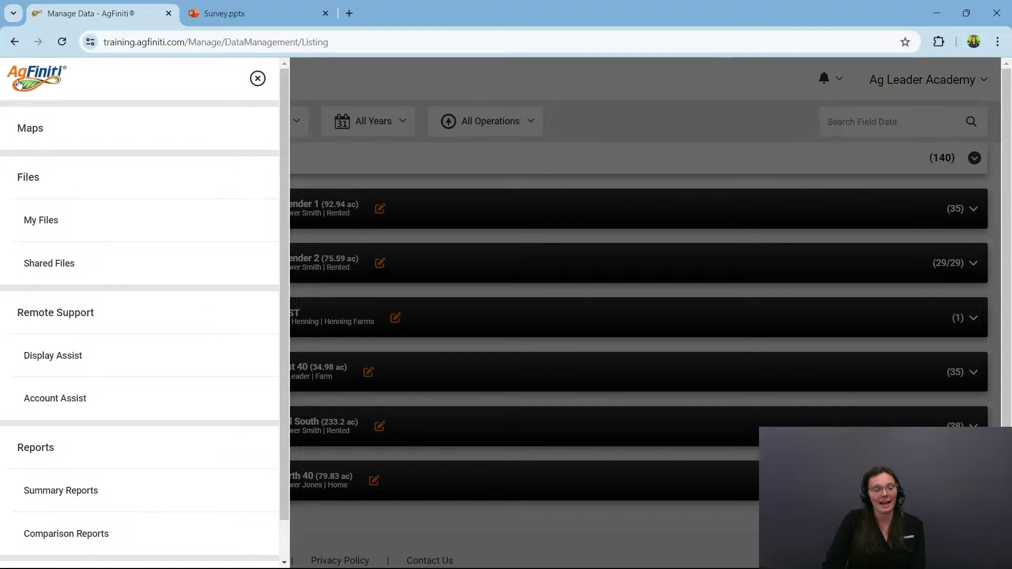
pyautogui.click(86, 133)
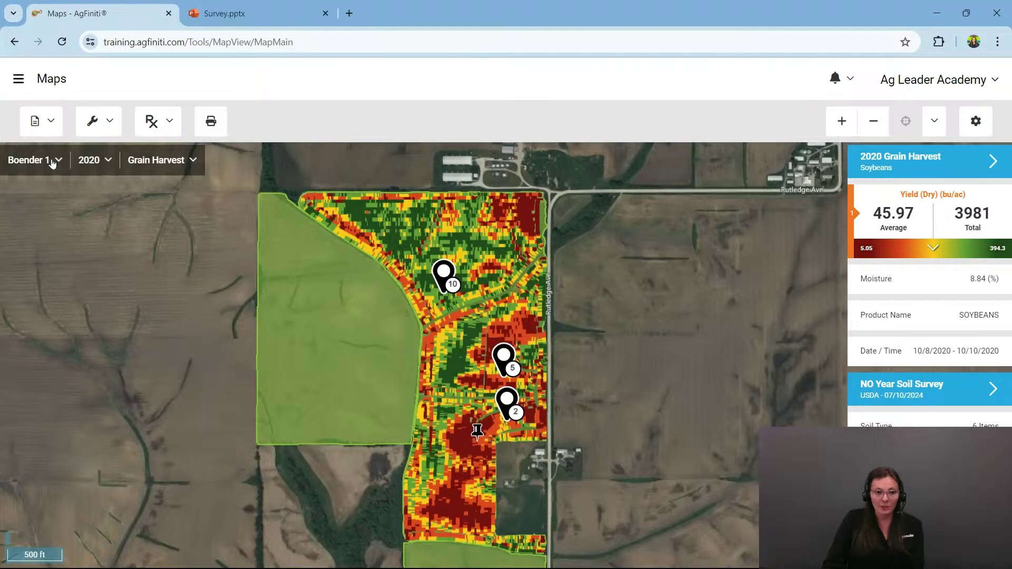
pyautogui.click(52, 164)
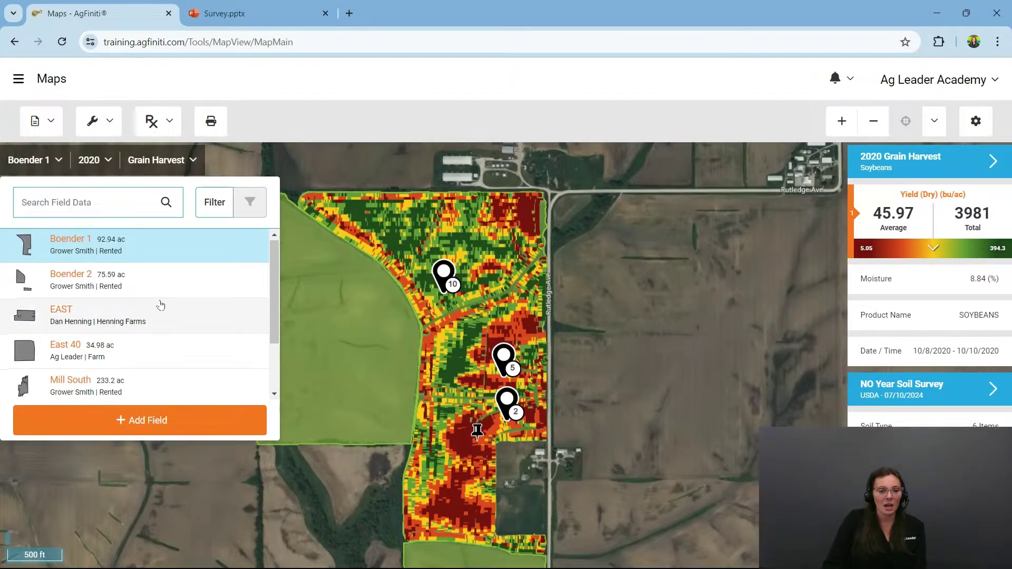
pyautogui.scroll(-2, 159, 305)
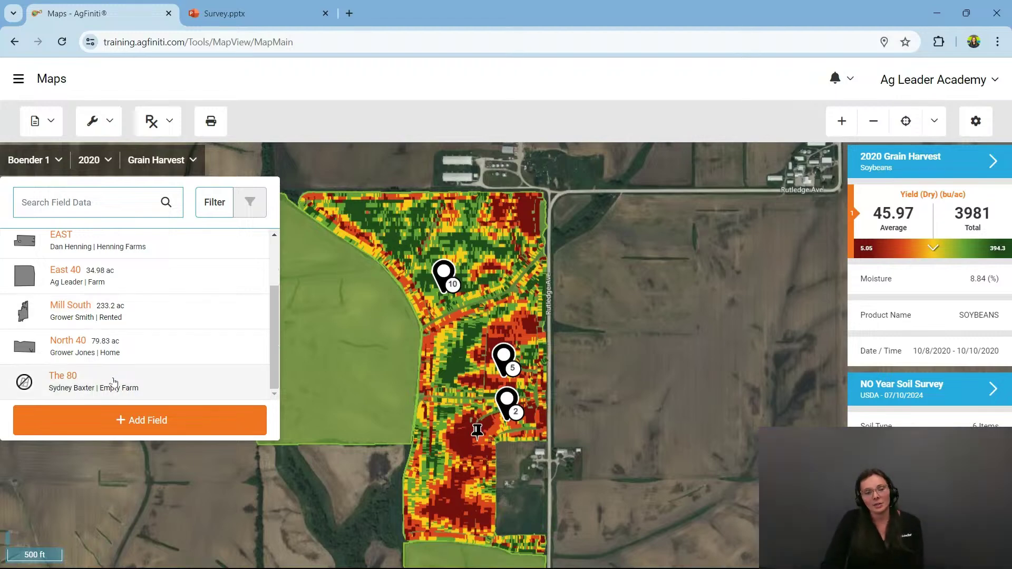
pyautogui.click(52, 389)
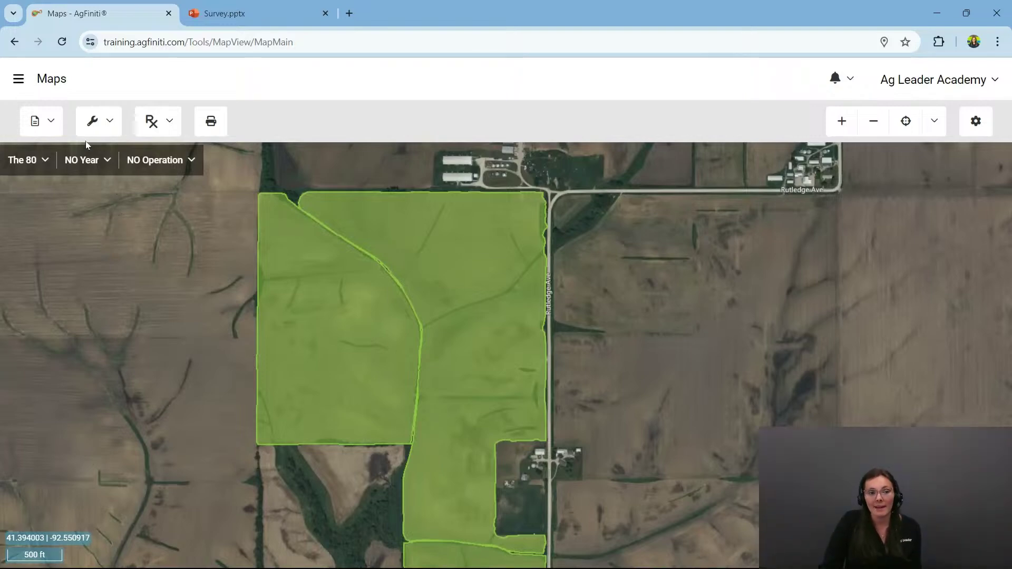
# Permanently delete the empty field The 80 from the managed fields and return to the Manage Data listing.
pyautogui.click(16, 86)
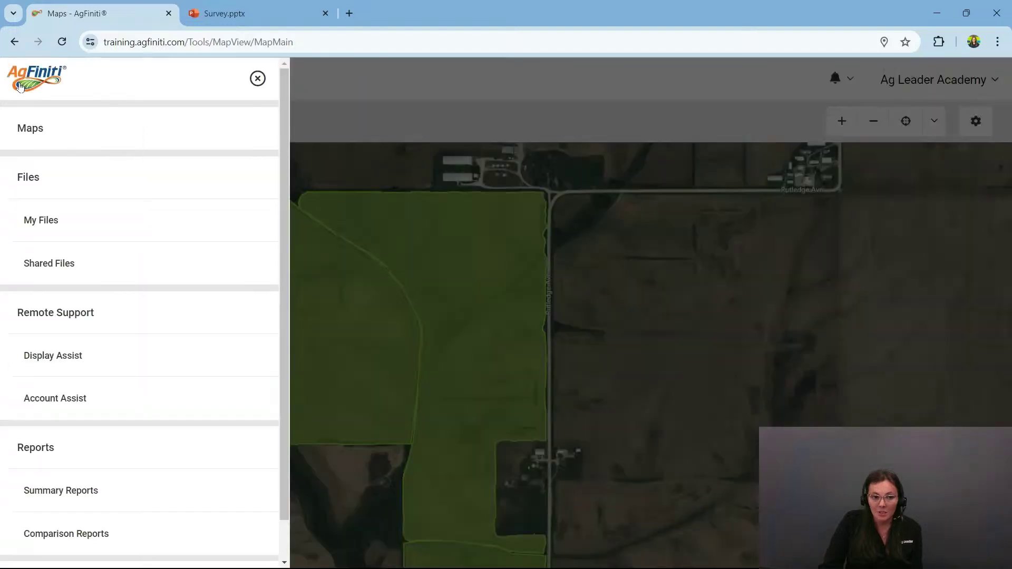
pyautogui.click(90, 542)
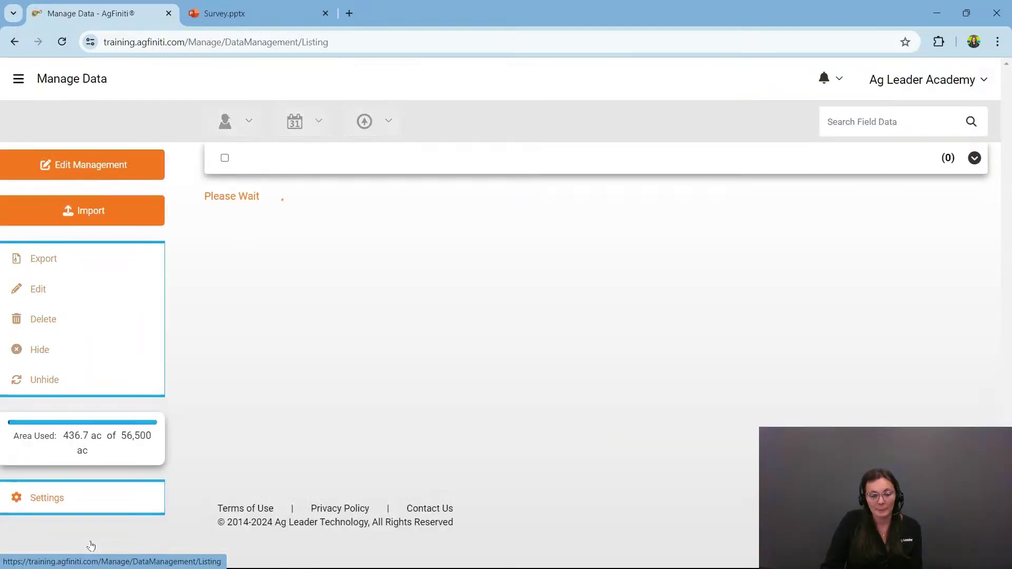
pyautogui.click(99, 167)
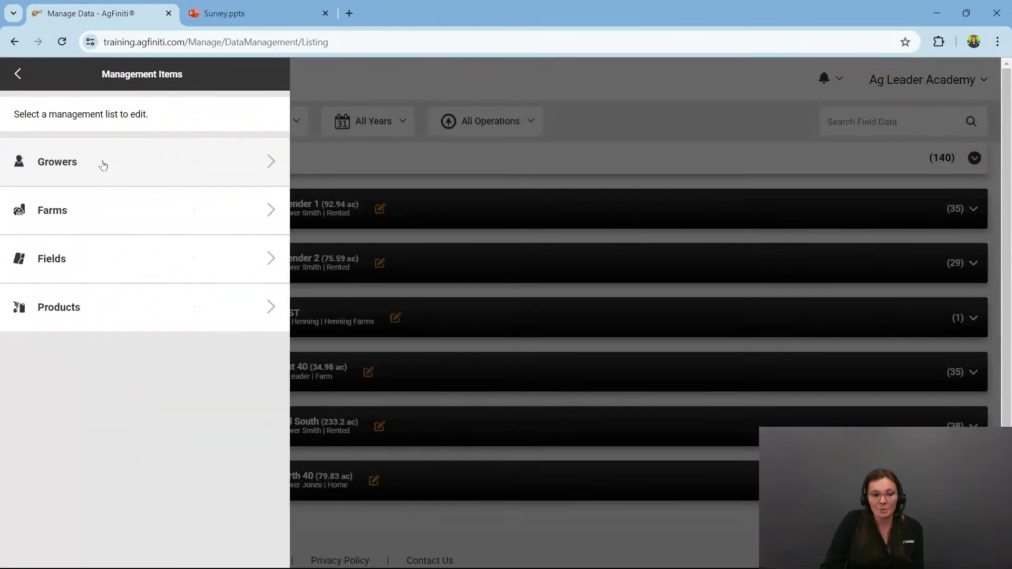
pyautogui.click(93, 268)
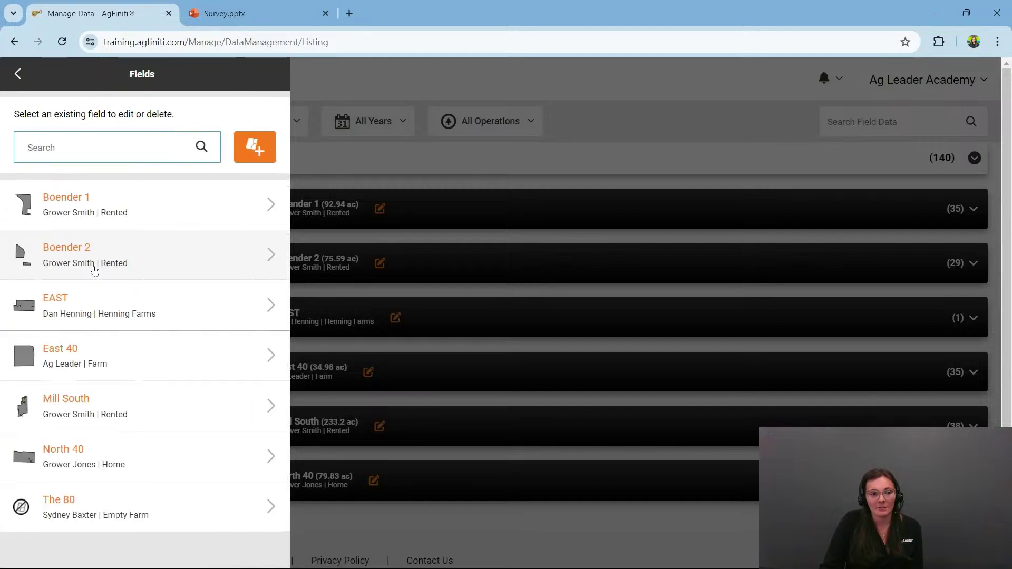
pyautogui.click(120, 510)
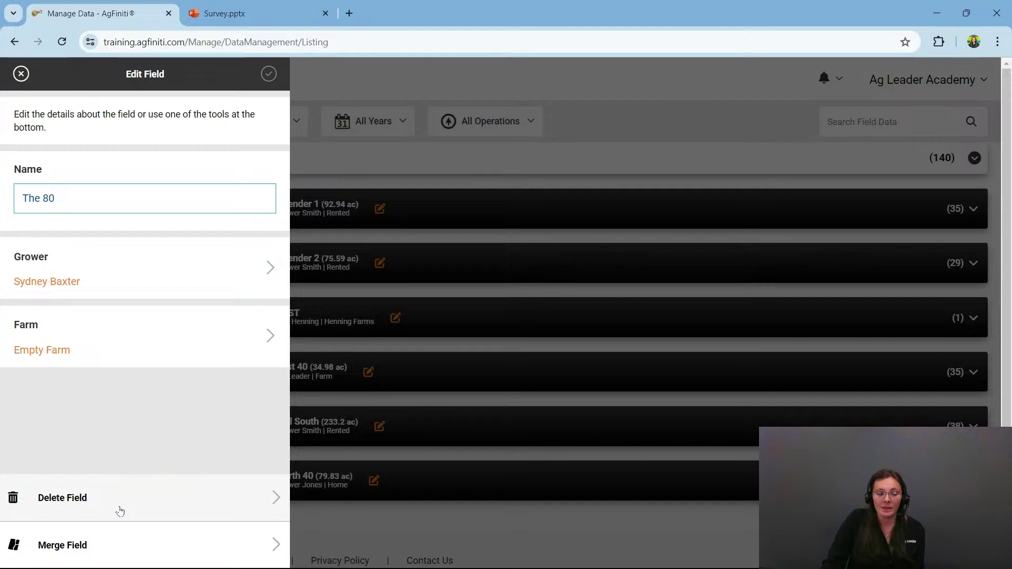
pyautogui.click(120, 510)
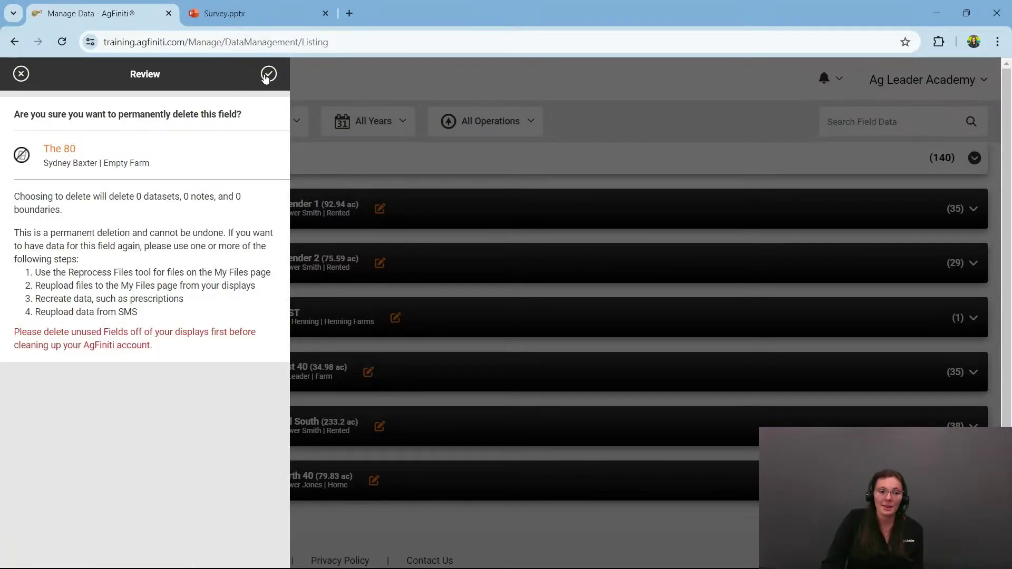
pyautogui.click(269, 75)
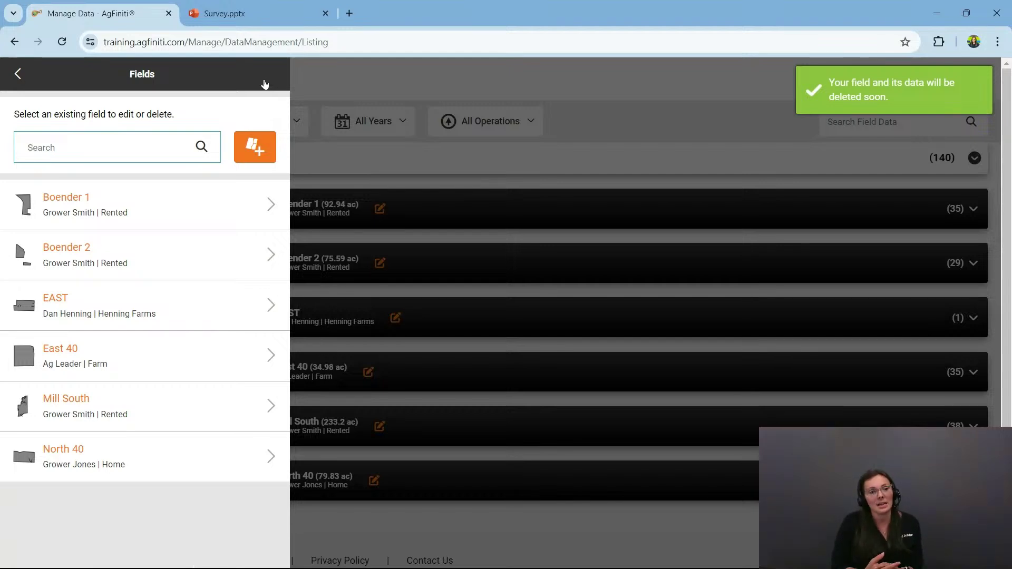
pyautogui.click(20, 77)
pyautogui.click(19, 76)
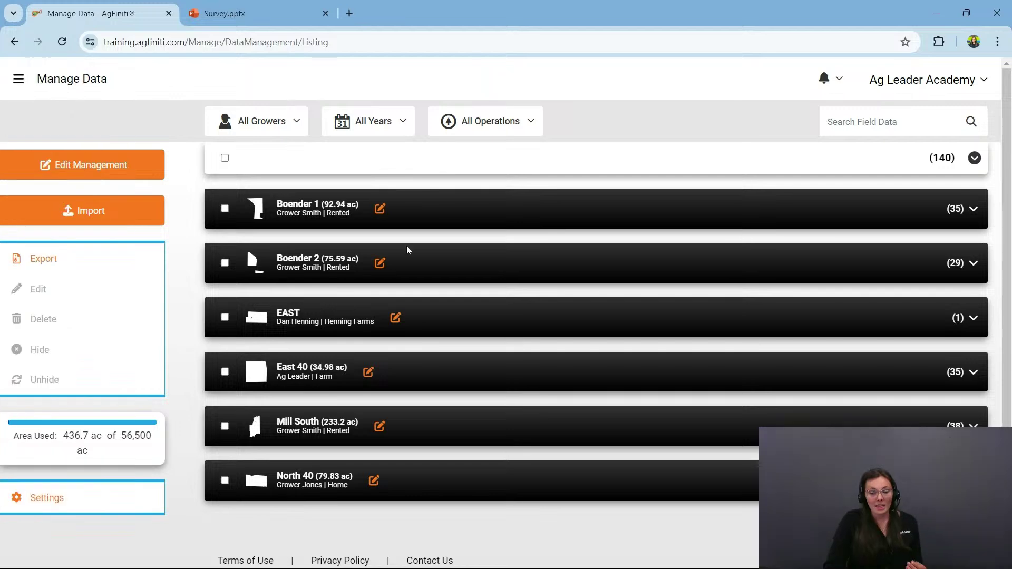